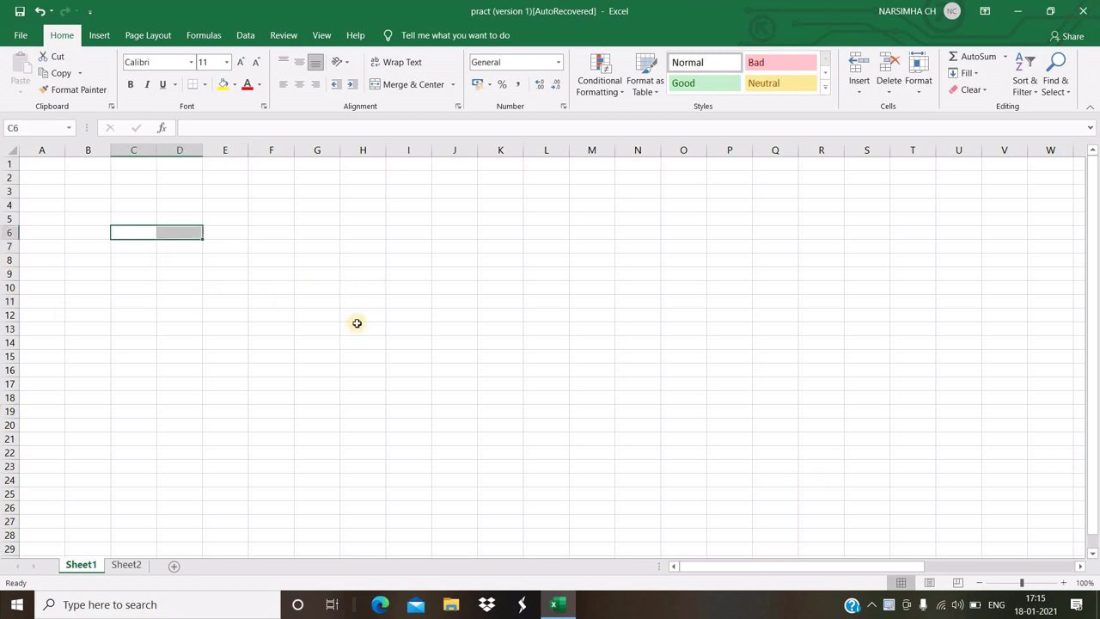
- Move the active cell around cells C5 to G9 to explore the grid
{"action": "left_click", "coordinate": [170, 230]}
{"action": "left_click", "coordinate": [150, 246]}
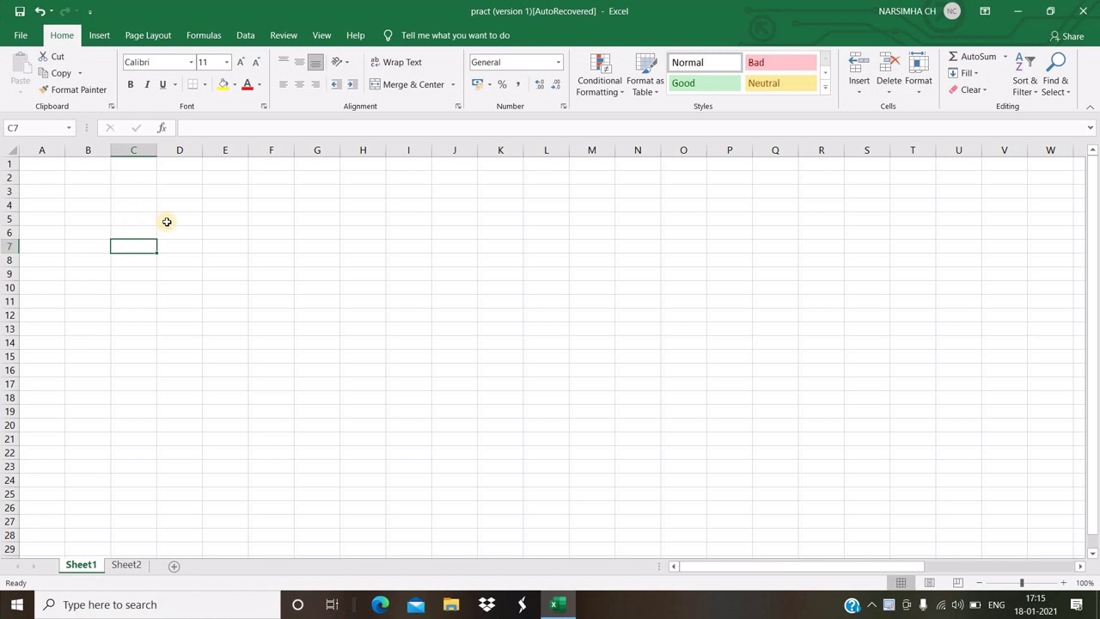
{"action": "left_click", "coordinate": [140, 226]}
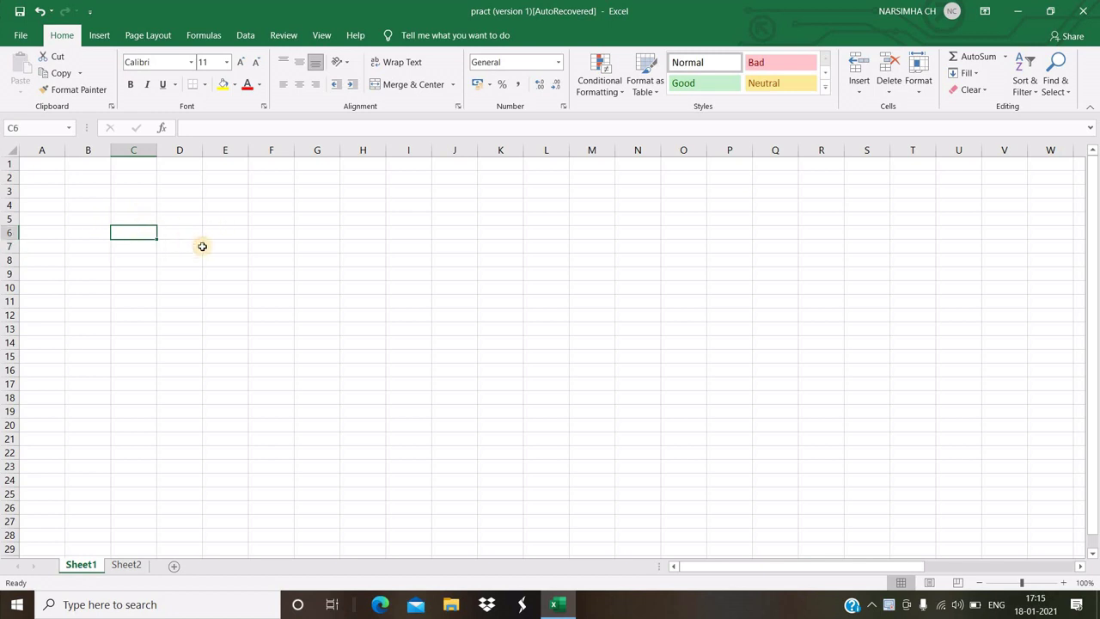
{"action": "left_click", "coordinate": [193, 245]}
{"action": "left_click", "coordinate": [322, 258]}
{"action": "left_click", "coordinate": [258, 277]}
{"action": "left_click", "coordinate": [164, 224]}
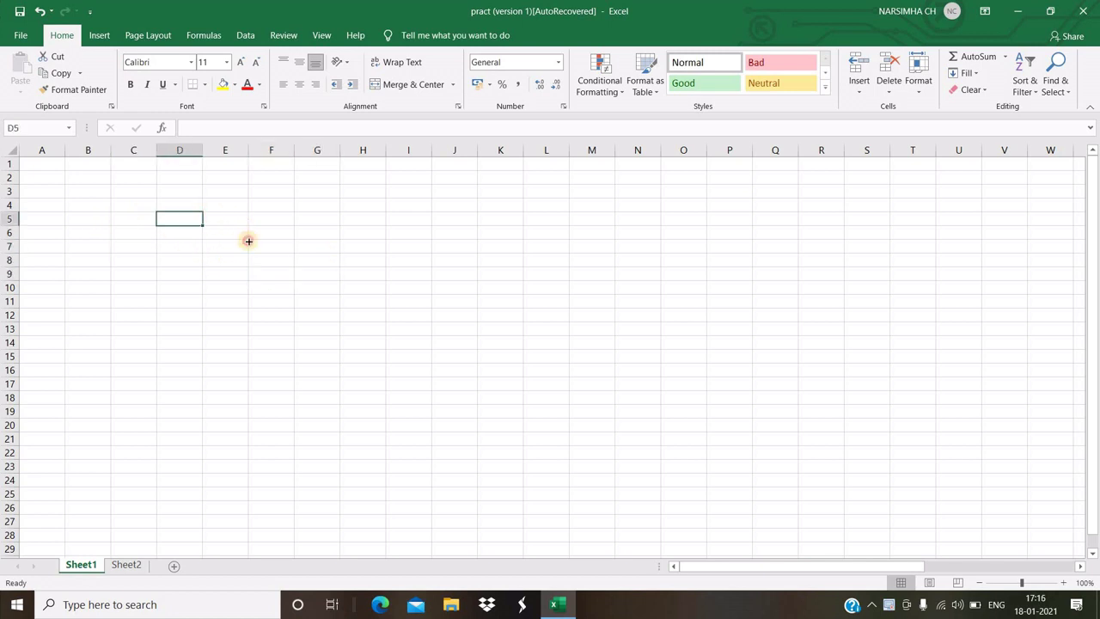
{"action": "left_click", "coordinate": [258, 272]}
{"action": "left_click", "coordinate": [167, 269]}
{"action": "left_click", "coordinate": [140, 226]}
{"action": "left_click", "coordinate": [302, 264]}
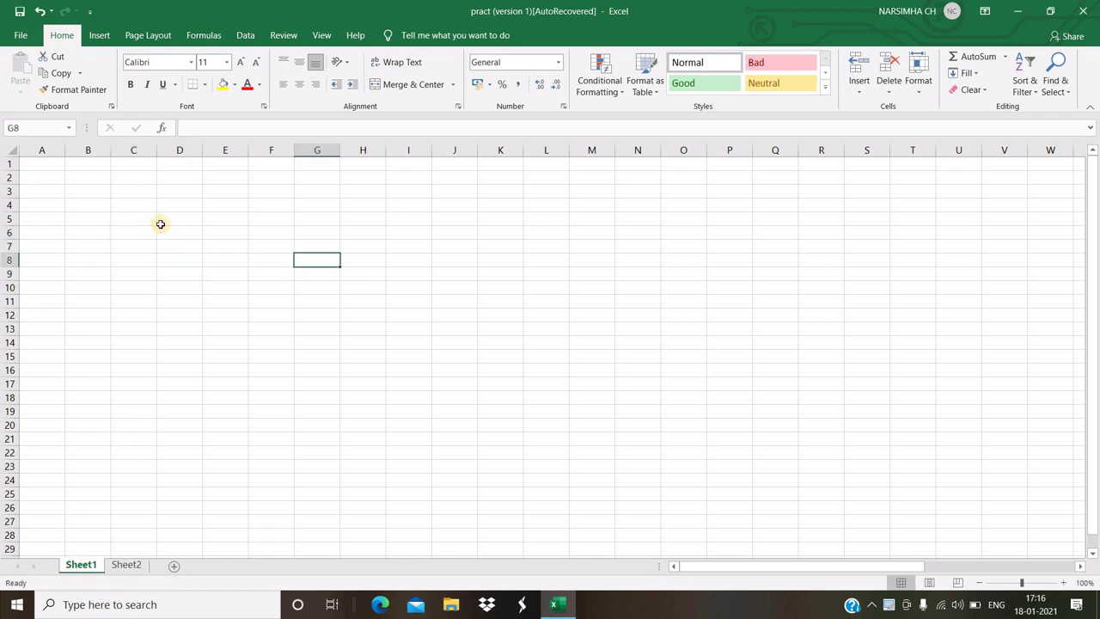
{"action": "left_click", "coordinate": [180, 214]}
{"action": "left_click", "coordinate": [164, 246]}
{"action": "left_click", "coordinate": [185, 219]}
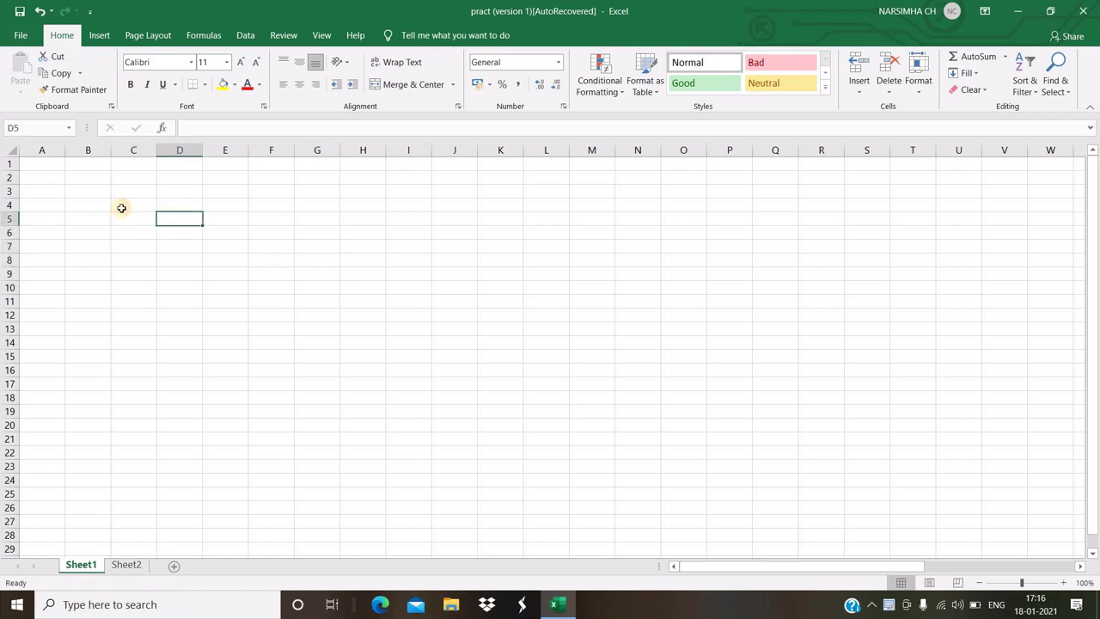
{"action": "left_click", "coordinate": [229, 233]}
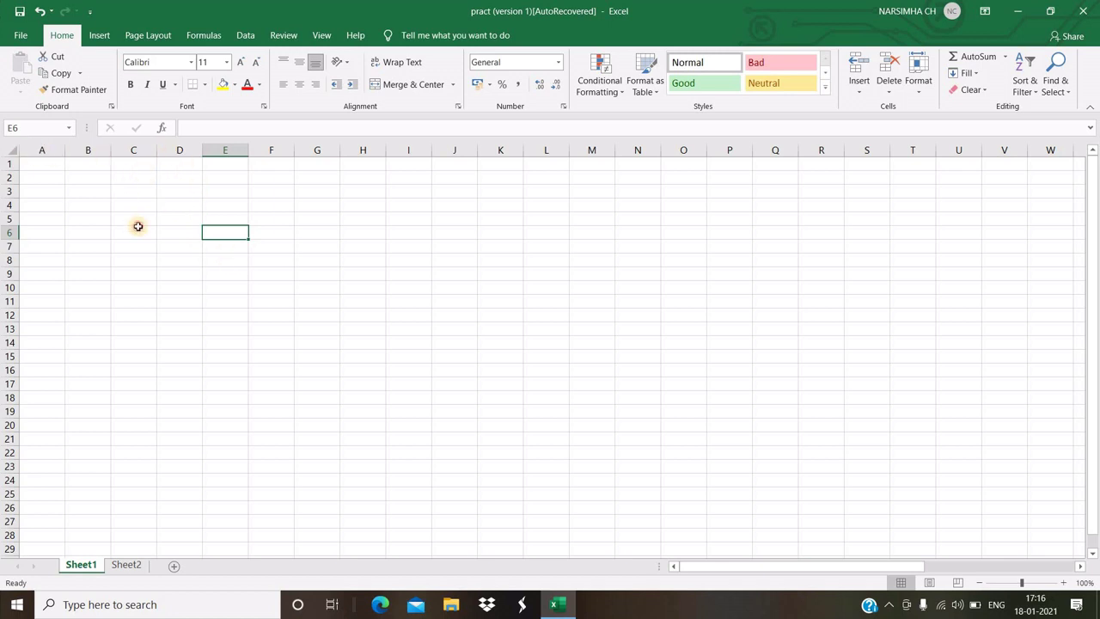
{"action": "left_click", "coordinate": [138, 221]}
{"action": "left_click", "coordinate": [197, 217]}
{"action": "left_click", "coordinate": [192, 271]}
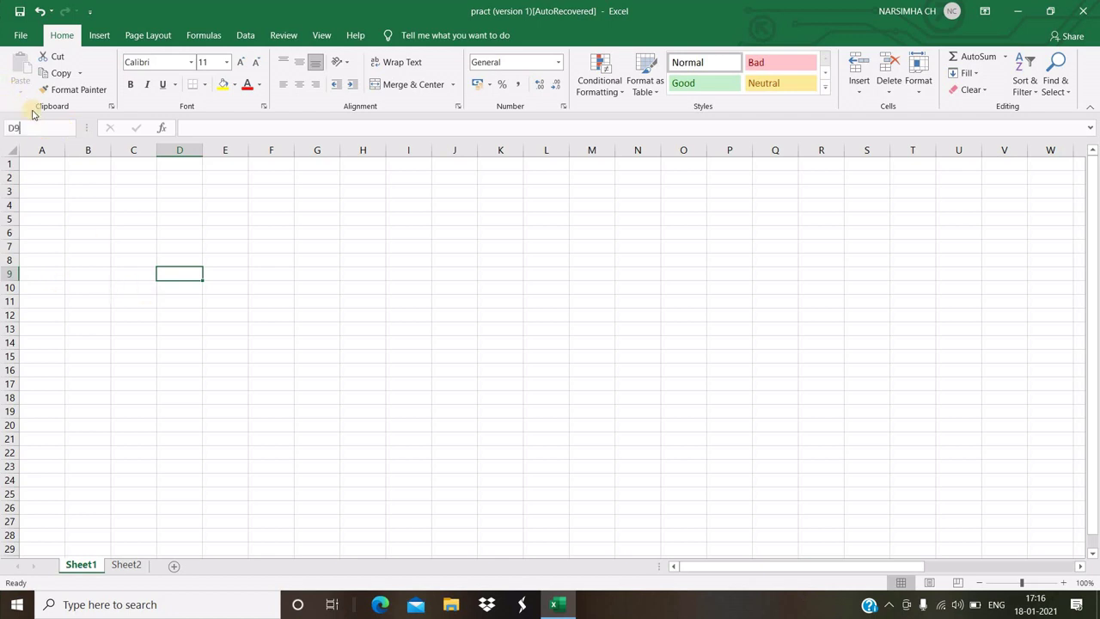
- Jump to J5 via the Name Box, then select J13:J14, H16, H13, G4 and M4
{"action": "left_click", "coordinate": [31, 128]}
{"action": "type", "text": "J5"}
{"action": "key", "text": "Return"}
{"action": "left_click", "coordinate": [547, 467]}
{"action": "left_click_drag", "start_coordinate": [464, 330], "coordinate": [473, 341]}
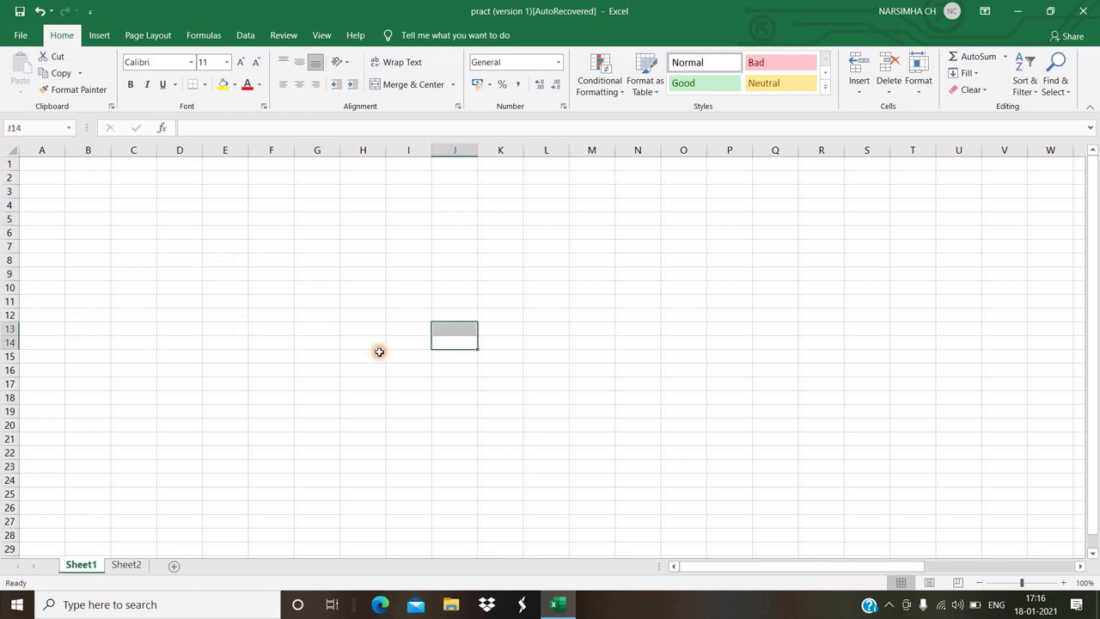
{"action": "left_click", "coordinate": [378, 352]}
{"action": "left_click", "coordinate": [368, 368]}
{"action": "left_click", "coordinate": [357, 330]}
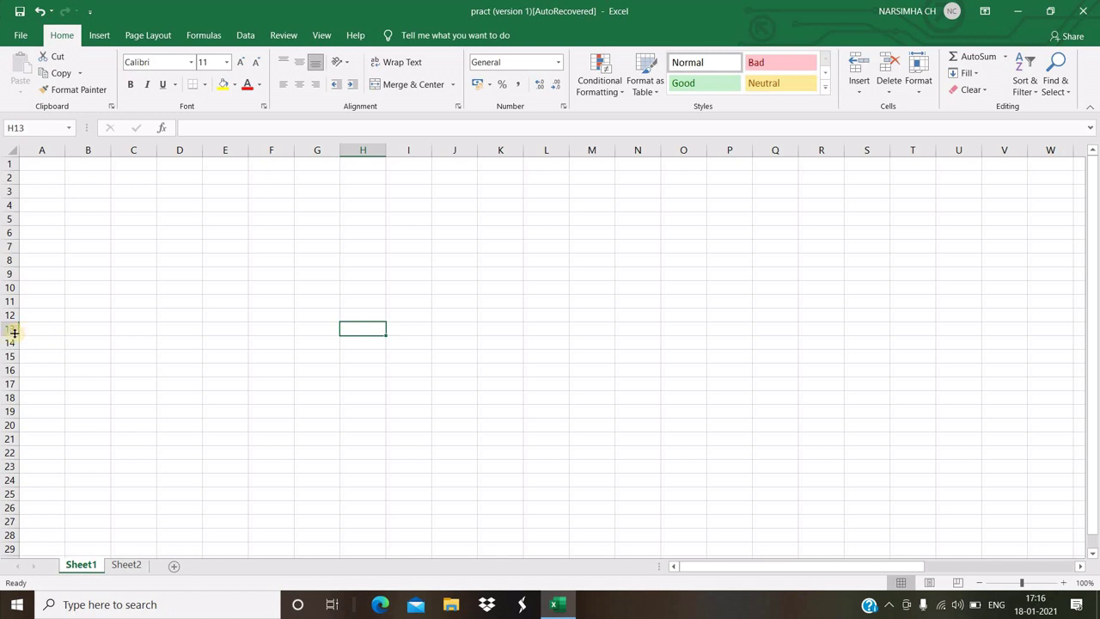
{"action": "left_click", "coordinate": [299, 209]}
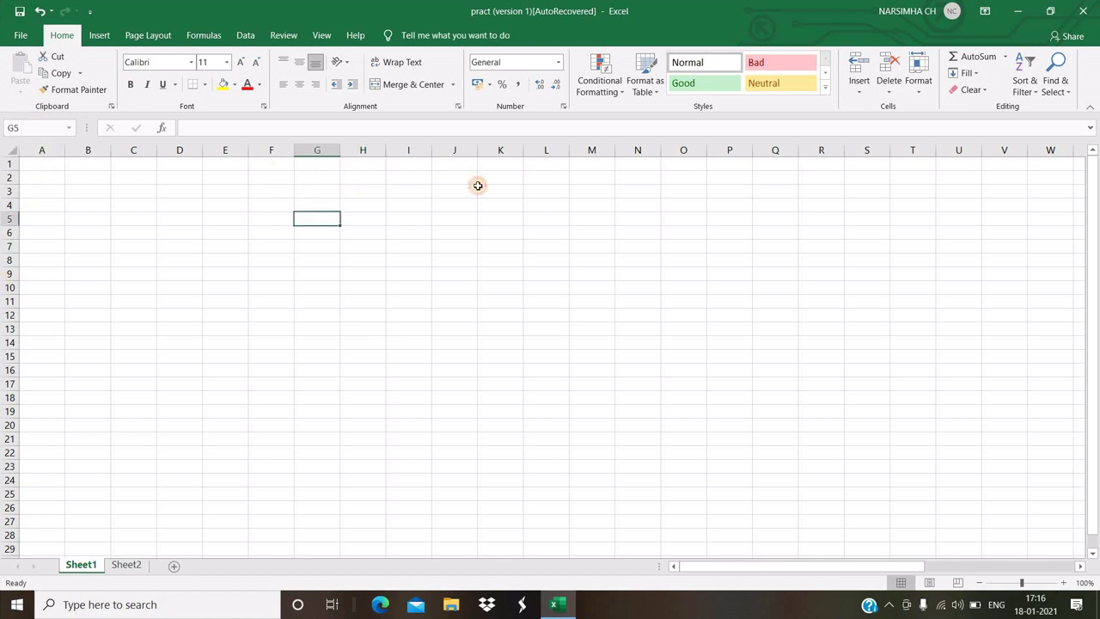
{"action": "left_click", "coordinate": [604, 207]}
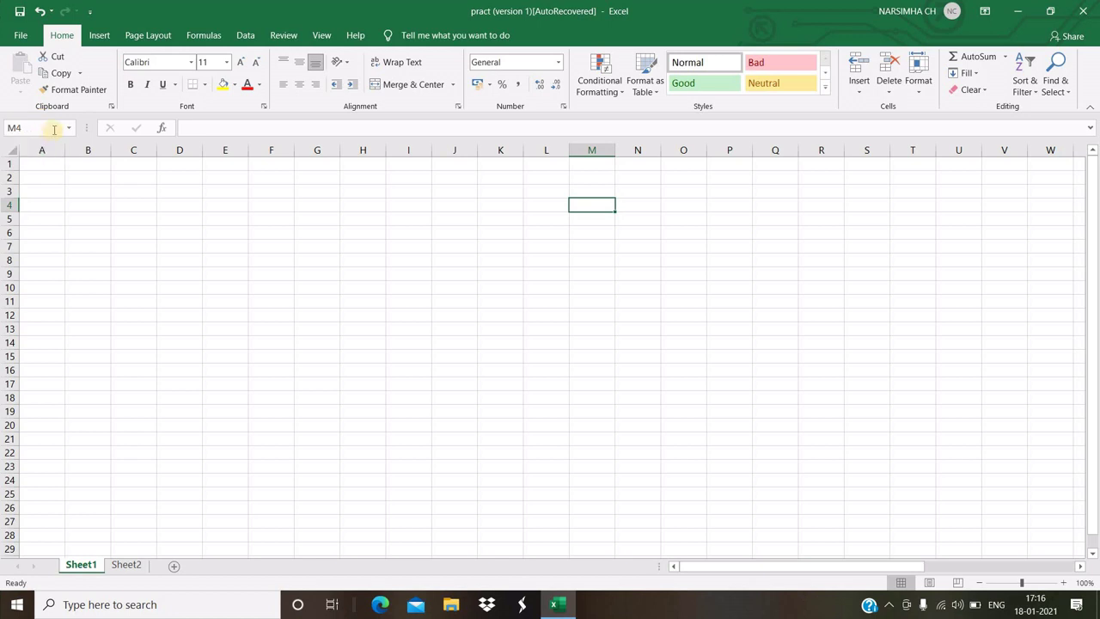
- Edit M4's contents in the formula bar, then start and cancel a formula in D6
{"action": "left_click", "coordinate": [19, 127]}
{"action": "left_click", "coordinate": [41, 126]}
{"action": "left_click", "coordinate": [220, 128]}
{"action": "type", "text": "dij"}
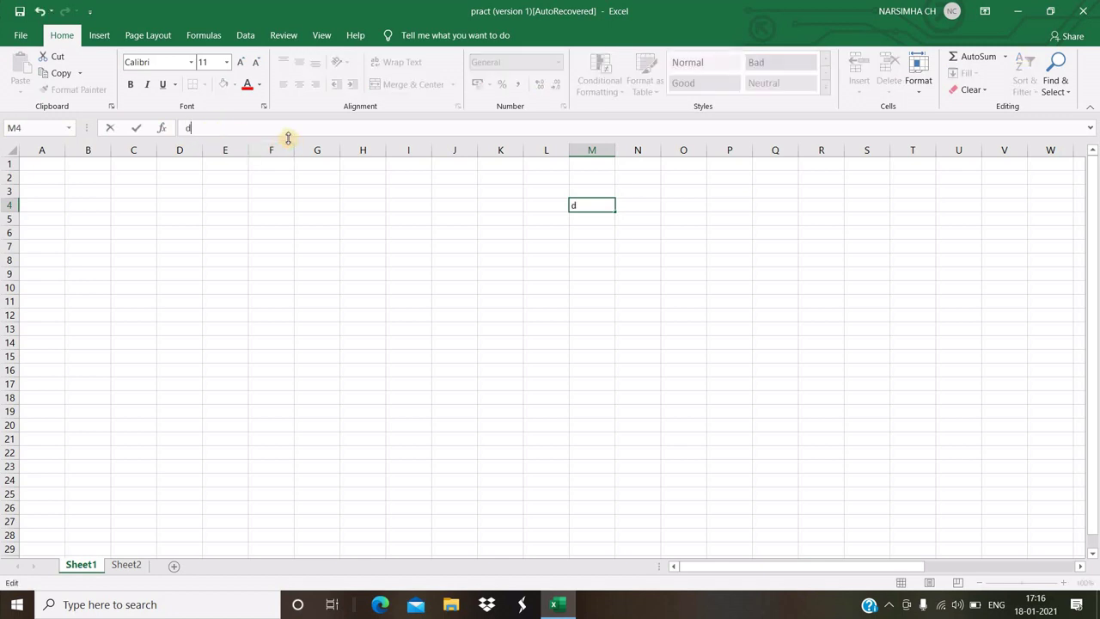
{"action": "left_click", "coordinate": [494, 217]}
{"action": "left_click", "coordinate": [578, 205]}
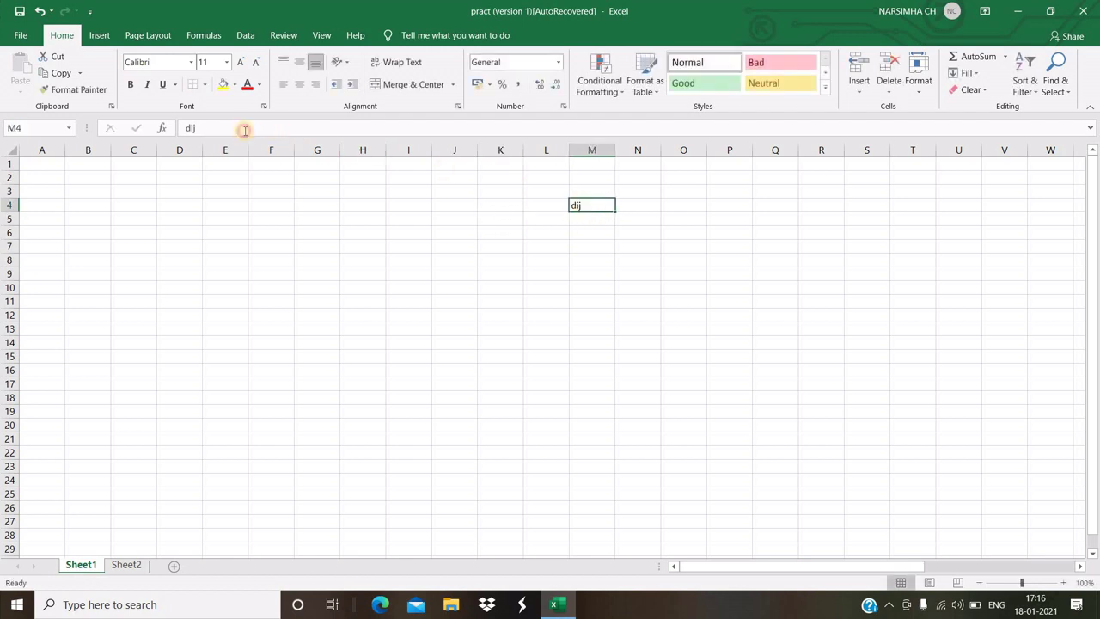
{"action": "left_click", "coordinate": [273, 128]}
{"action": "left_click", "coordinate": [214, 127]}
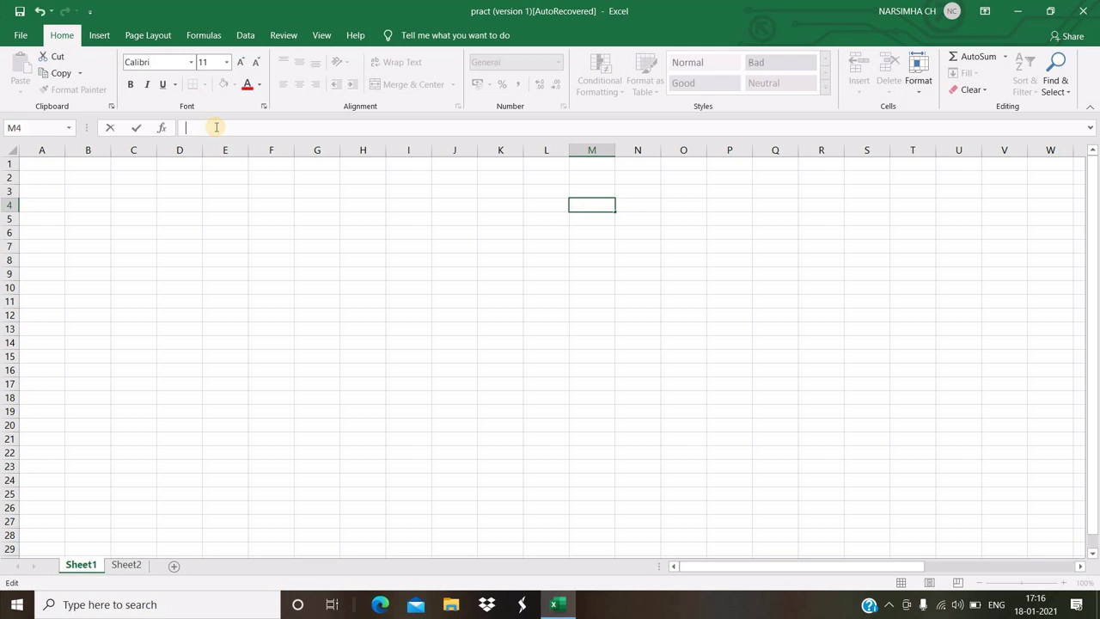
{"action": "left_click", "coordinate": [171, 234]}
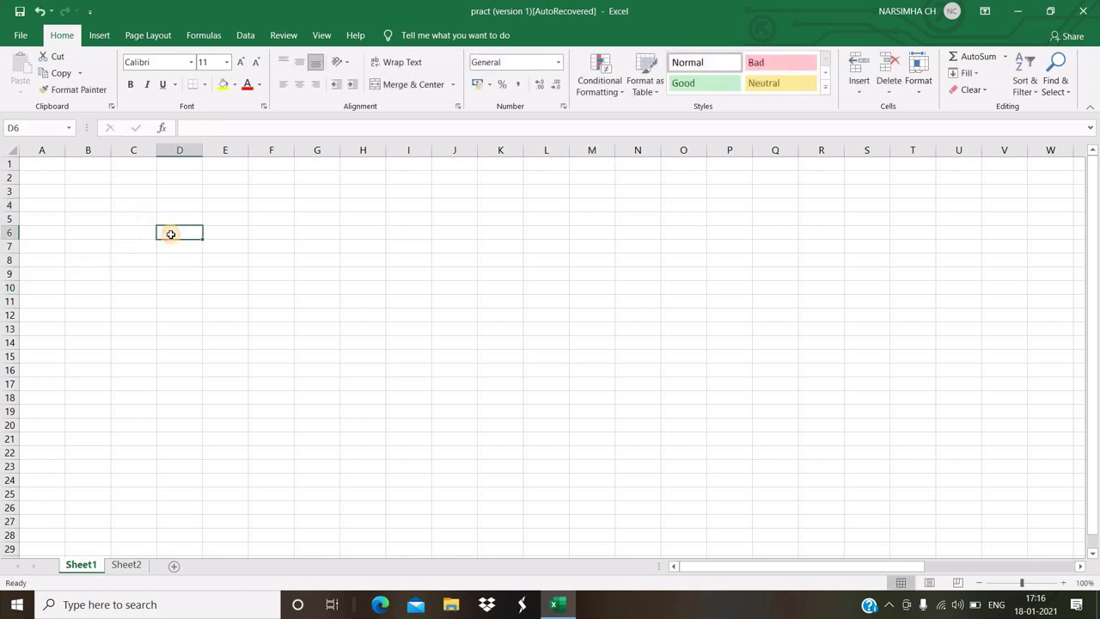
{"action": "type", "text": "="}
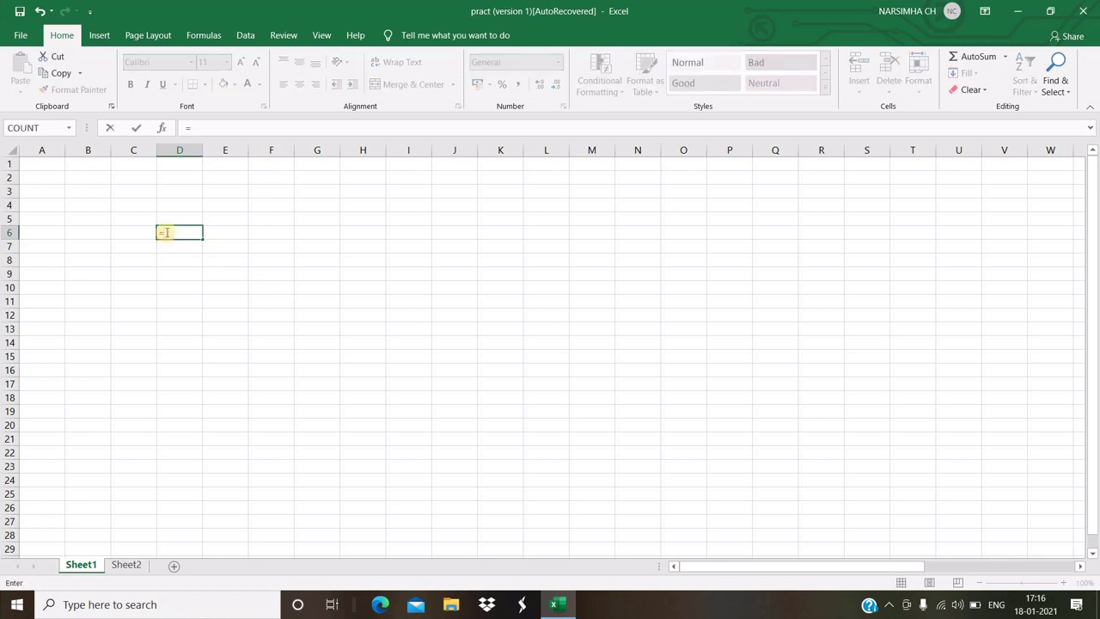
{"action": "key", "text": "BackSpace"}
- Enter 1, 2 and 3 in cells C5, C6 and C7
{"action": "left_click", "coordinate": [145, 215]}
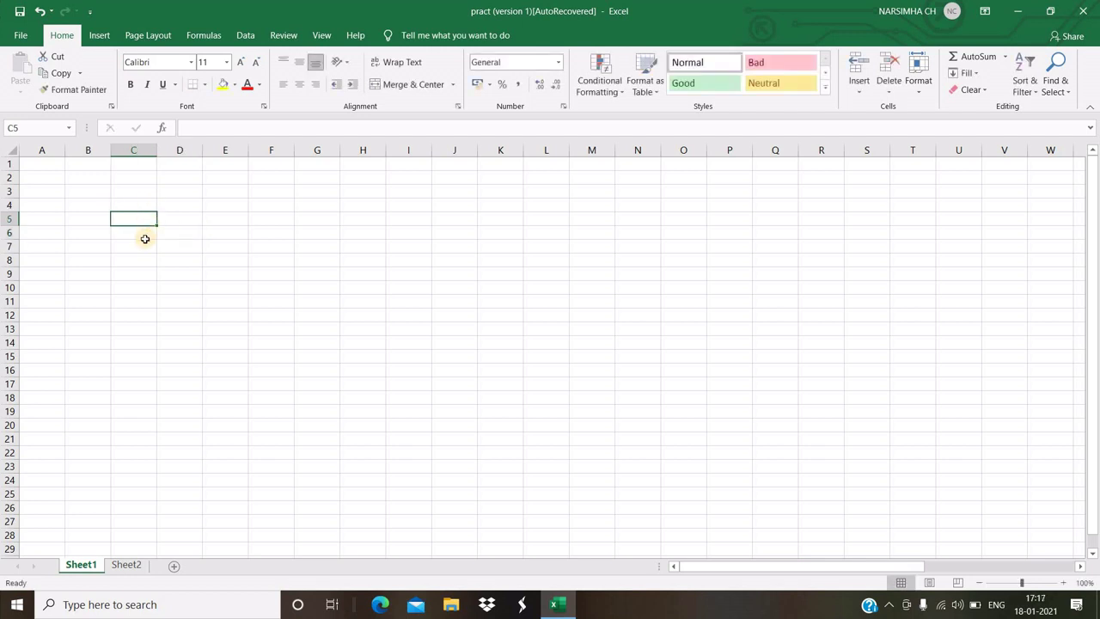
{"action": "type", "text": "1"}
{"action": "key", "text": "Return"}
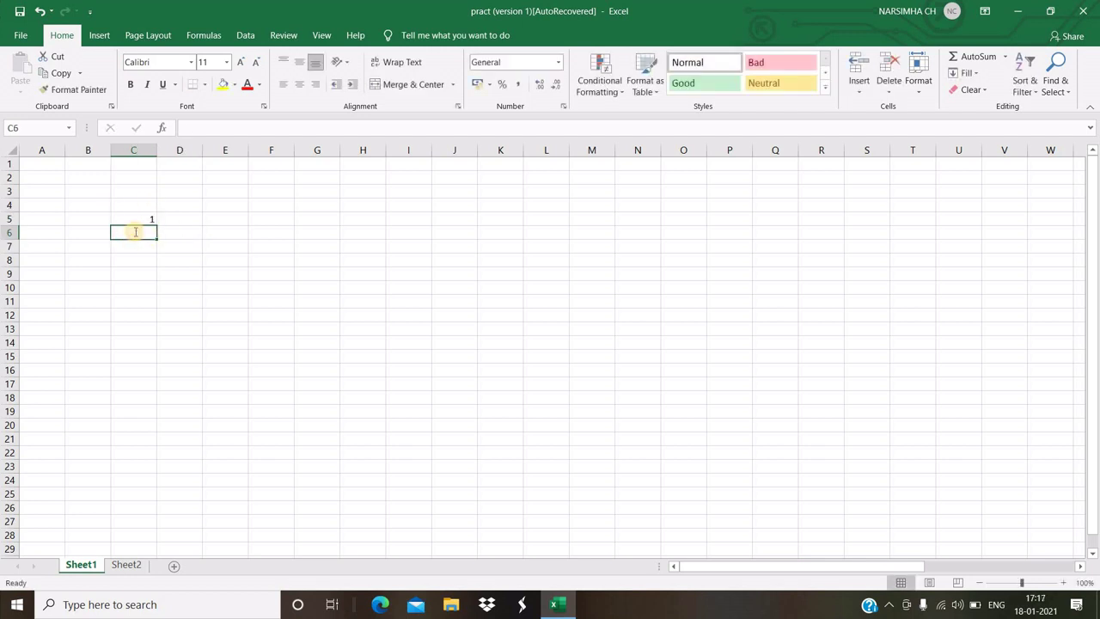
{"action": "type", "text": "2"}
{"action": "key", "text": "Return"}
{"action": "type", "text": "3"}
- Try building a SUM over C5:C8 in C9, then erase the attempt
{"action": "left_click", "coordinate": [147, 272]}
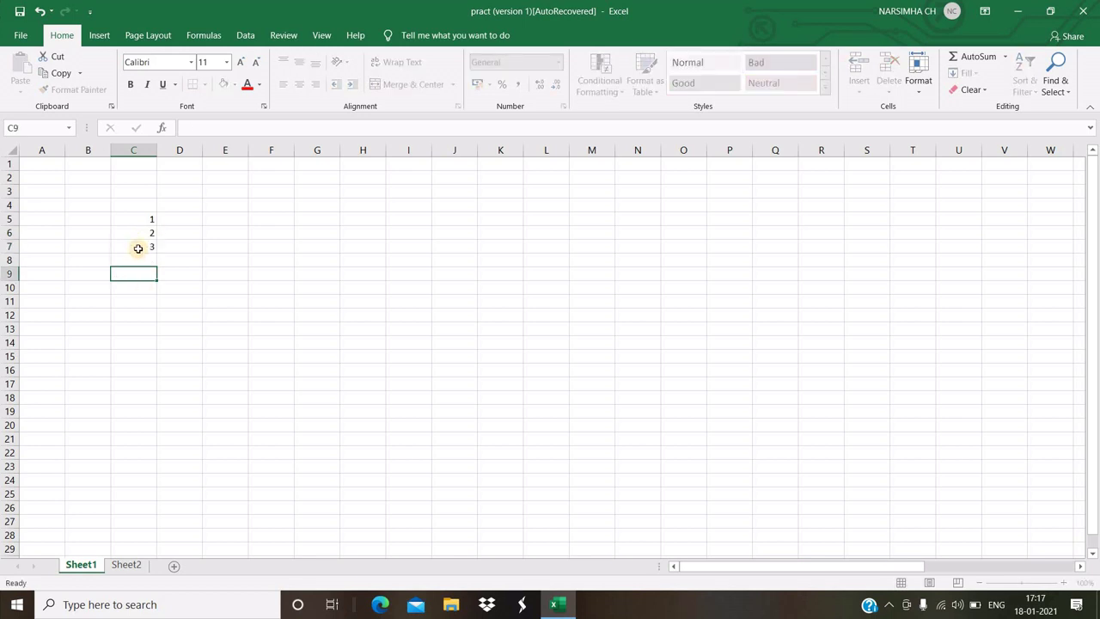
{"action": "left_click_drag", "start_coordinate": [150, 222], "coordinate": [144, 261]}
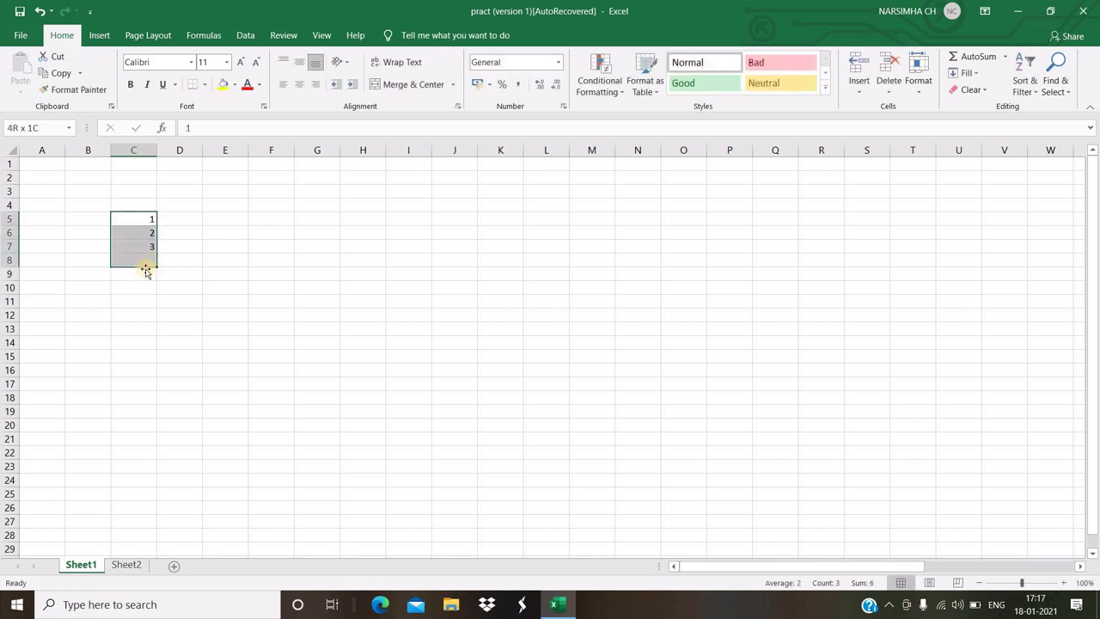
{"action": "left_click", "coordinate": [134, 274]}
{"action": "type", "text": "="}
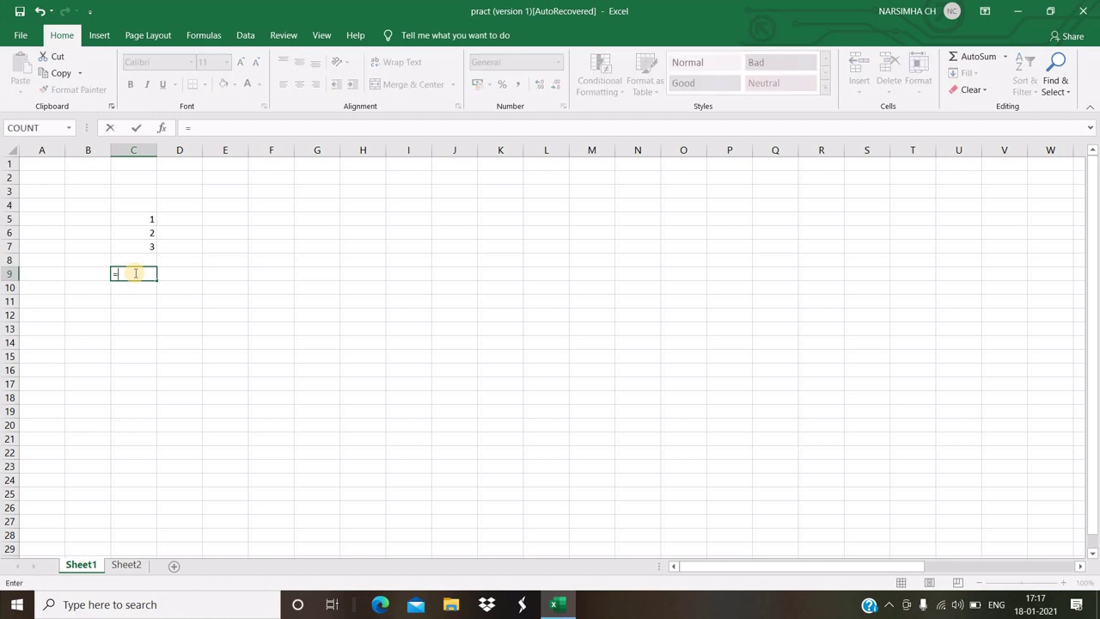
{"action": "type", "text": "sum"}
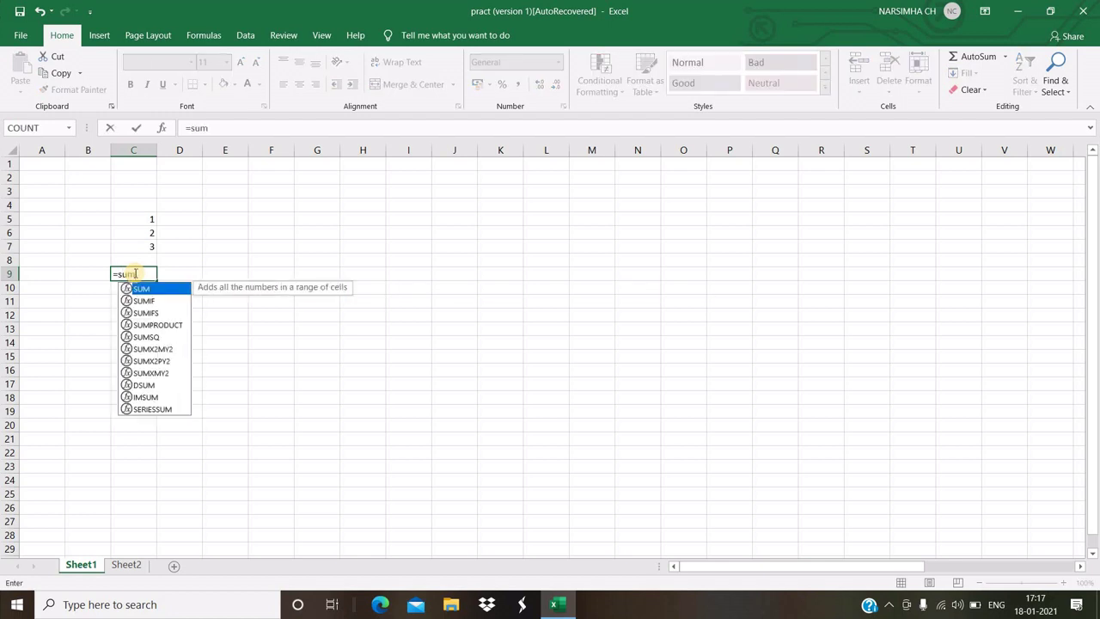
{"action": "type", "text": "("}
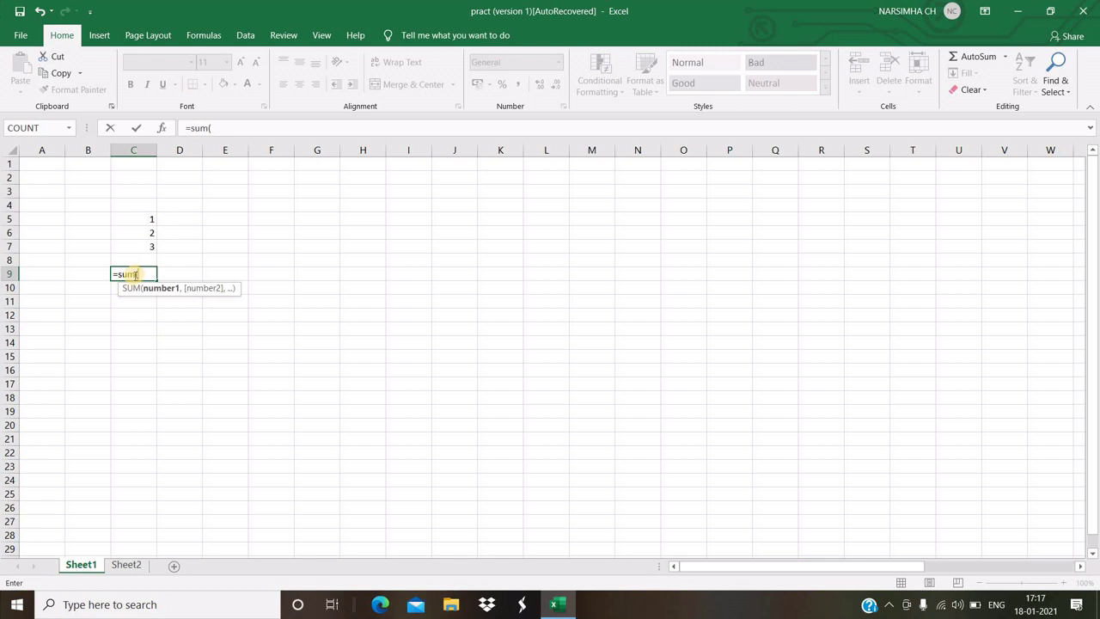
{"action": "left_click", "coordinate": [147, 217]}
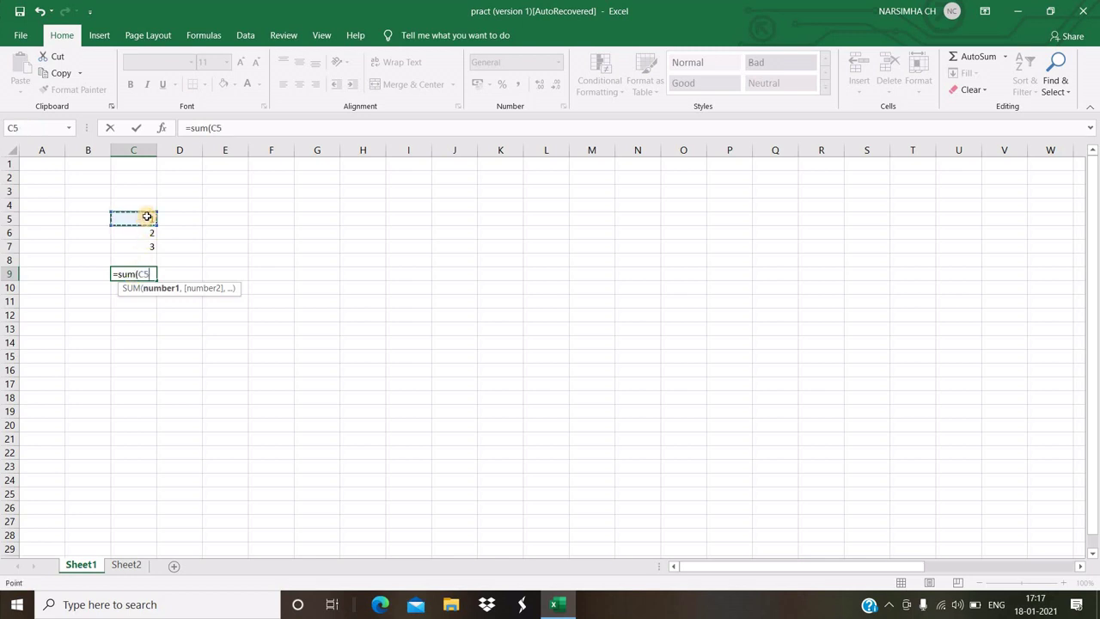
{"action": "key", "text": "F8"}
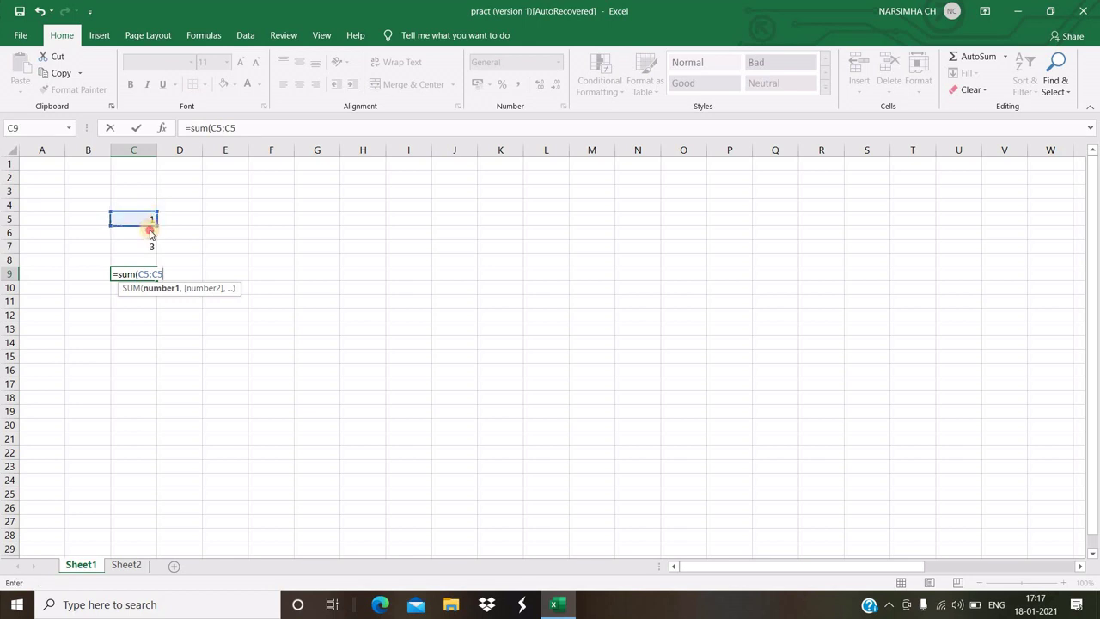
{"action": "left_click", "coordinate": [150, 247]}
{"action": "left_click", "coordinate": [151, 258]}
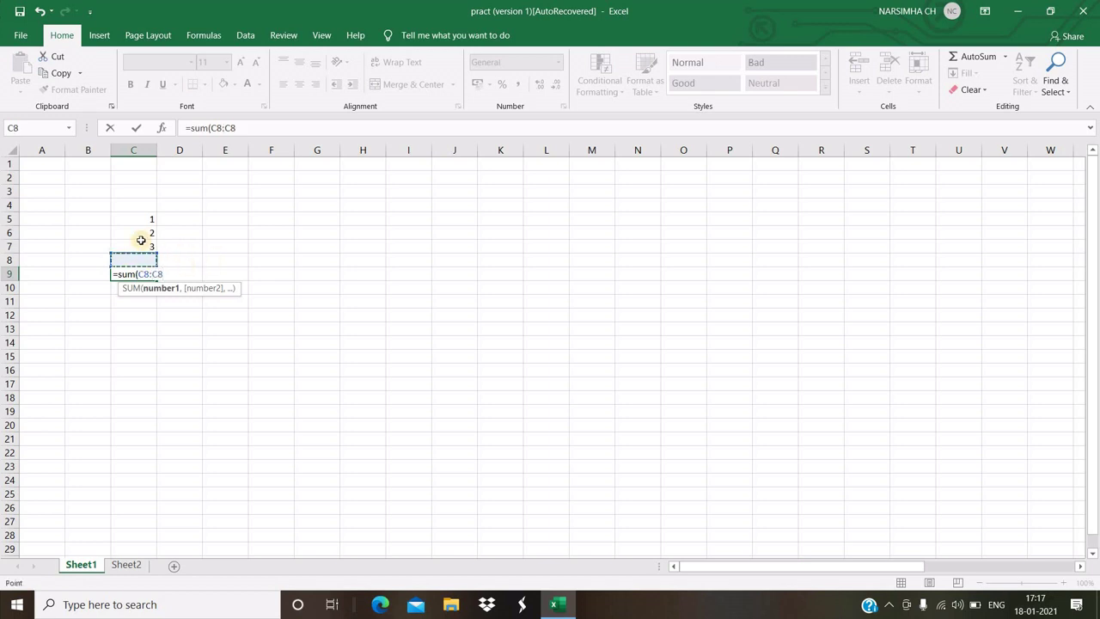
{"action": "left_click", "coordinate": [141, 214]}
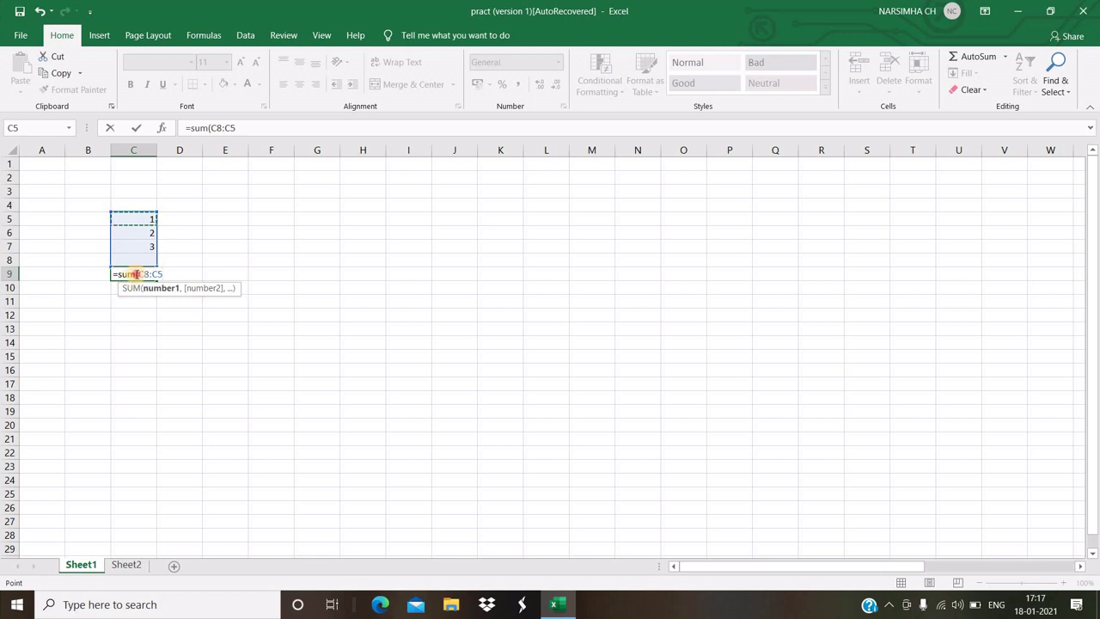
{"action": "left_click", "coordinate": [136, 273]}
{"action": "left_click_drag", "start_coordinate": [172, 271], "coordinate": [120, 273]}
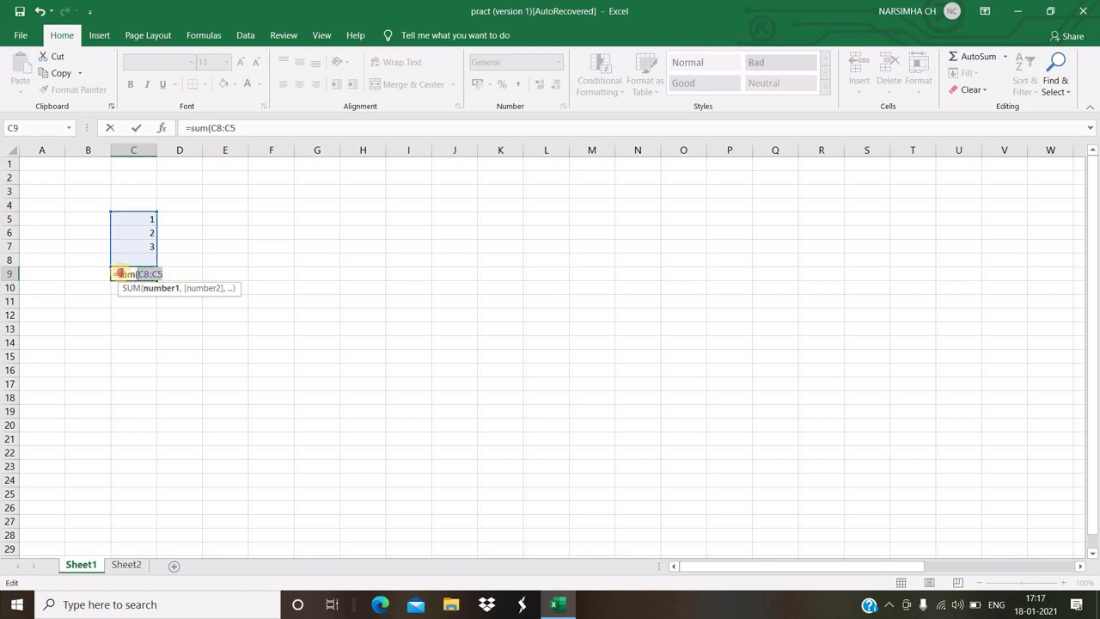
{"action": "key", "text": "BackSpace"}
{"action": "key", "text": "BackSpace"}
{"action": "key", "text": "BackSpace"}
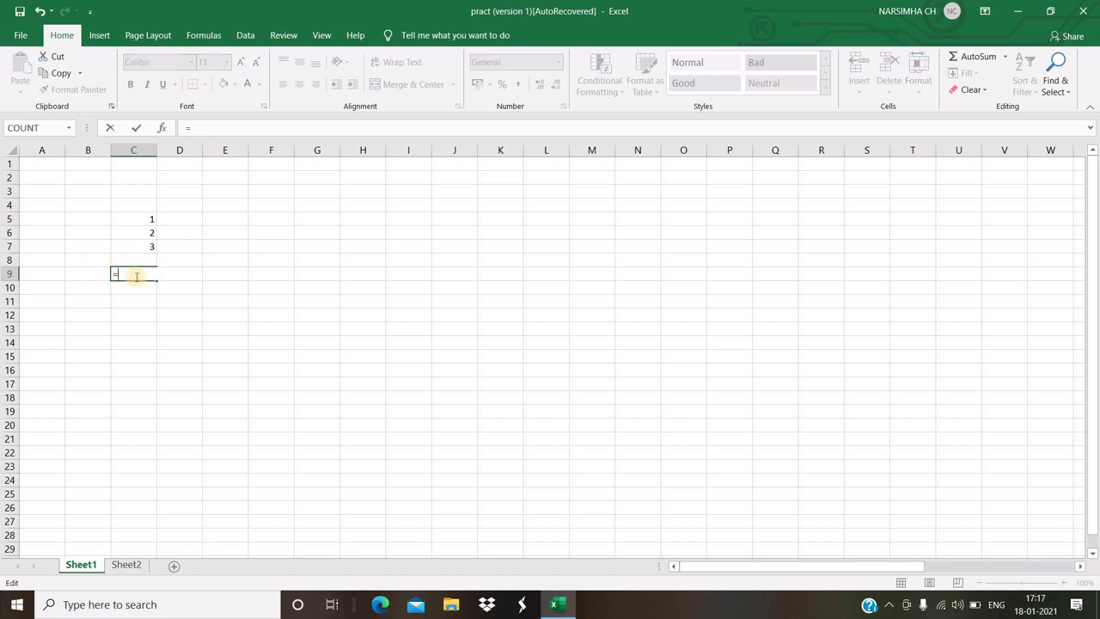
- Enter =SUM(C5:C8) in C9, showing a total of 6
{"action": "type", "text": "=sum"}
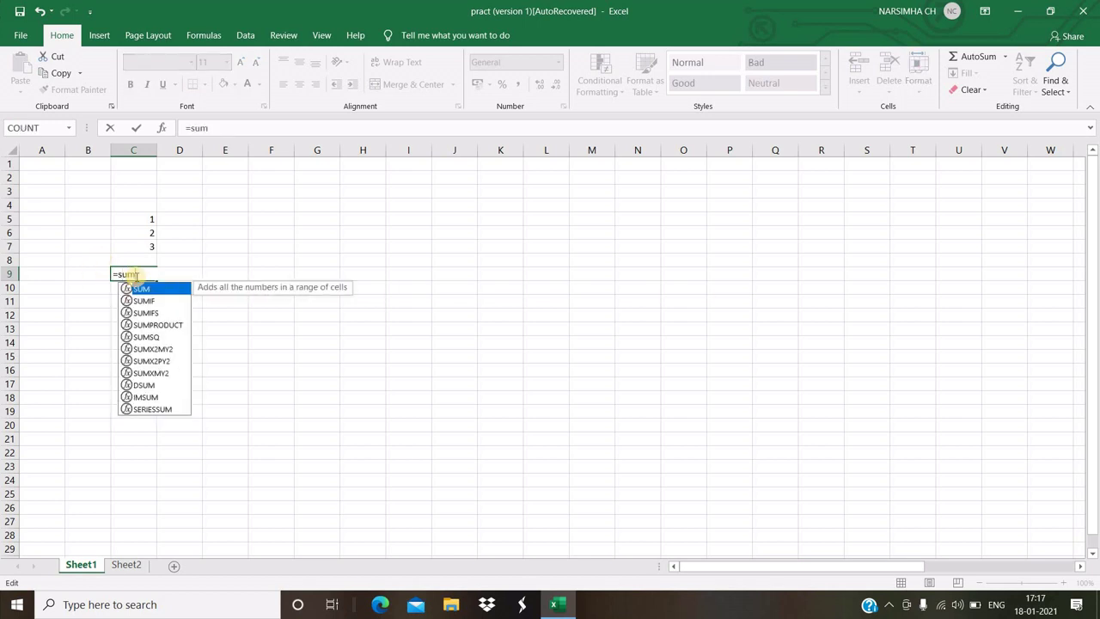
{"action": "type", "text": "("}
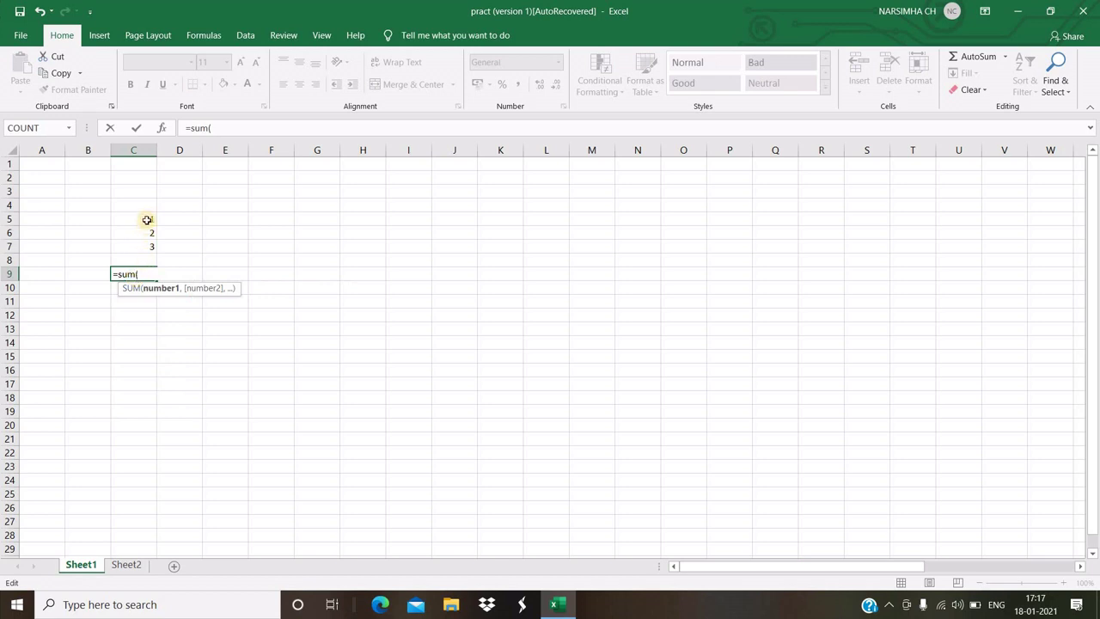
{"action": "left_click", "coordinate": [147, 220]}
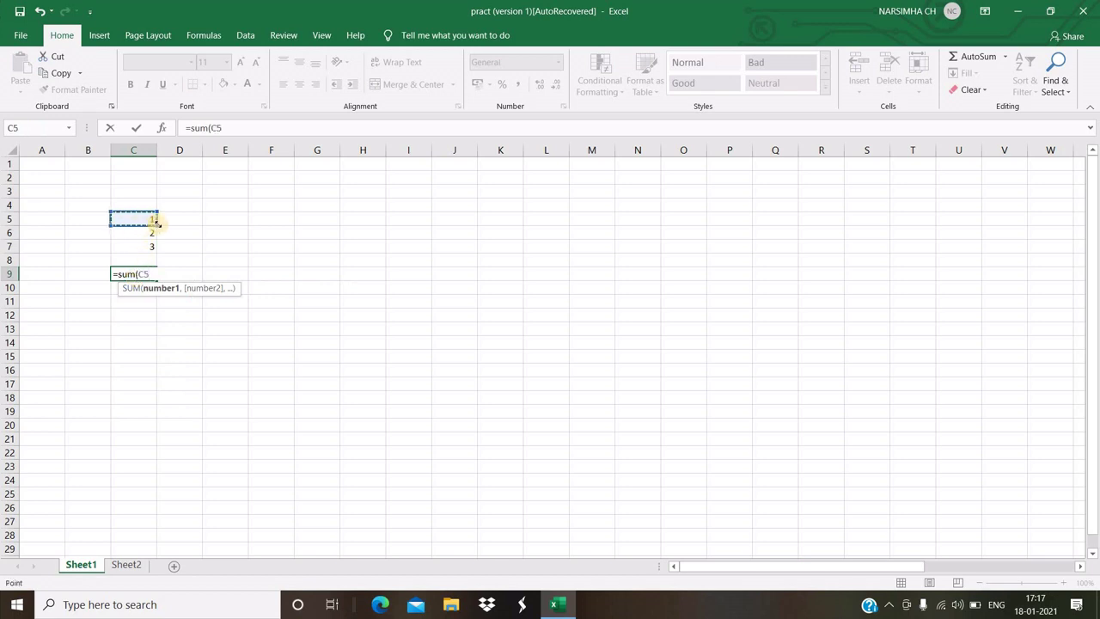
{"action": "left_click_drag", "start_coordinate": [155, 221], "coordinate": [135, 258]}
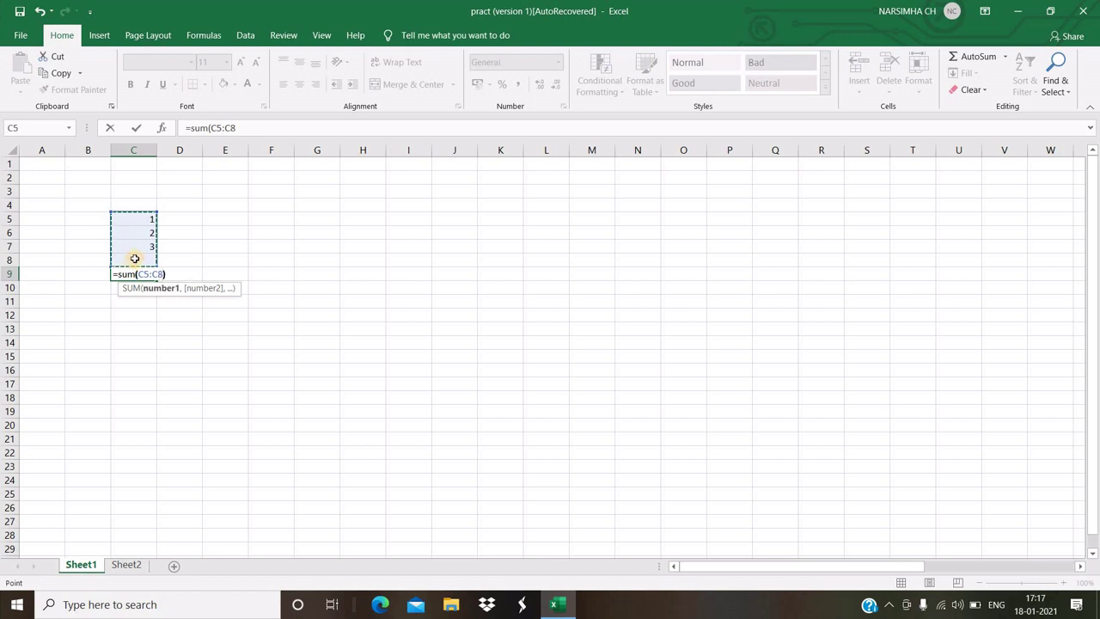
{"action": "type", "text": ")"}
{"action": "key", "text": "Return"}
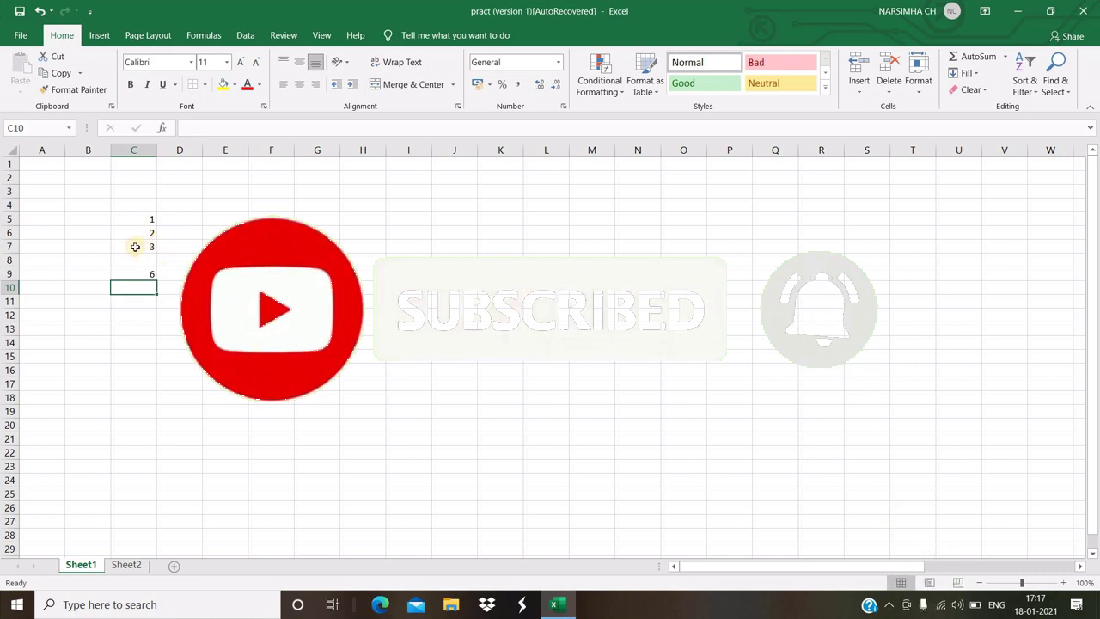
- Put 5 in C8 and change C5 to 12, so C9 totals 22
{"action": "left_click", "coordinate": [143, 262]}
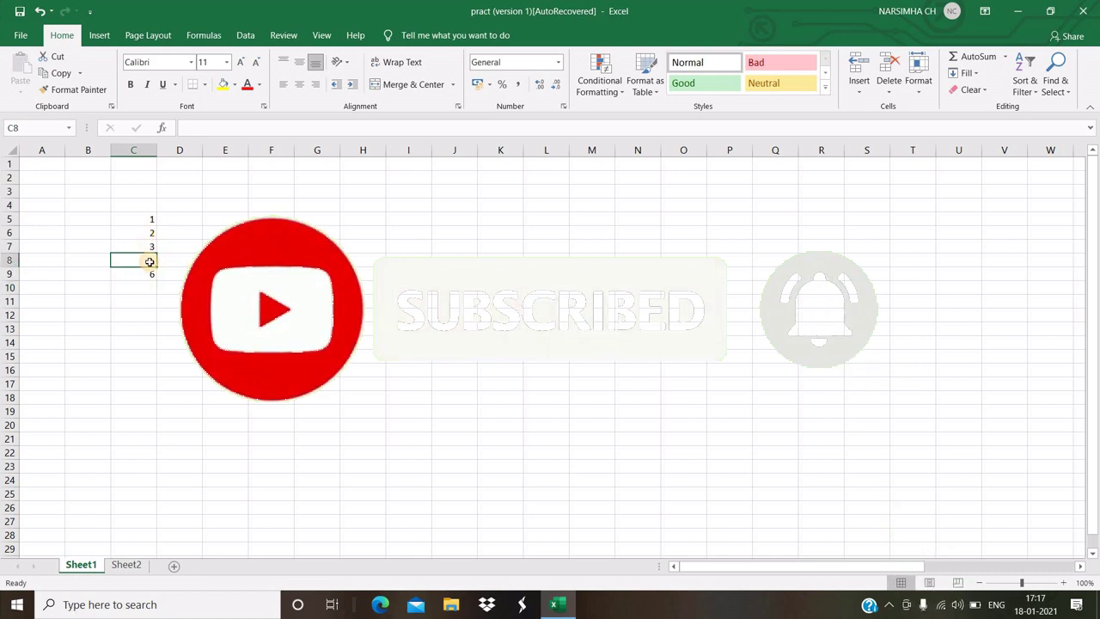
{"action": "type", "text": "5"}
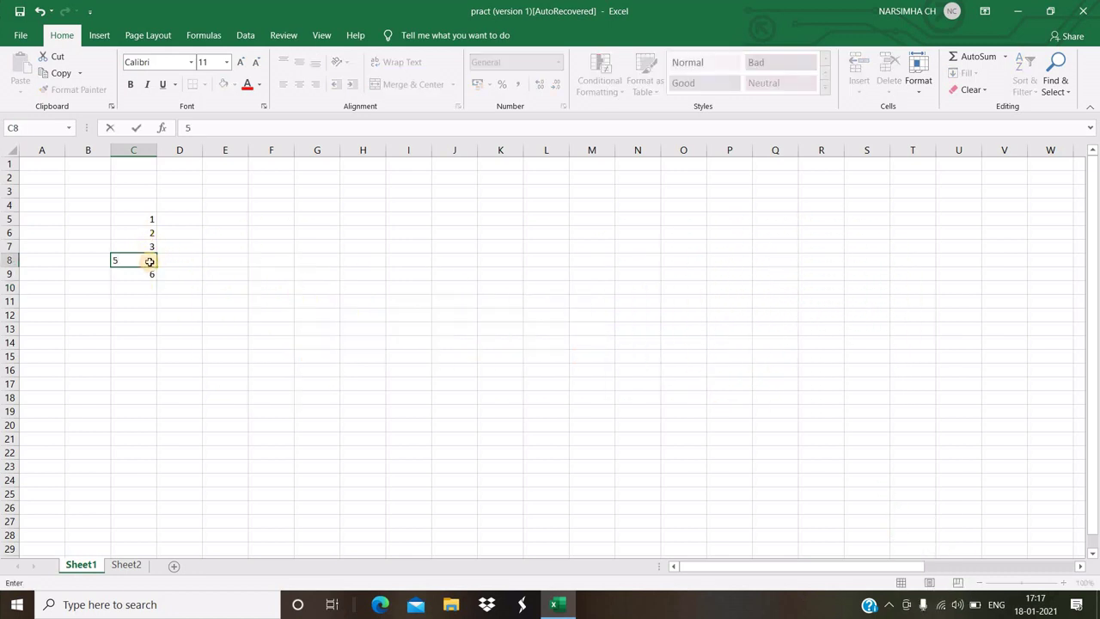
{"action": "key", "text": "Return"}
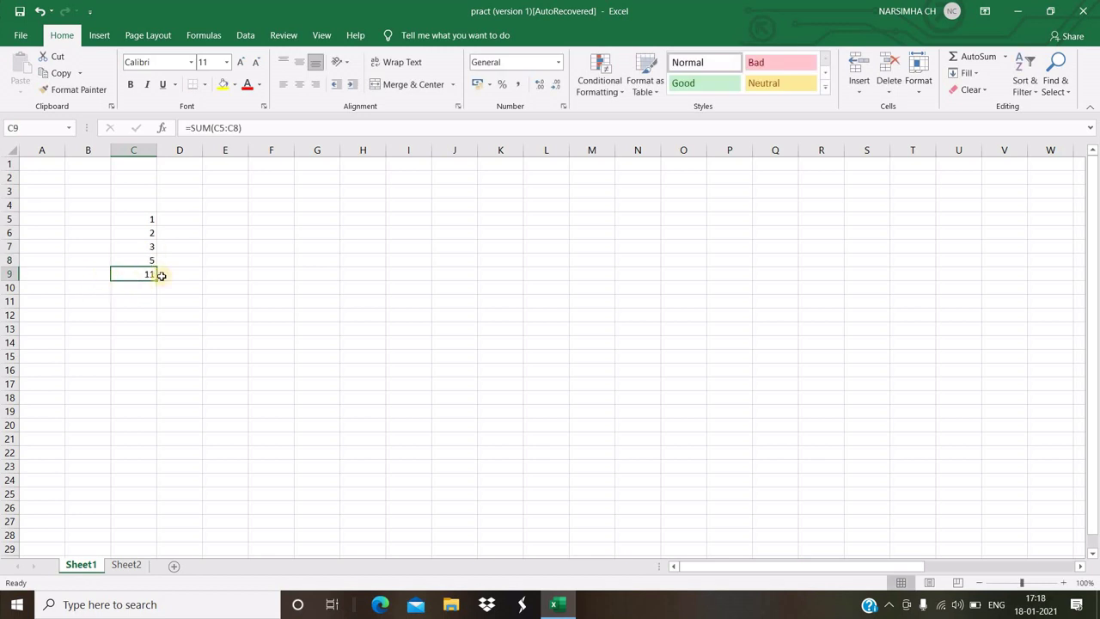
{"action": "left_click", "coordinate": [147, 221]}
{"action": "type", "text": "12"}
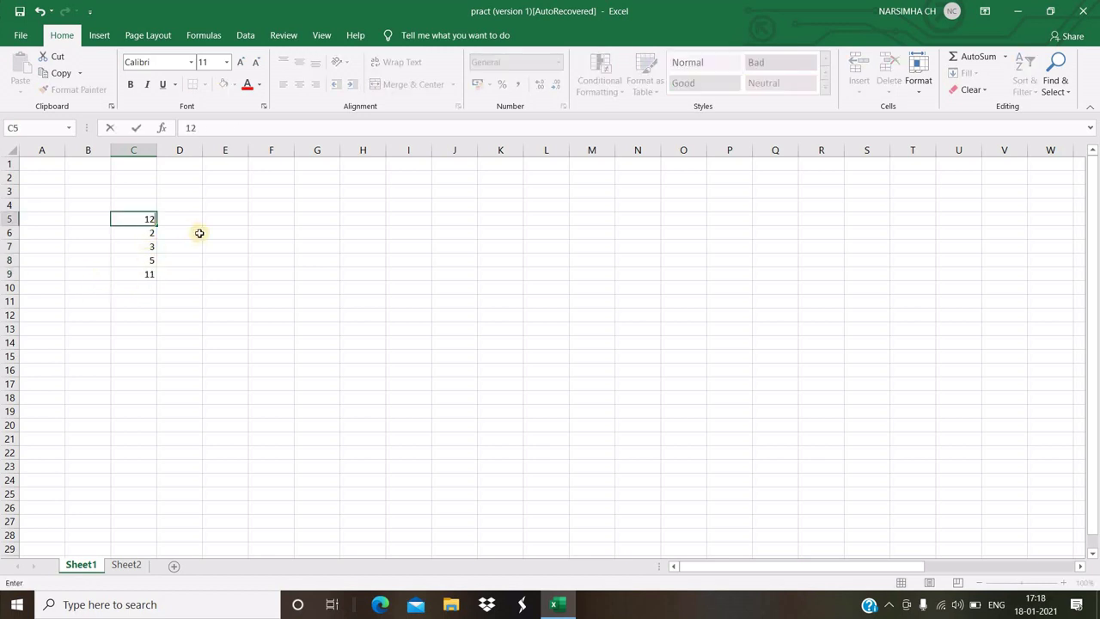
{"action": "key", "text": "Return"}
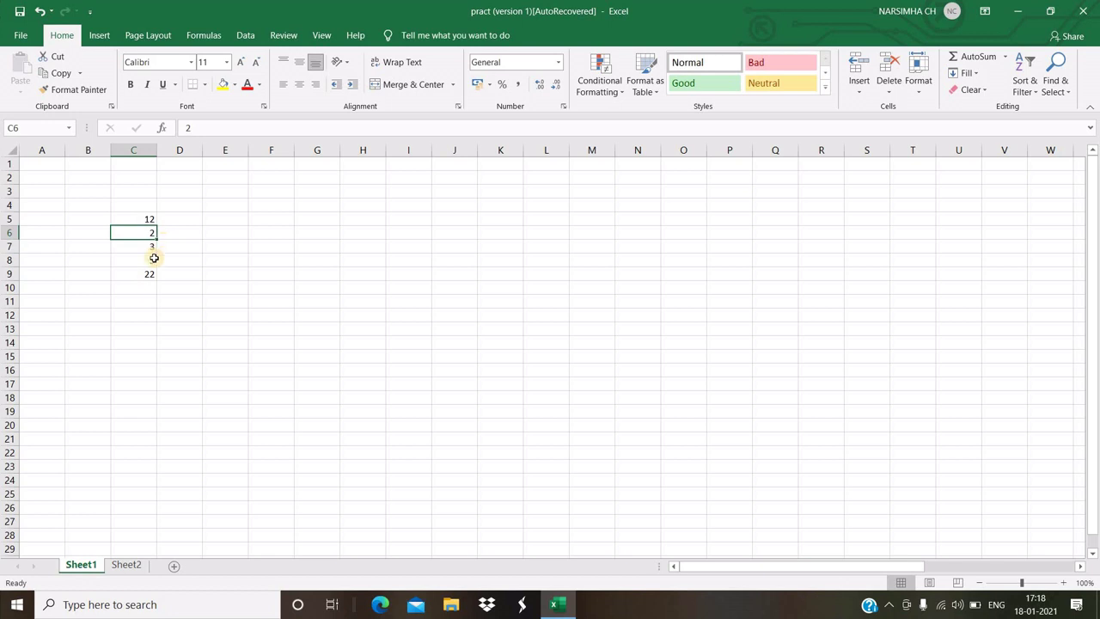
{"action": "left_click", "coordinate": [152, 258]}
{"action": "left_click_drag", "start_coordinate": [152, 218], "coordinate": [154, 263]}
{"action": "left_click", "coordinate": [225, 218]}
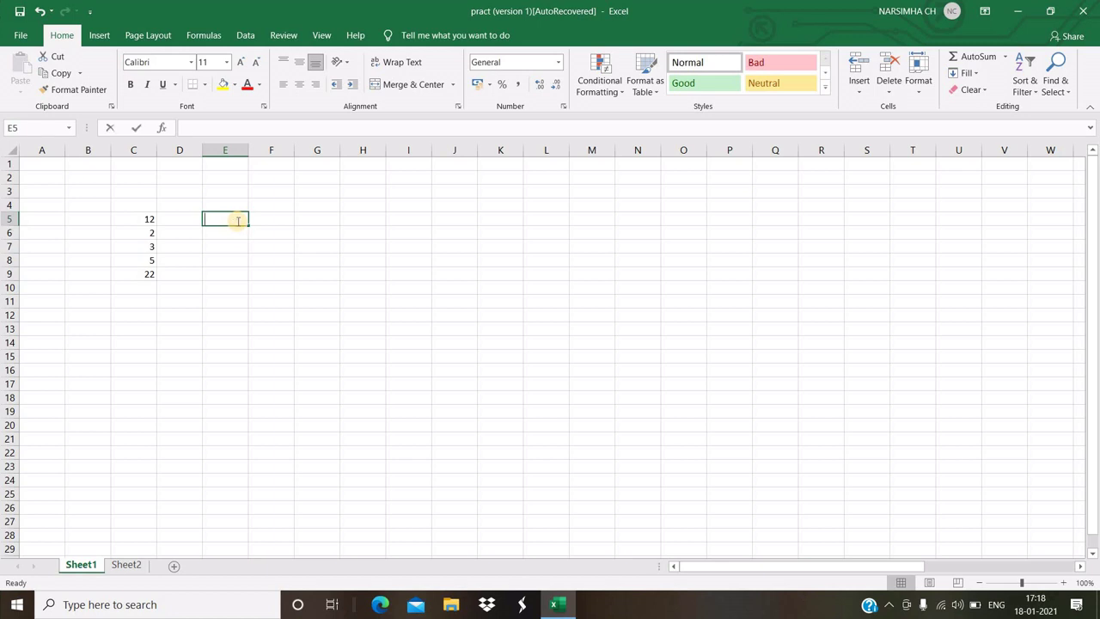
- Enter 10 in E5 and 3 in E6, then put =E5-E6 in E7
{"action": "type", "text": "10"}
{"action": "left_click", "coordinate": [226, 229]}
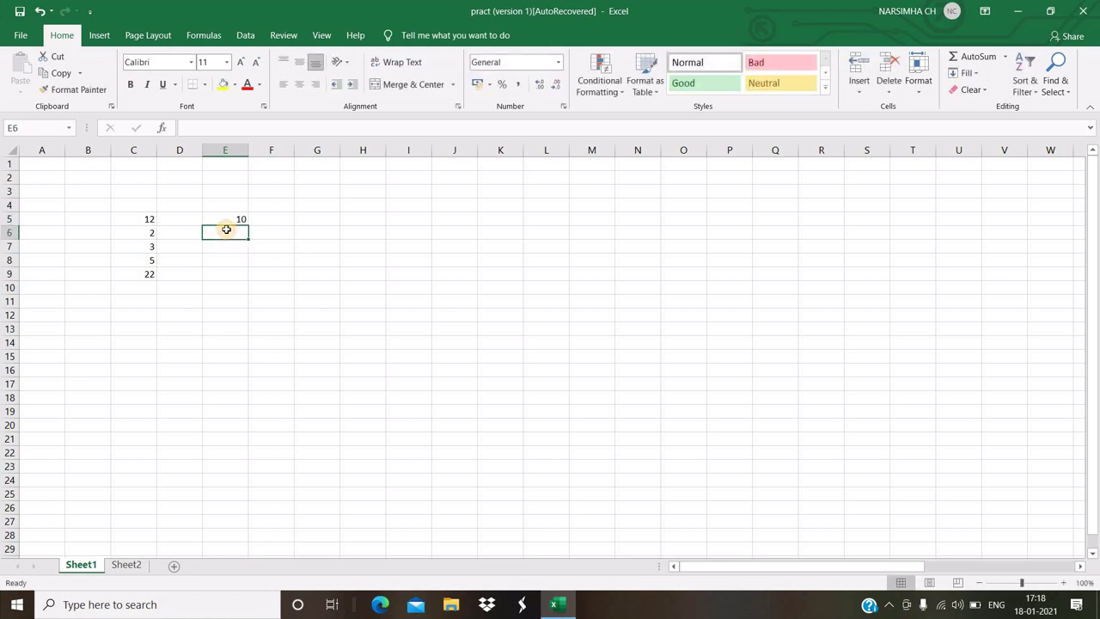
{"action": "type", "text": "0"}
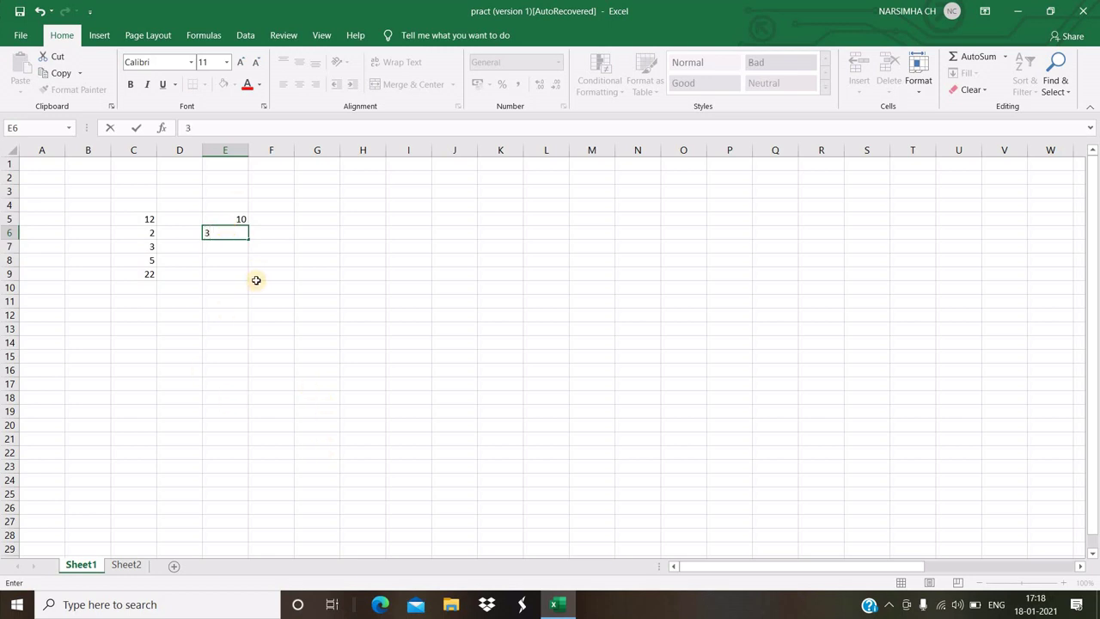
{"action": "key", "text": "Return"}
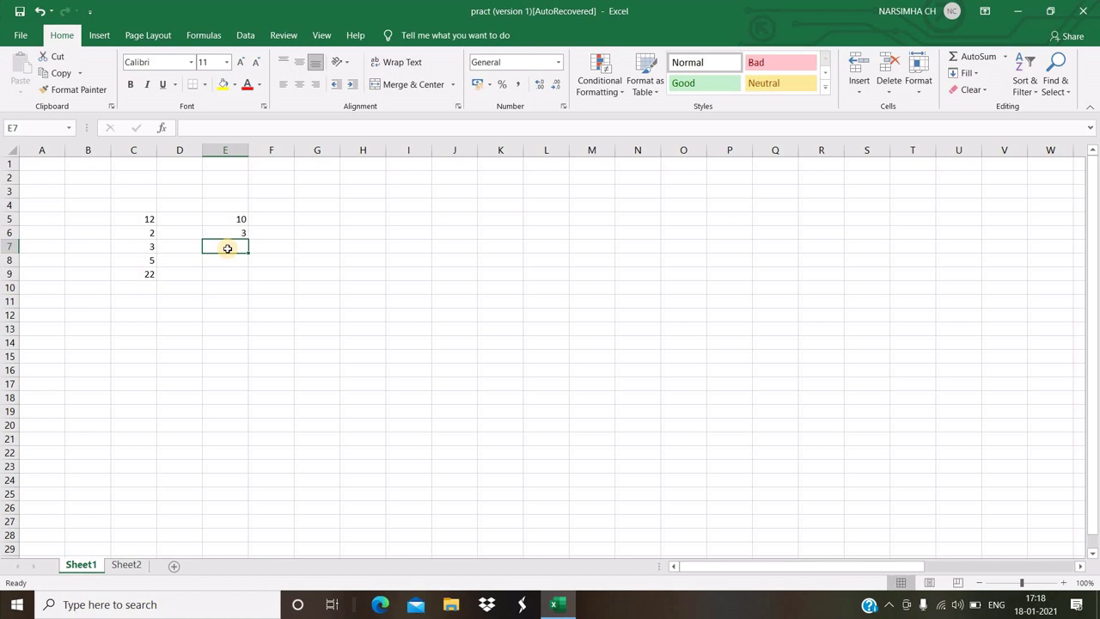
{"action": "type", "text": "="}
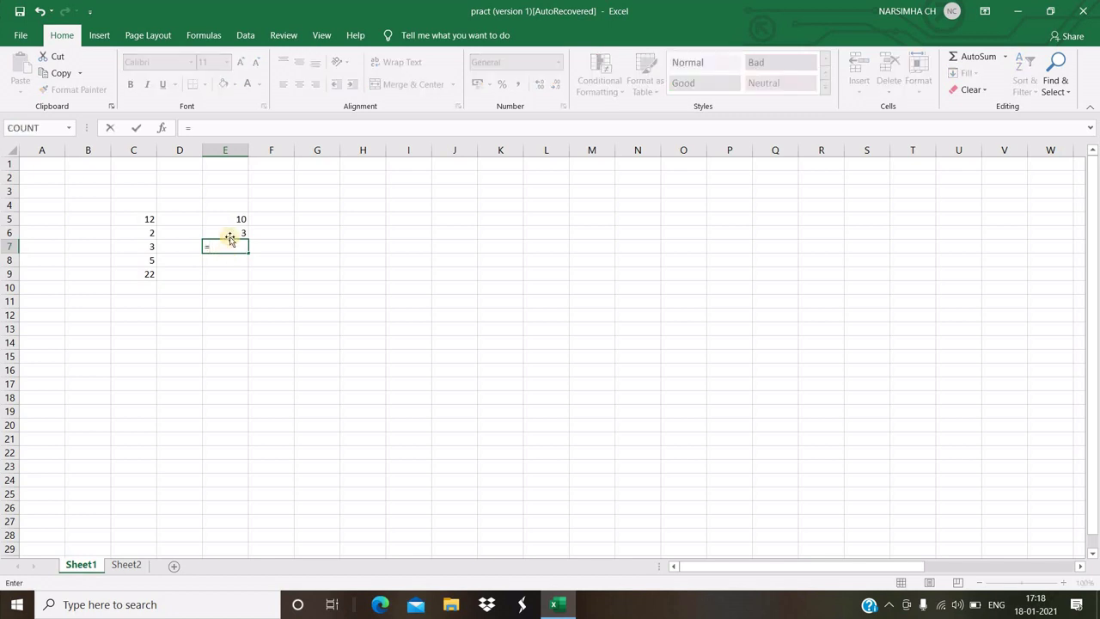
{"action": "left_click", "coordinate": [236, 219]}
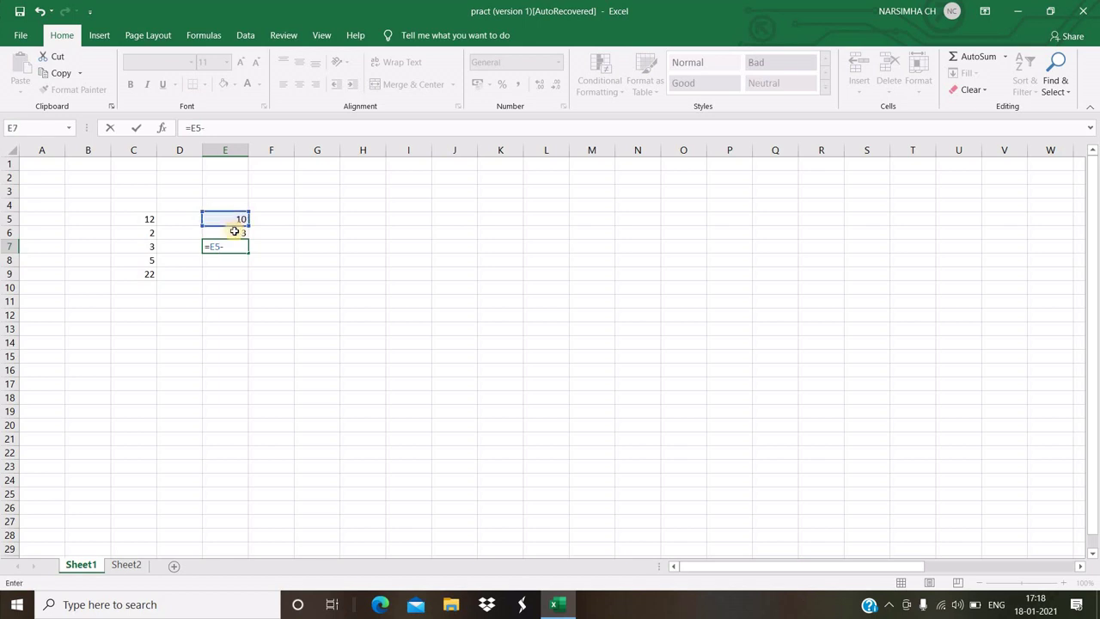
{"action": "left_click", "coordinate": [235, 232]}
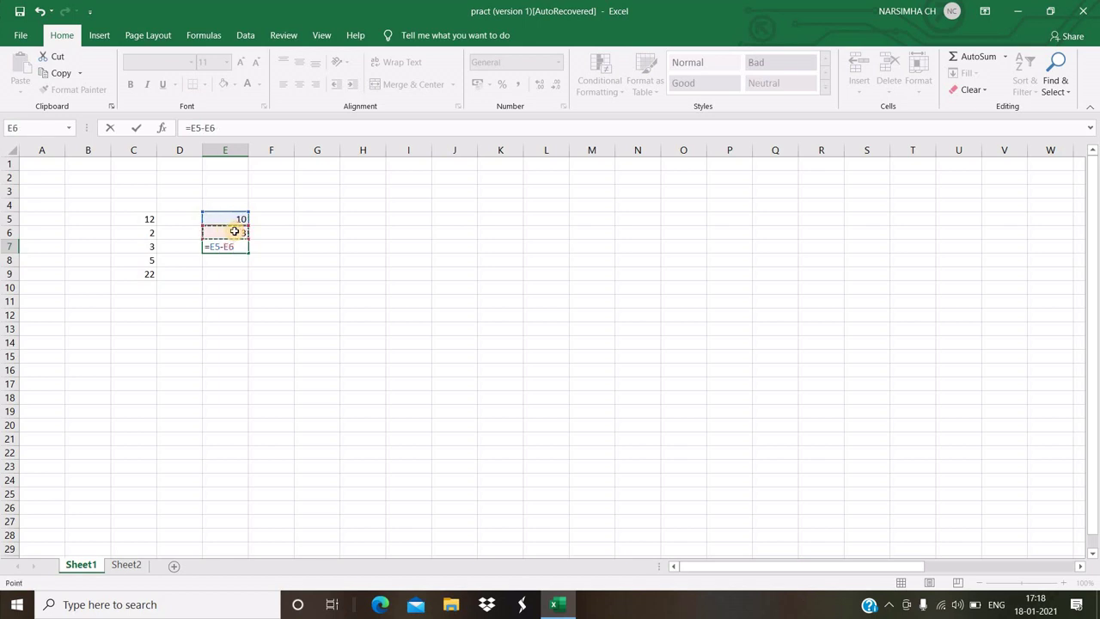
{"action": "key", "text": "Return"}
- Change E5 to 200 and E6 to 199 so E7 shows 1
{"action": "left_click", "coordinate": [243, 220]}
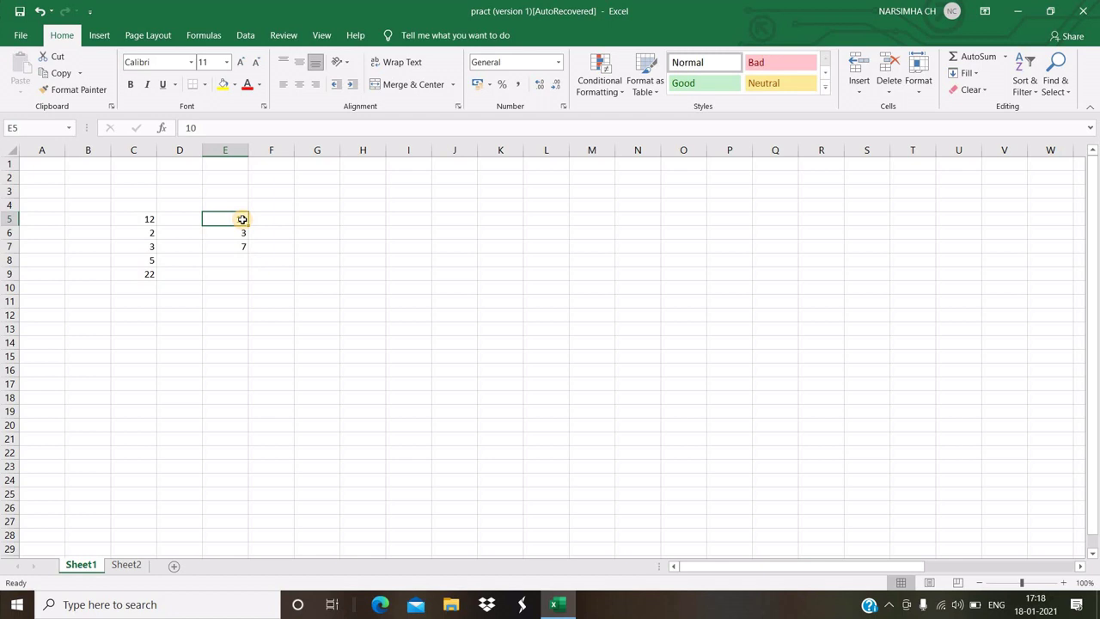
{"action": "type", "text": "200"}
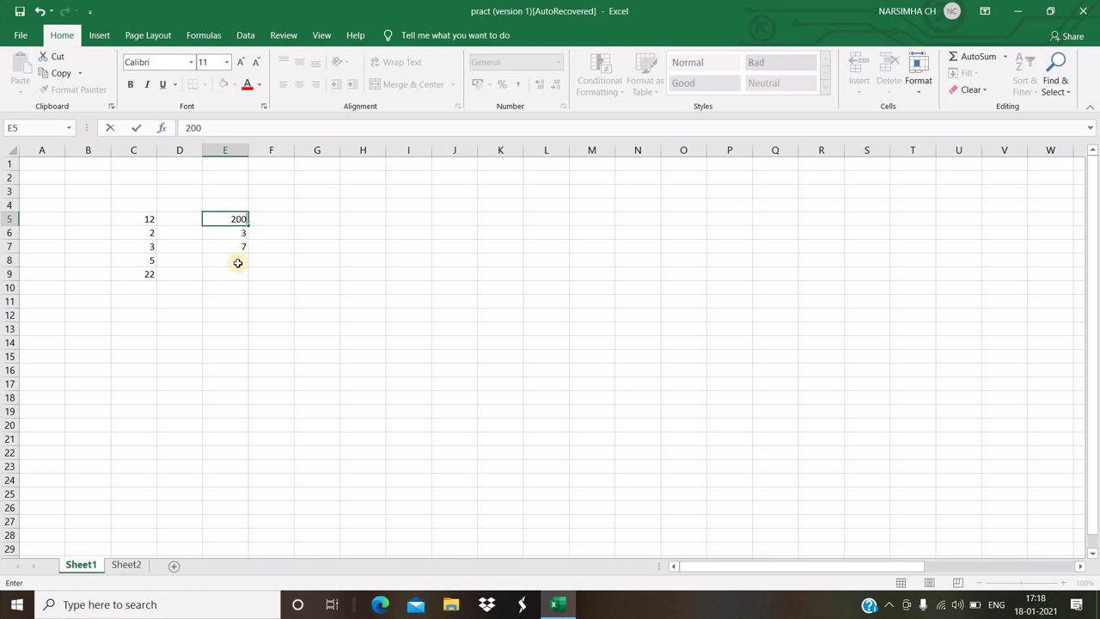
{"action": "key", "text": "Return"}
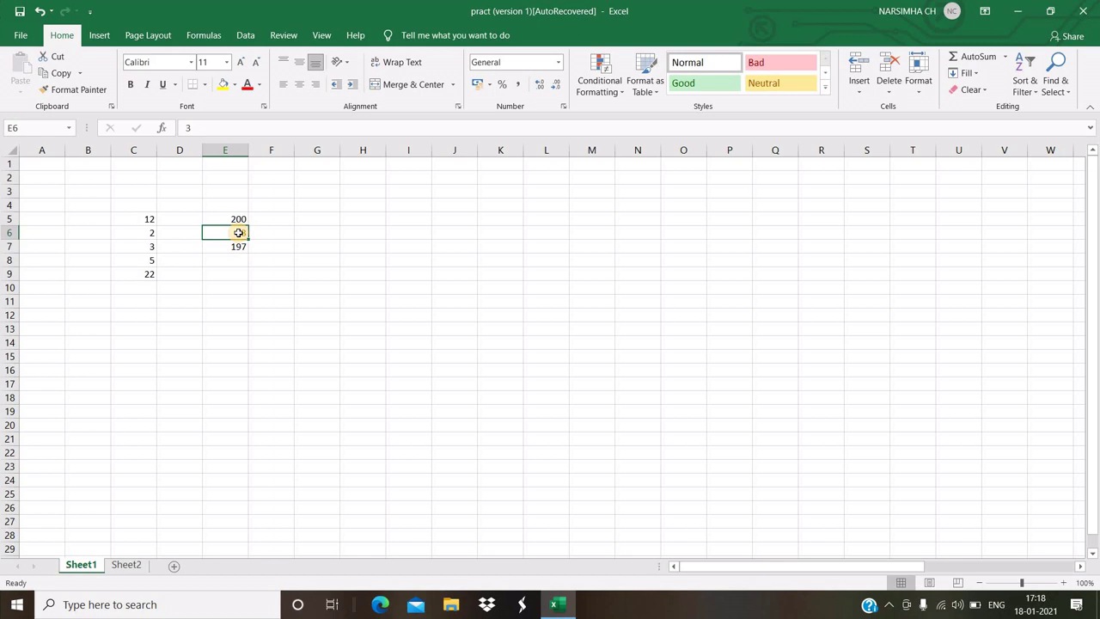
{"action": "key", "text": "BackSpace"}
{"action": "type", "text": "100"}
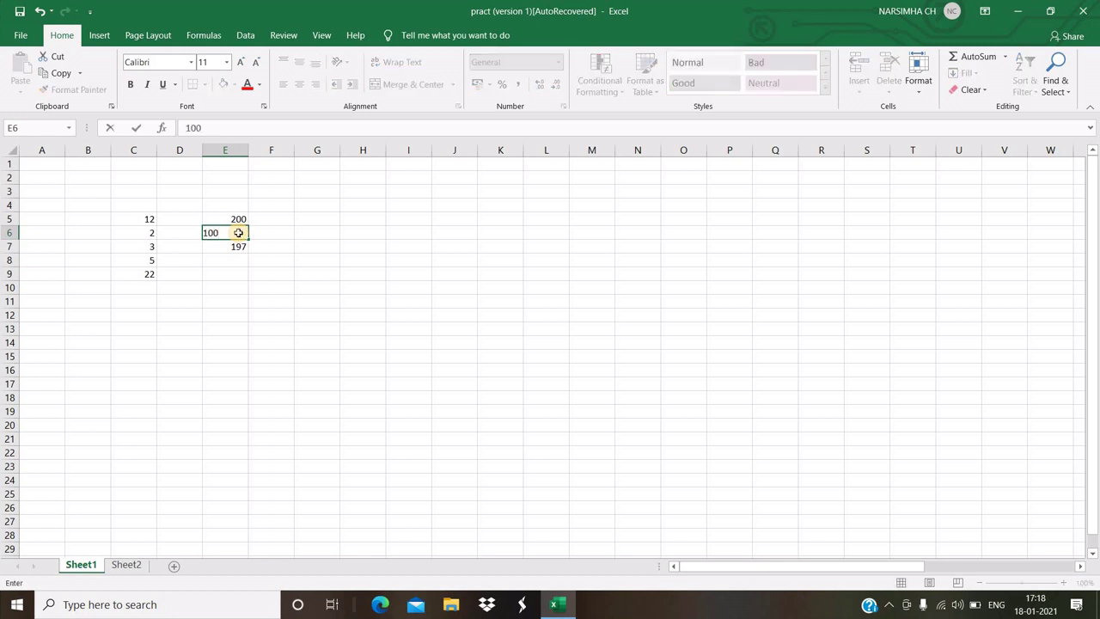
{"action": "key", "text": "Return"}
{"action": "left_click", "coordinate": [236, 231]}
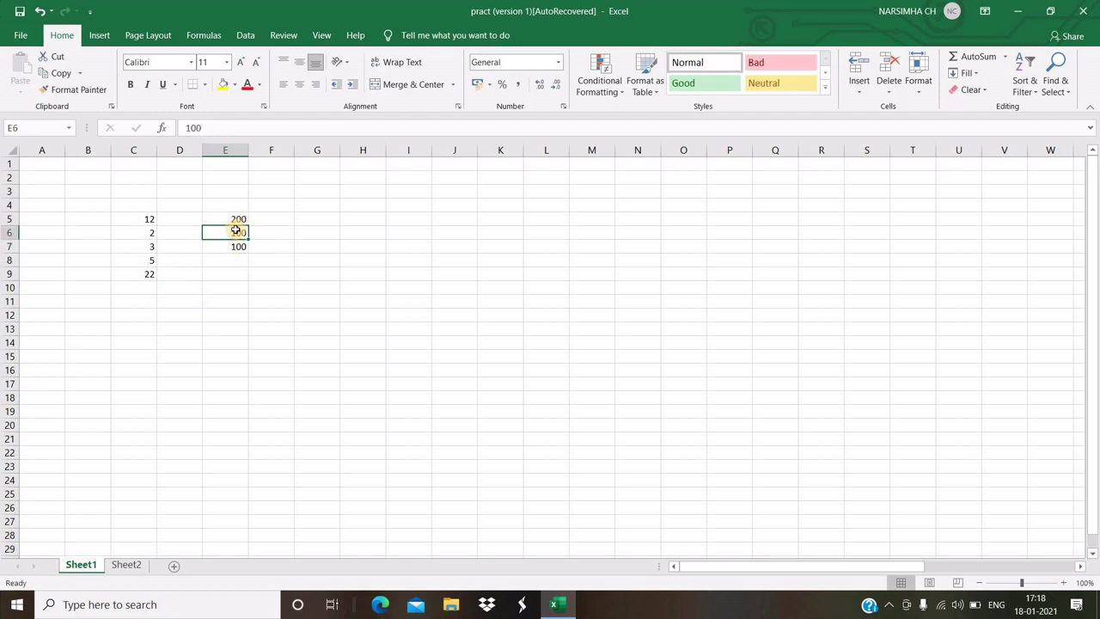
{"action": "type", "text": "199"}
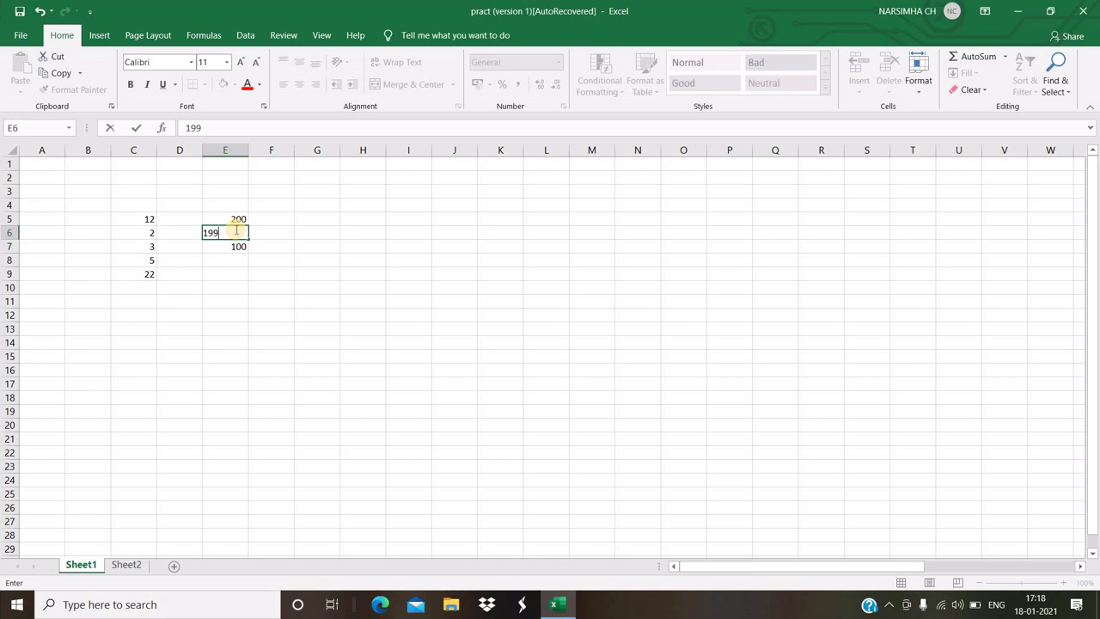
{"action": "key", "text": "Return"}
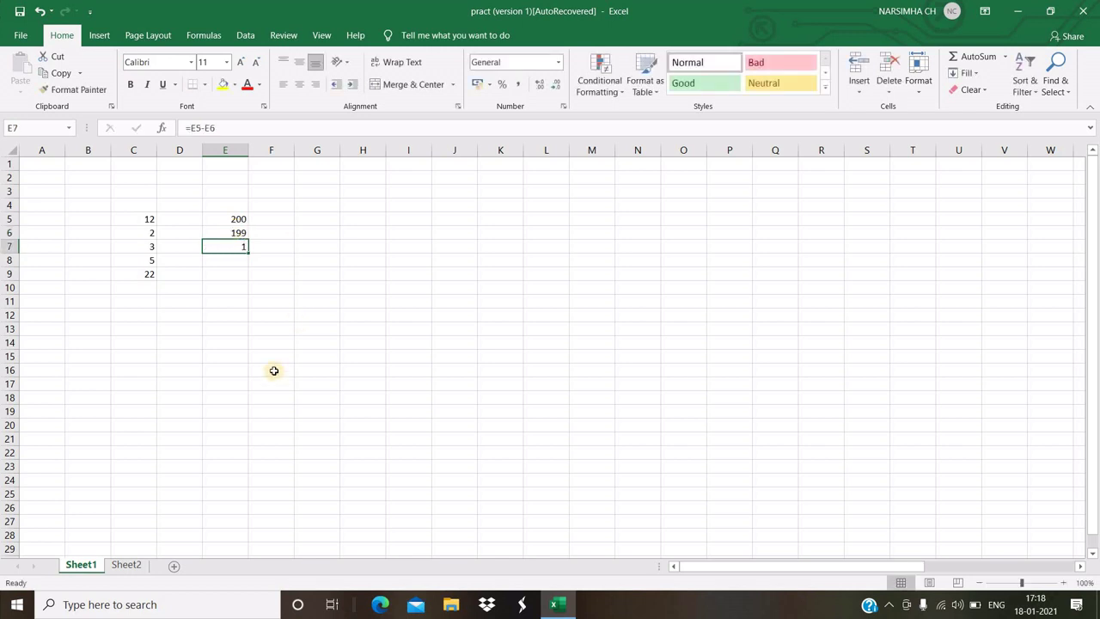
{"action": "left_click", "coordinate": [273, 369]}
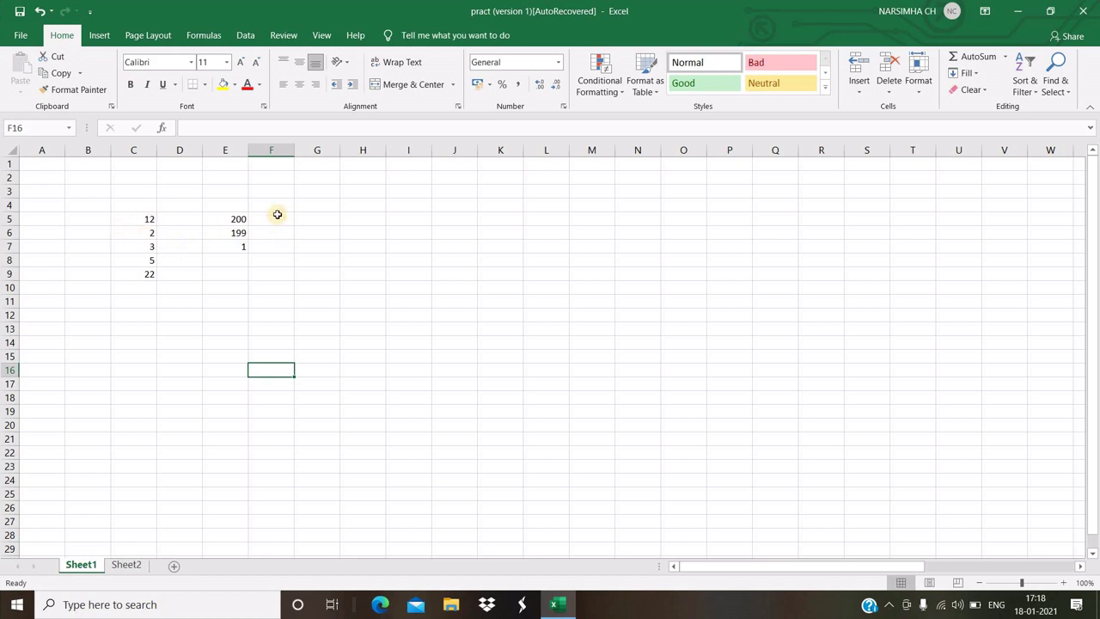
- Enter 23 in G5 and 4 in G6, and multiply them in G7 to get 92
{"action": "left_click", "coordinate": [327, 219]}
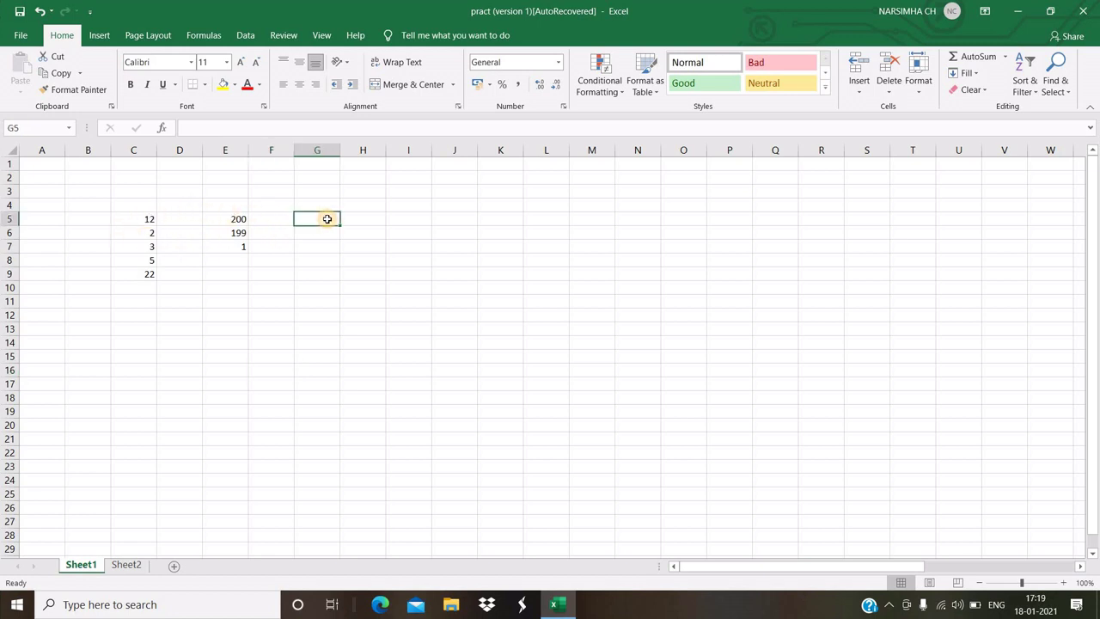
{"action": "type", "text": "23"}
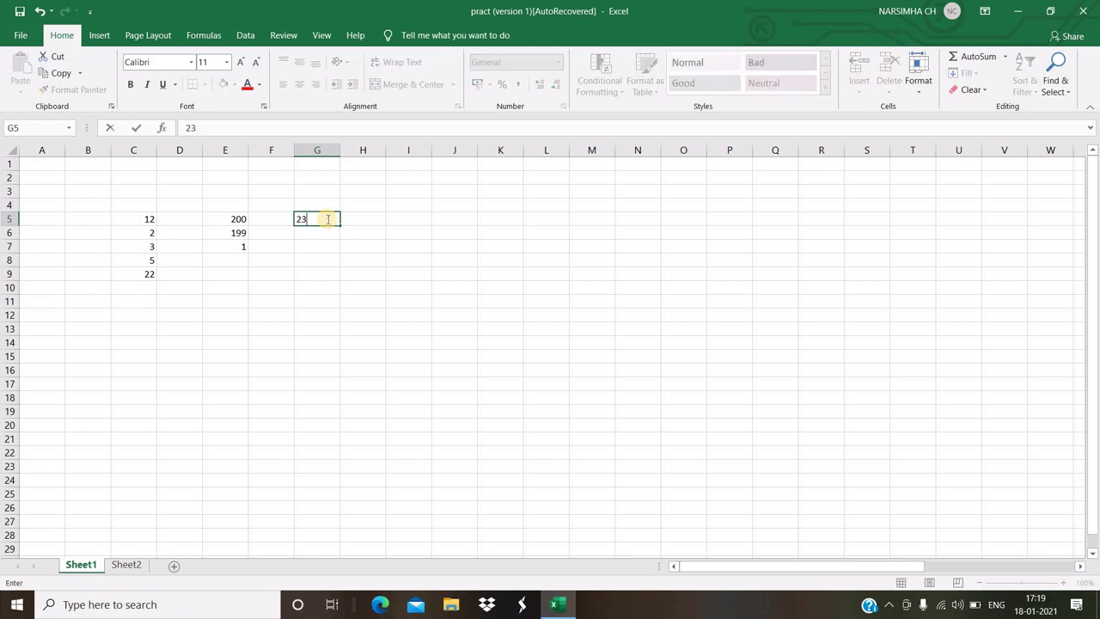
{"action": "key", "text": "Return"}
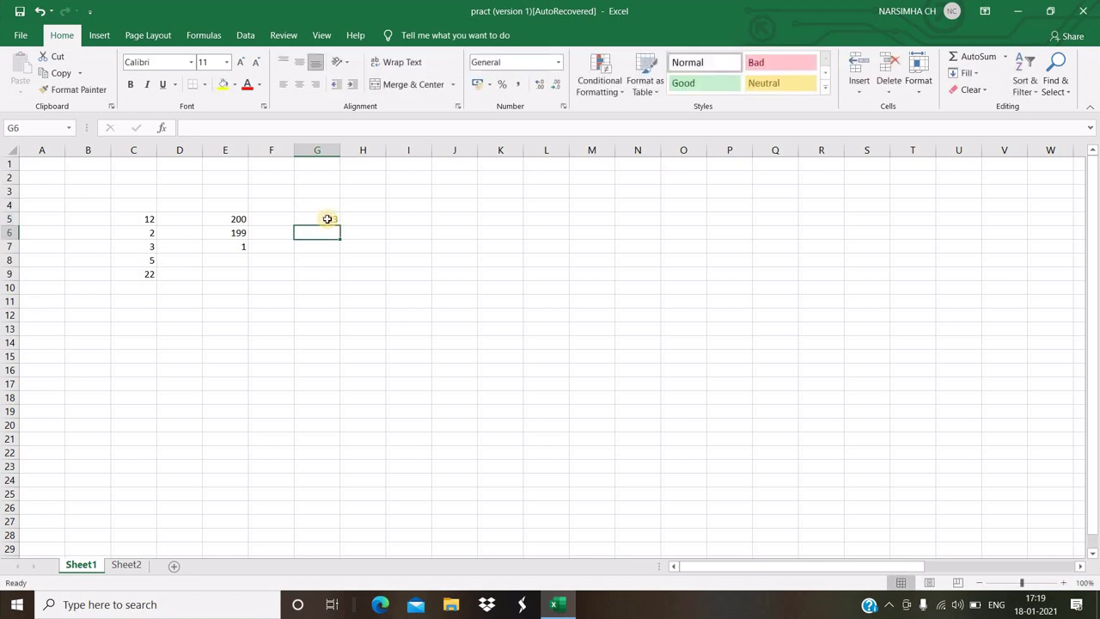
{"action": "type", "text": "4"}
{"action": "key", "text": "Return"}
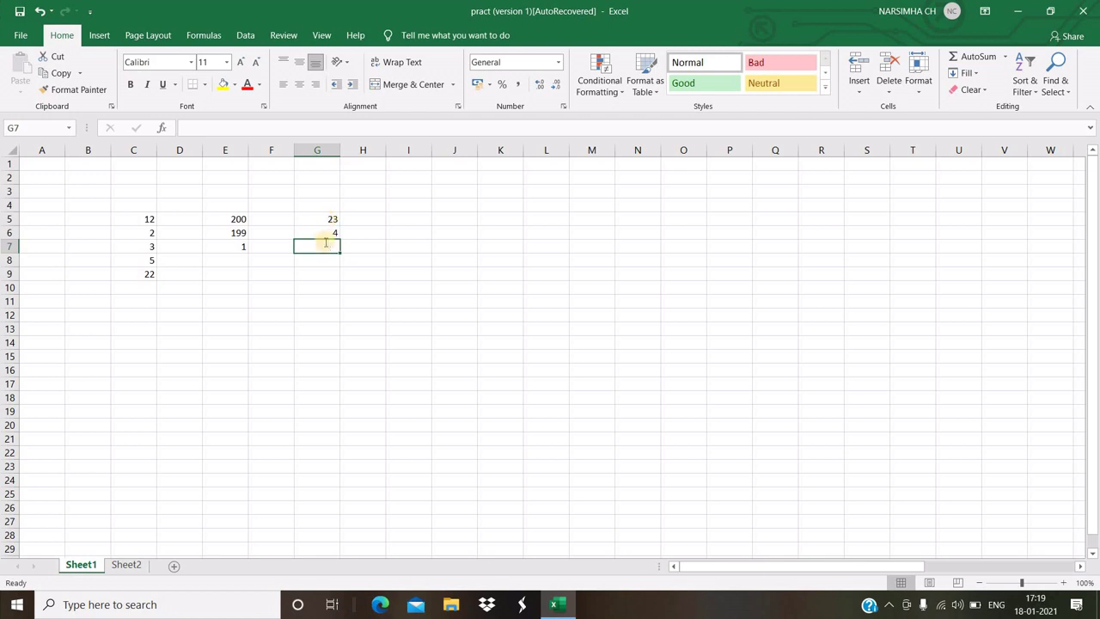
{"action": "type", "text": "="}
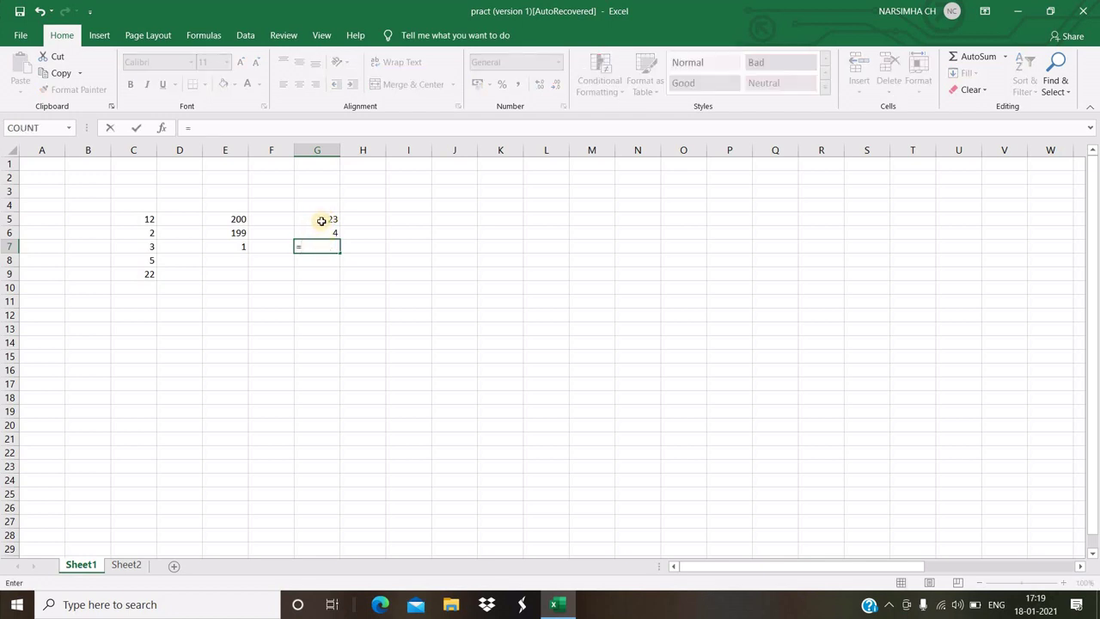
{"action": "left_click", "coordinate": [321, 221]}
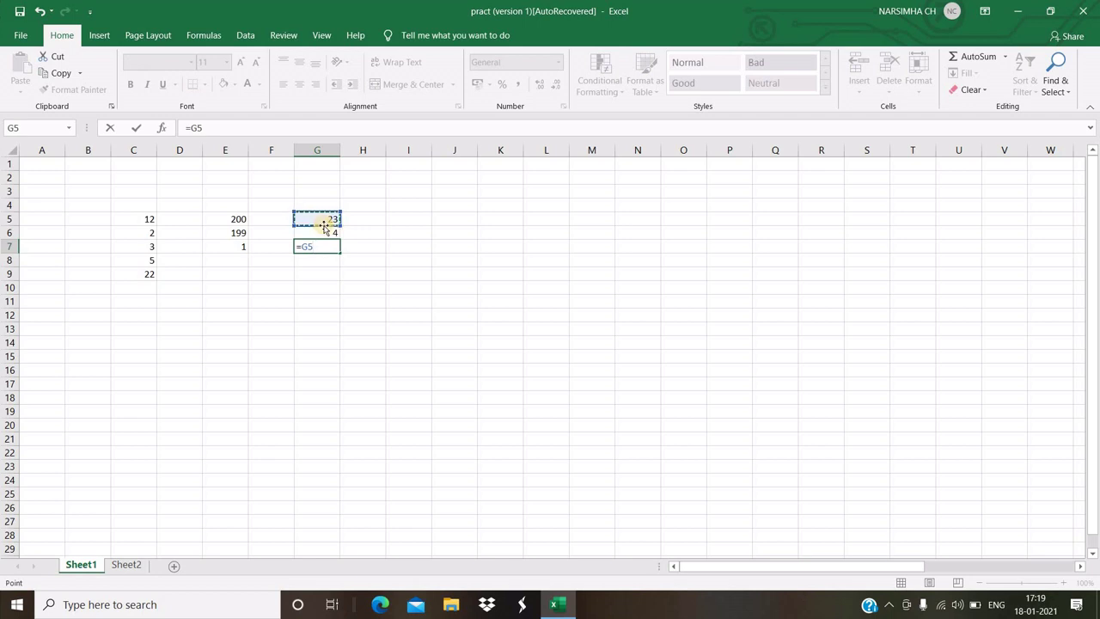
{"action": "type", "text": "*"}
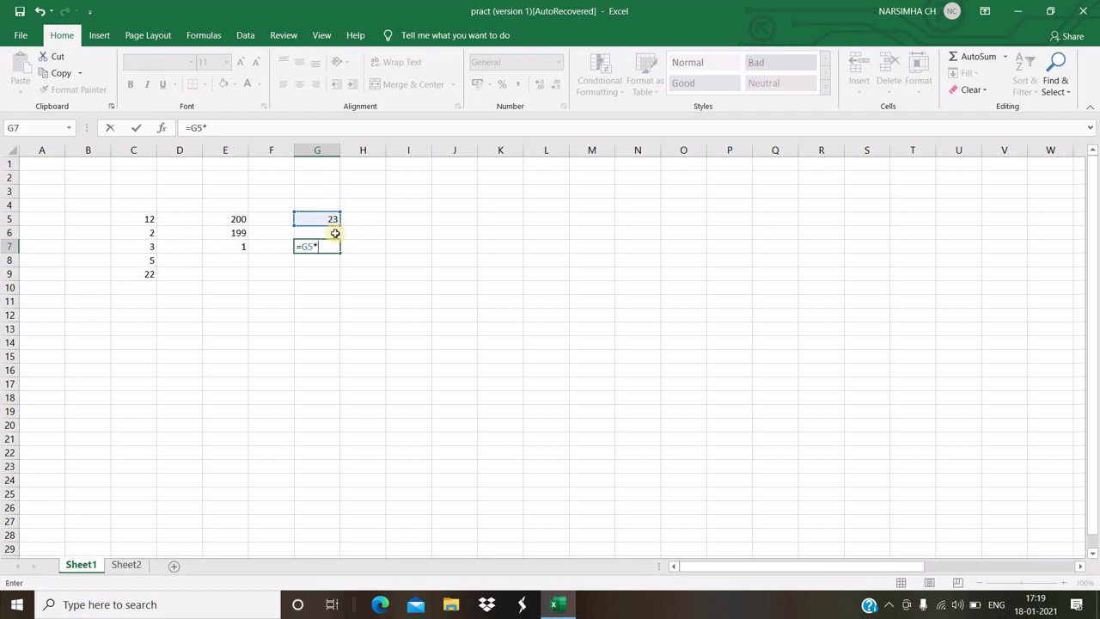
{"action": "left_click", "coordinate": [335, 233]}
{"action": "key", "text": "Return"}
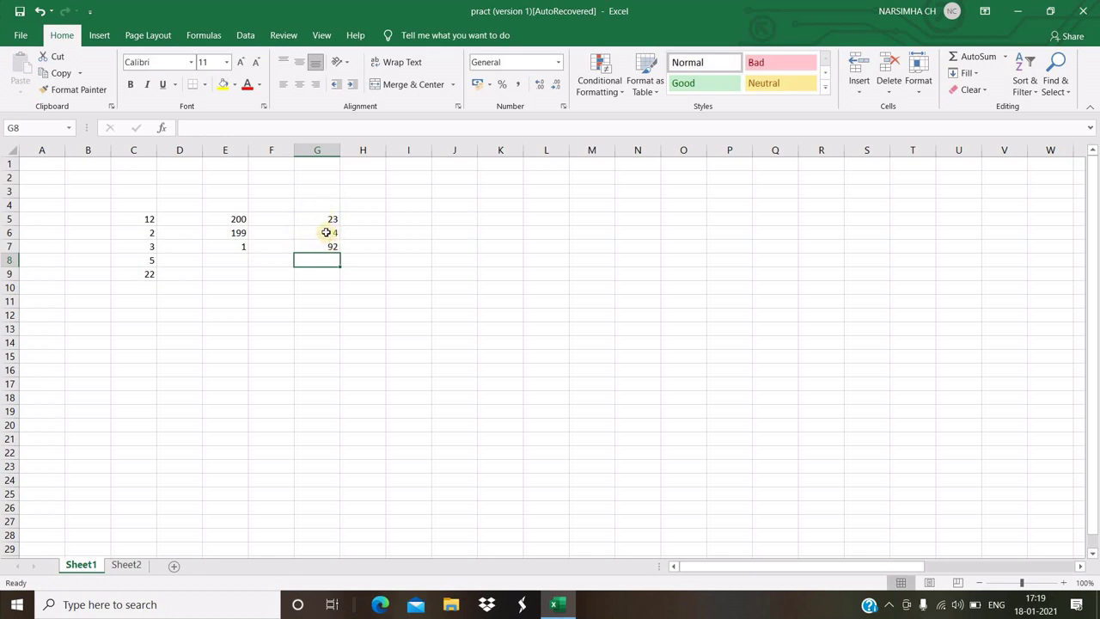
- Select the G5:G7 values, then move to cell G8 below them
{"action": "left_click_drag", "start_coordinate": [330, 221], "coordinate": [326, 245]}
{"action": "left_click", "coordinate": [327, 287]}
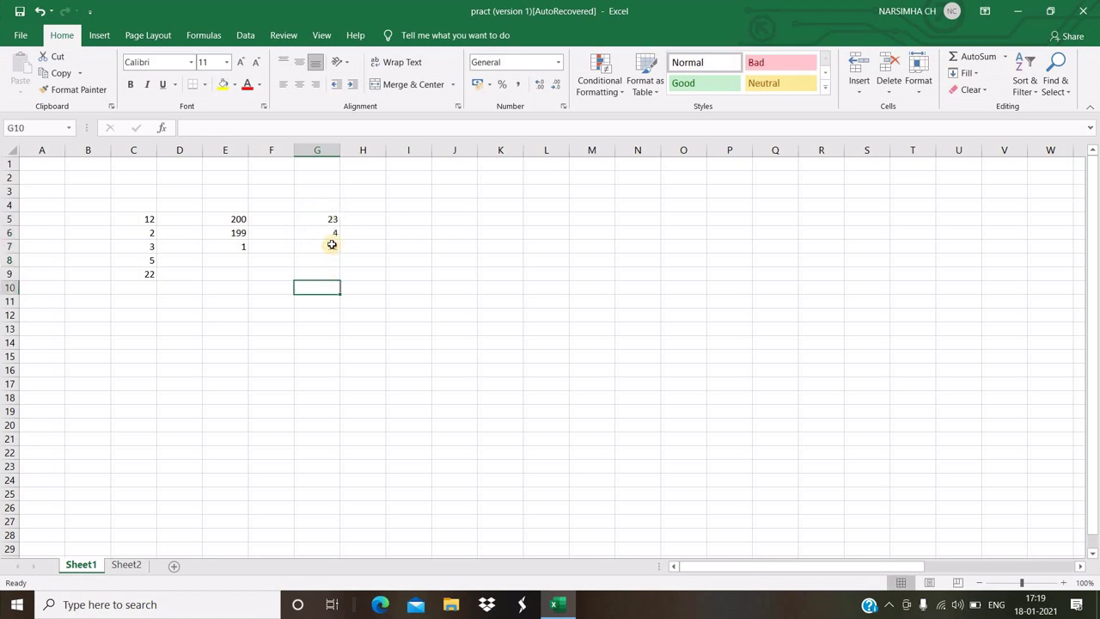
{"action": "left_click", "coordinate": [320, 261]}
{"action": "type", "text": "="}
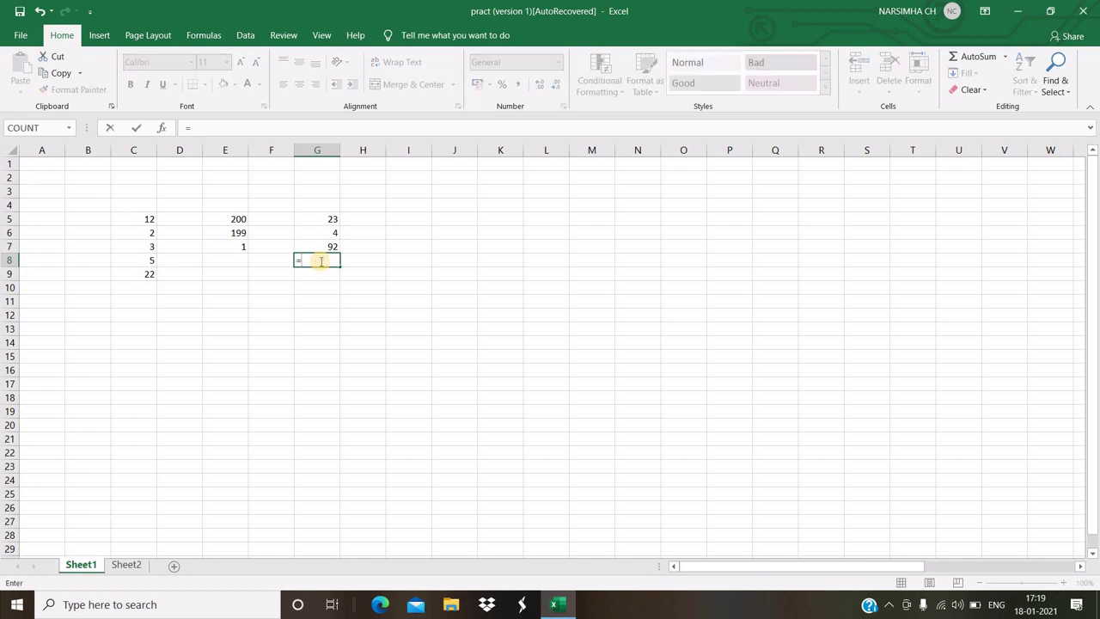
- Enter =PRODUCT(G5:G6) in cell G8
{"action": "type", "text": "PRODUC"}
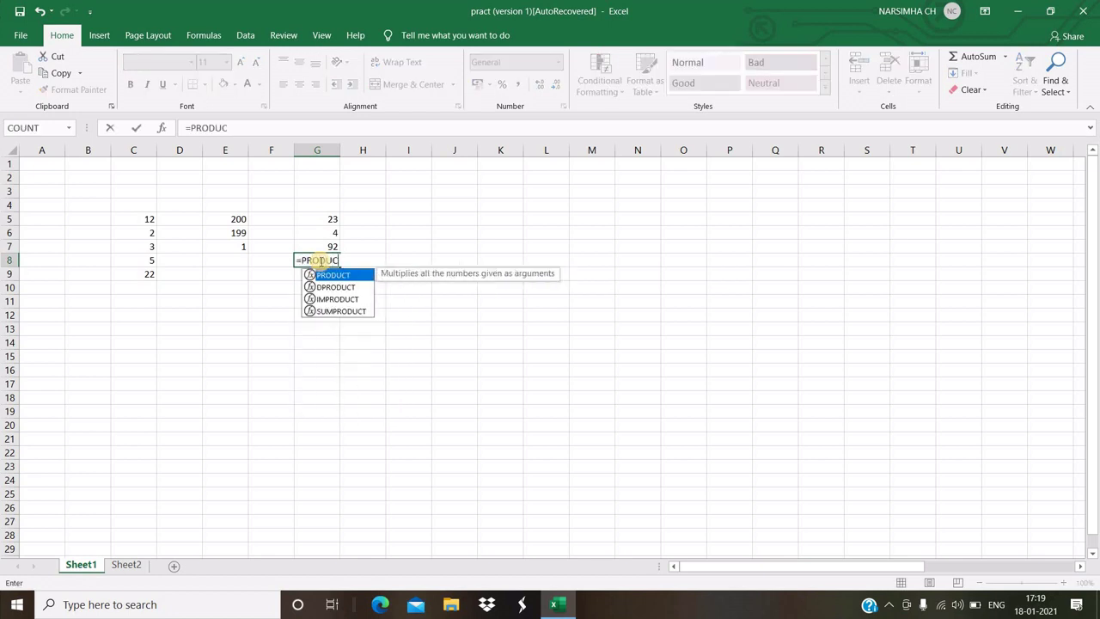
{"action": "type", "text": "T("}
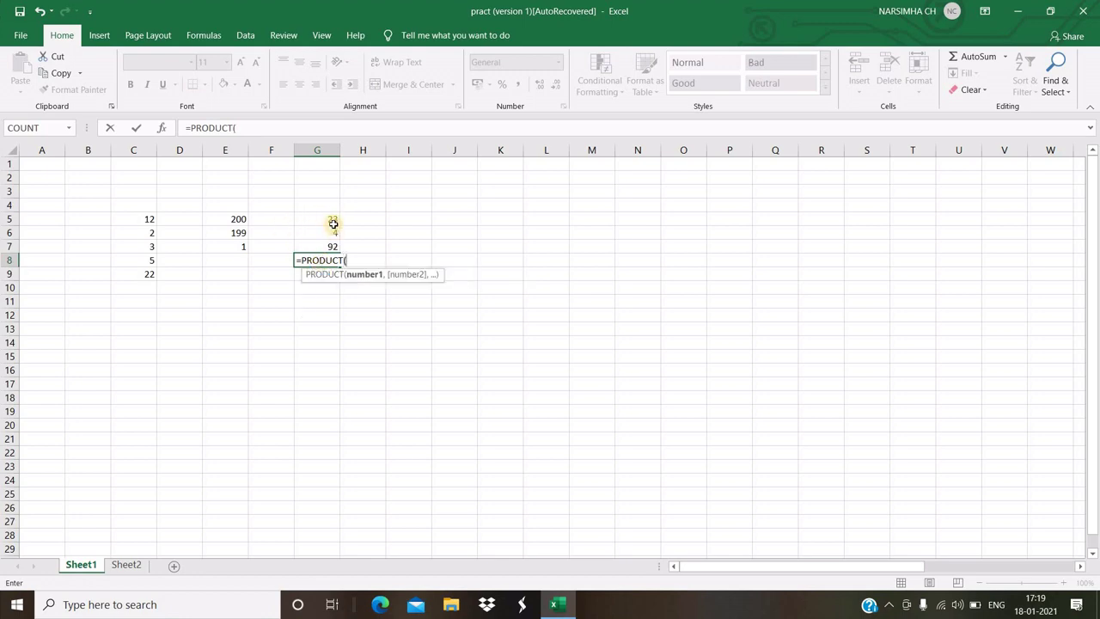
{"action": "left_click", "coordinate": [334, 224]}
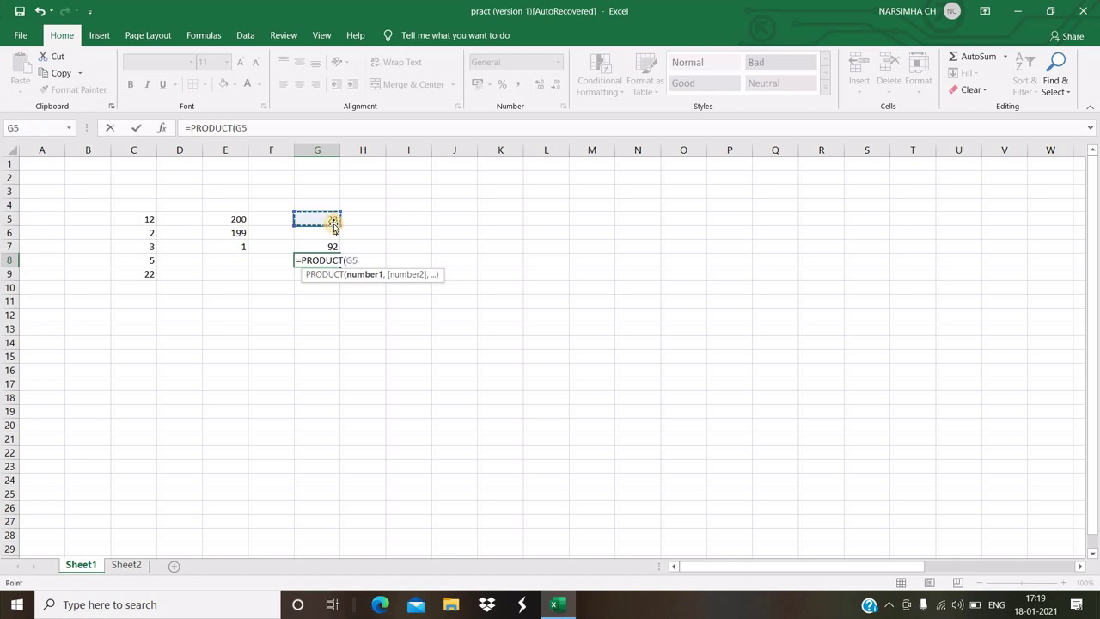
{"action": "key", "text": "F8"}
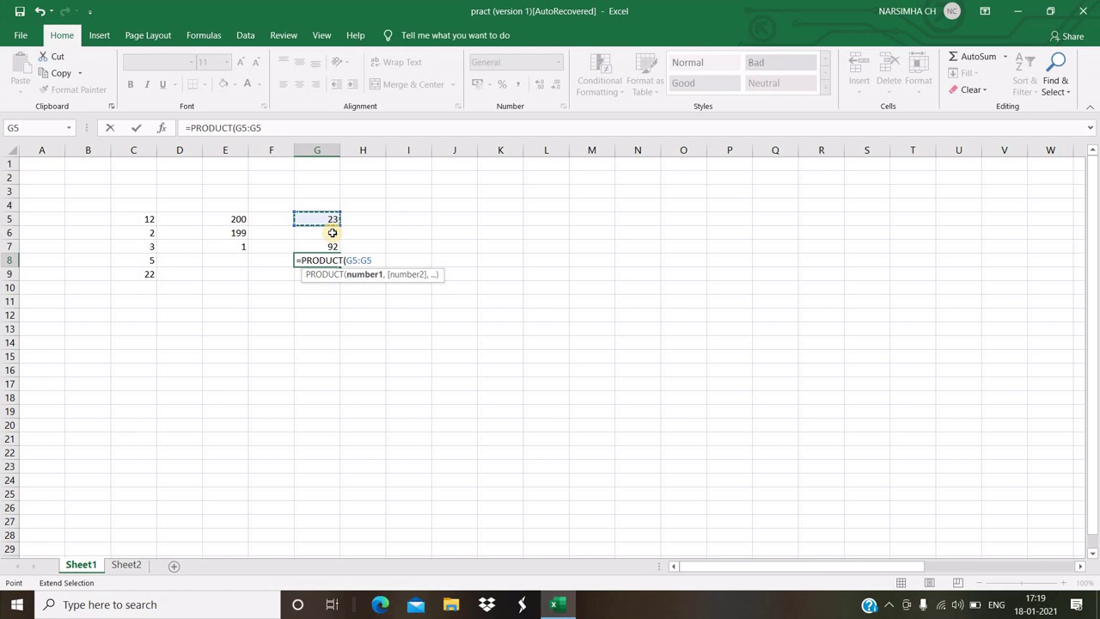
{"action": "left_click", "coordinate": [333, 234]}
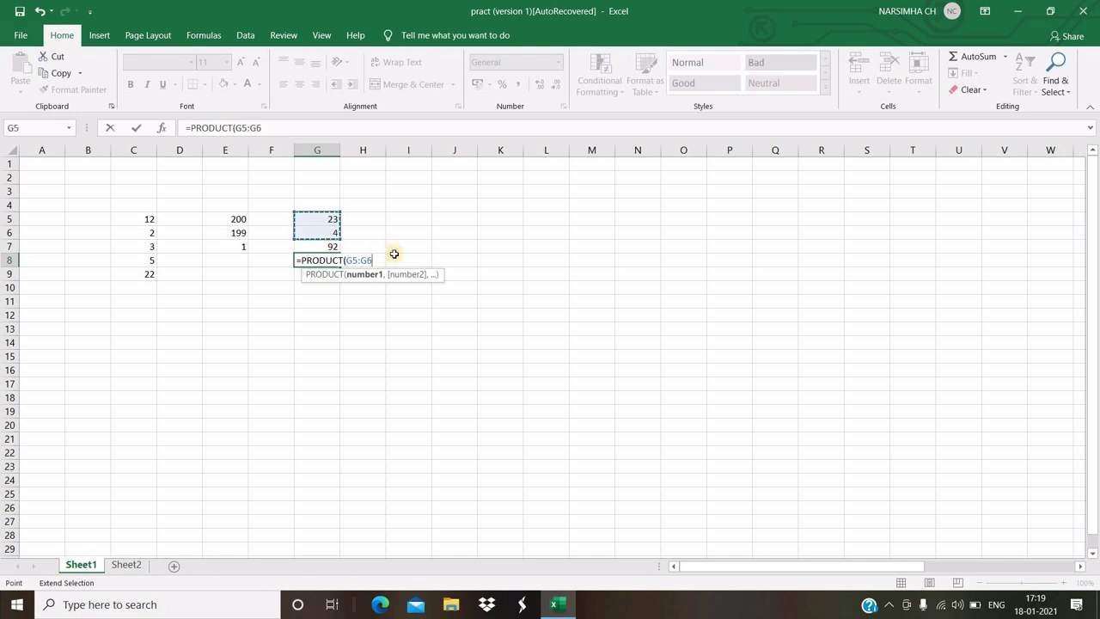
{"action": "type", "text": ")"}
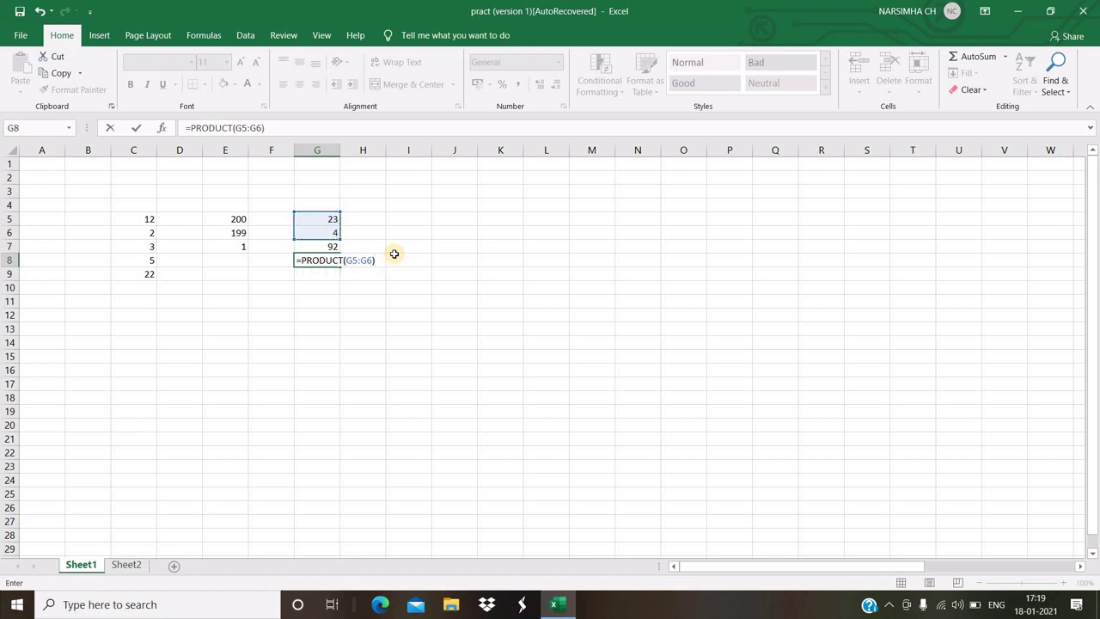
{"action": "key", "text": "Return"}
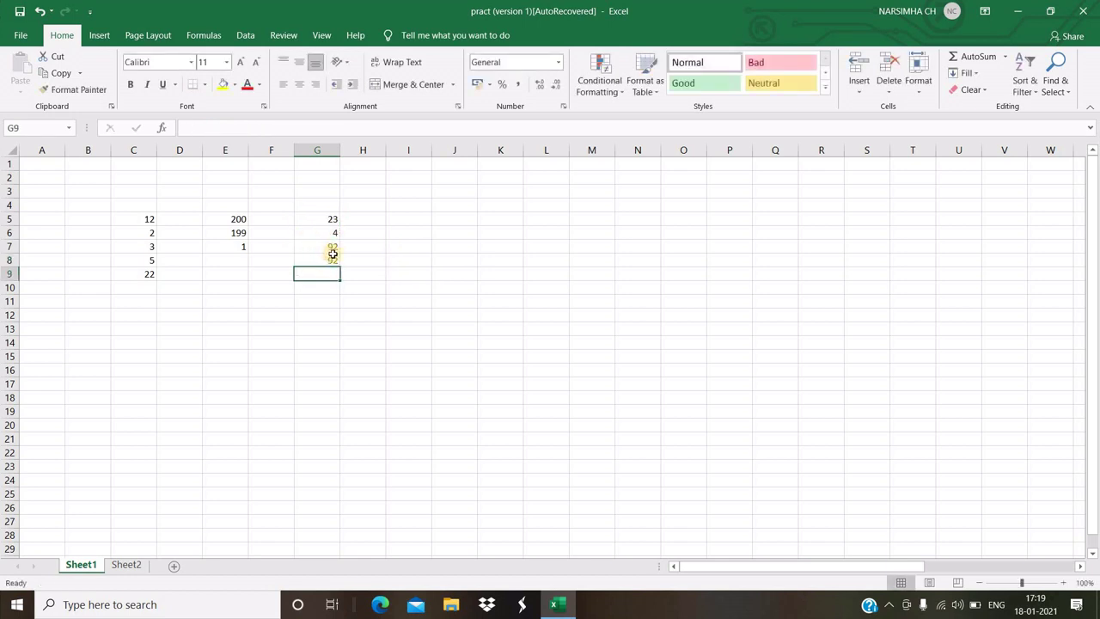
- Change G5 to 25 so both G7 and G8 show 100
{"action": "left_click", "coordinate": [330, 233]}
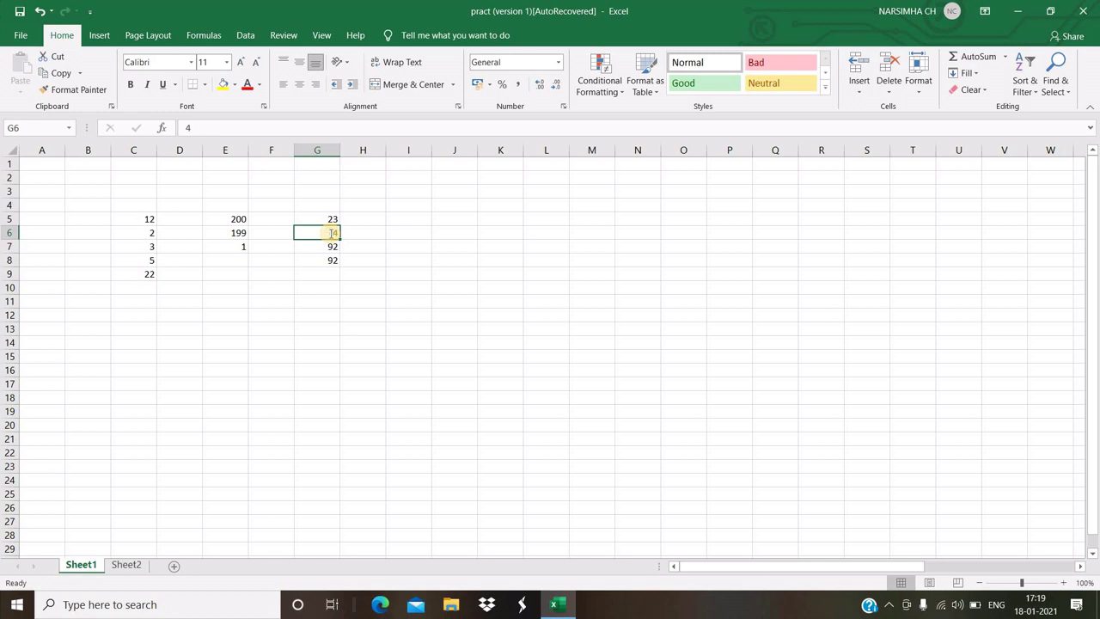
{"action": "left_click", "coordinate": [330, 216]}
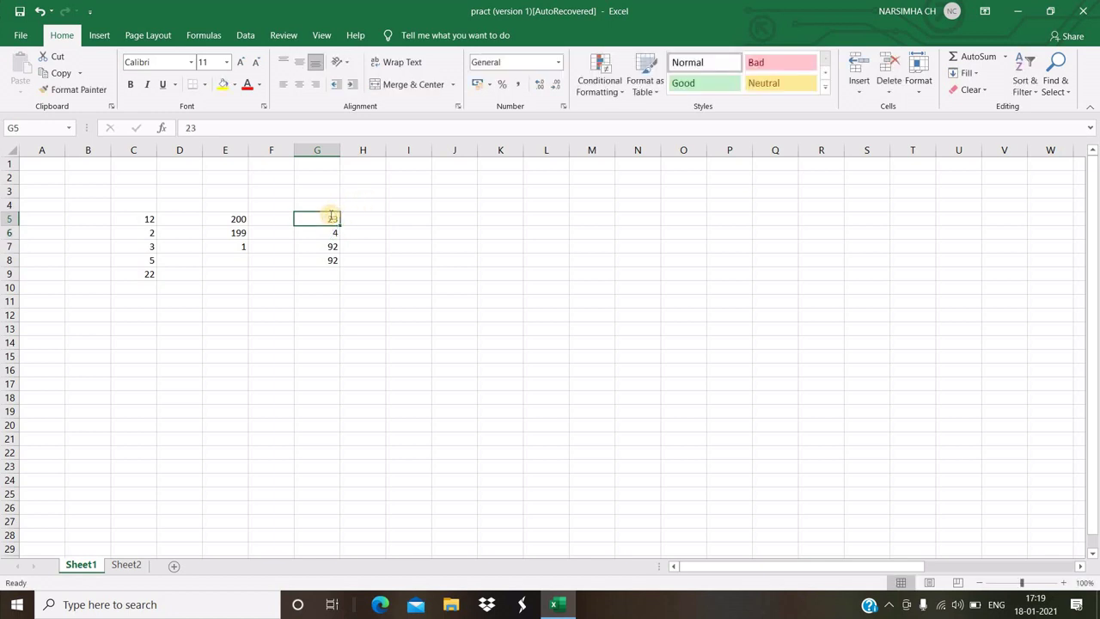
{"action": "key", "text": "BackSpace"}
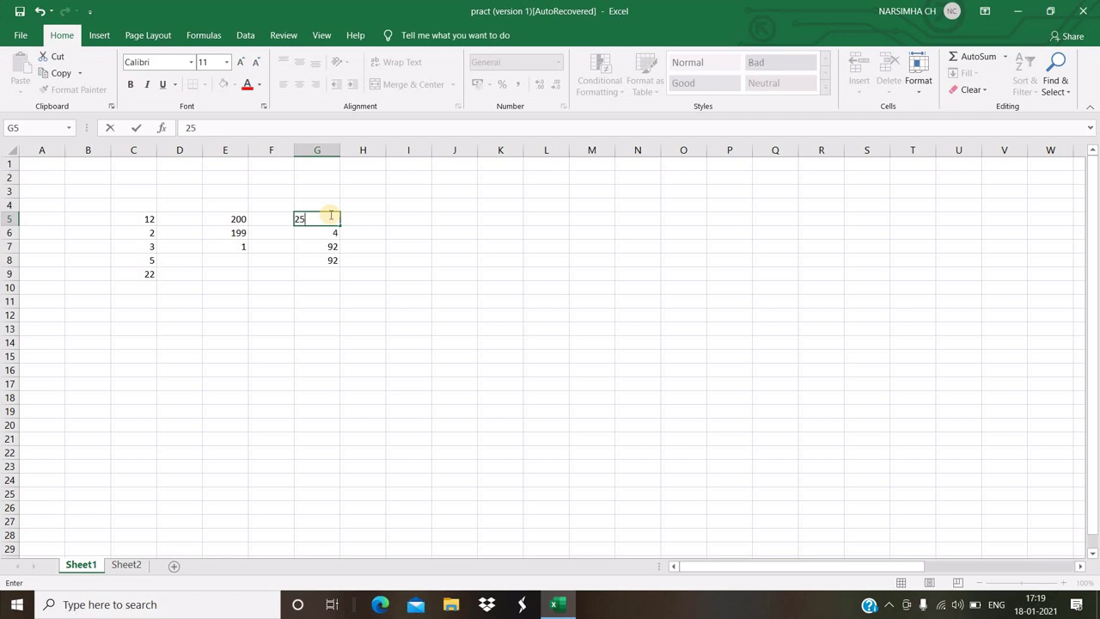
{"action": "key", "text": "Return"}
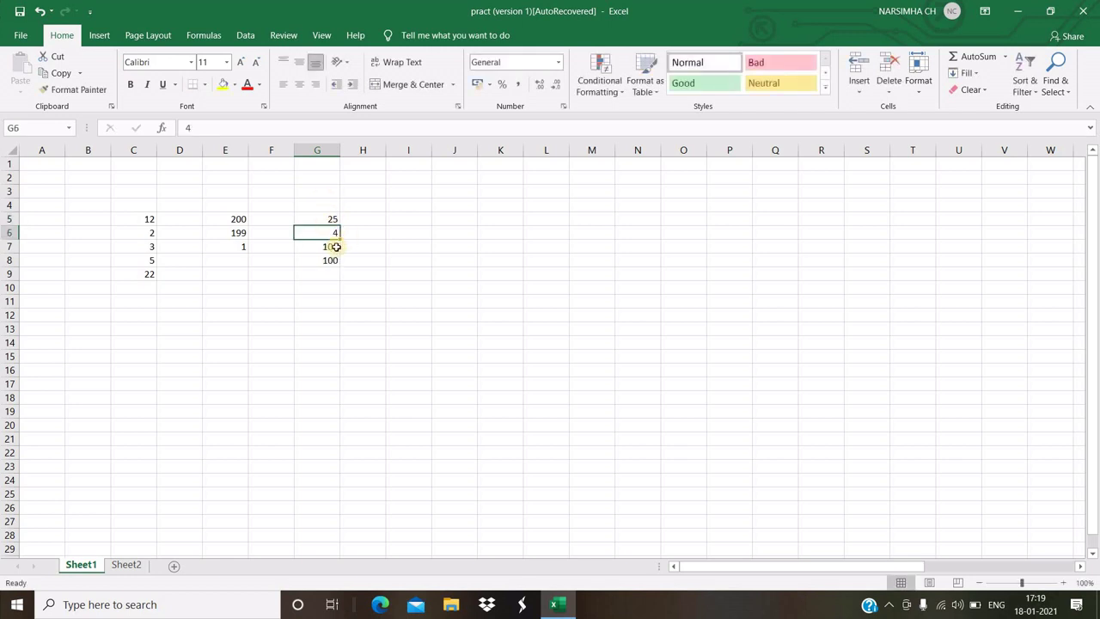
{"action": "left_click", "coordinate": [335, 246]}
- Select the column G values and the data block, then clear the selection
{"action": "left_click_drag", "start_coordinate": [334, 217], "coordinate": [329, 273]}
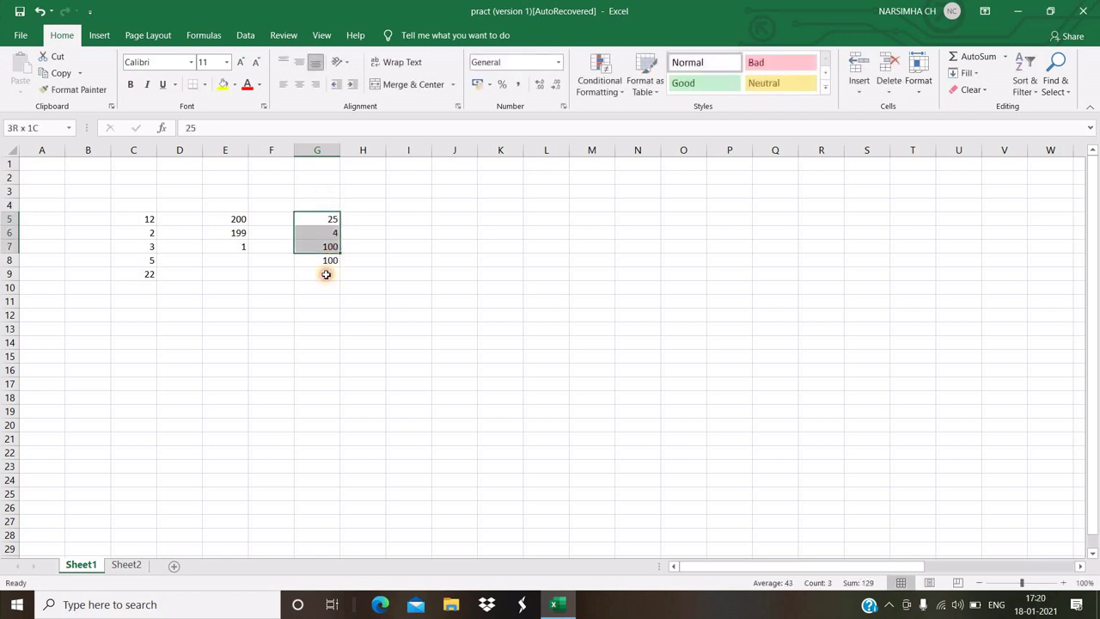
{"action": "left_click", "coordinate": [374, 237]}
{"action": "left_click_drag", "start_coordinate": [129, 218], "coordinate": [405, 291]}
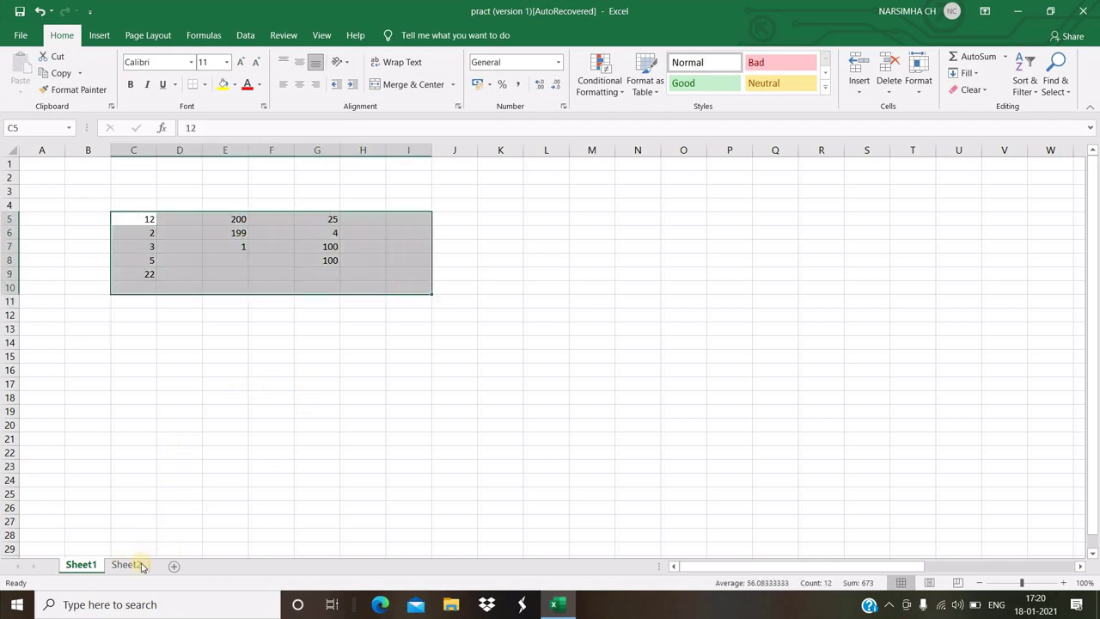
{"action": "left_click", "coordinate": [183, 552]}
- Add four new worksheets, then delete Sheet6, keeping Sheet3 through Sheet5
{"action": "left_click", "coordinate": [174, 574]}
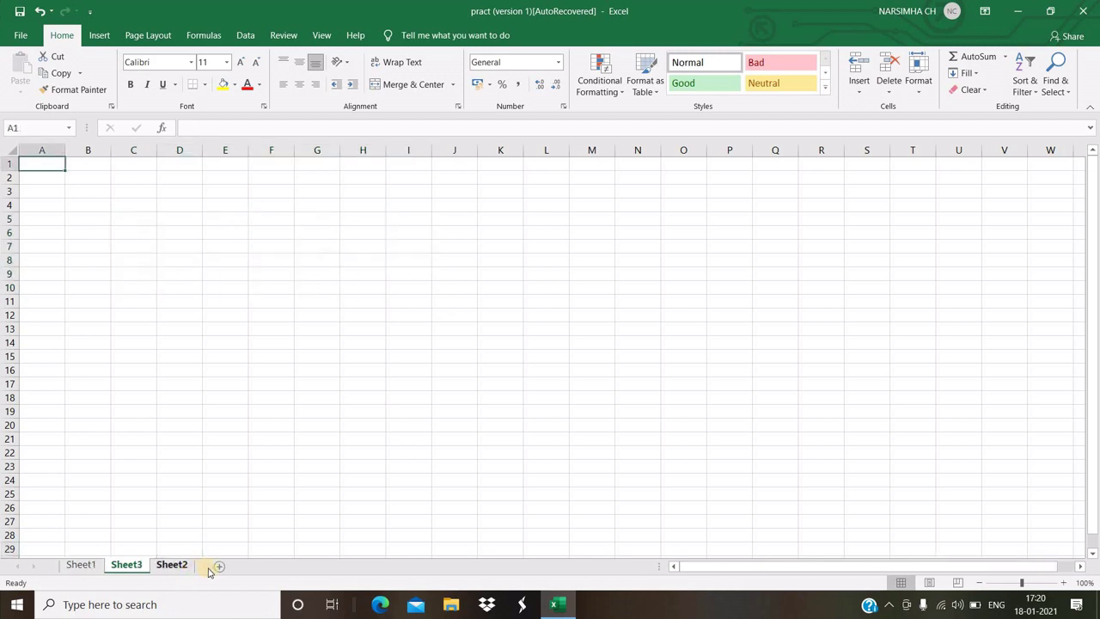
{"action": "left_click", "coordinate": [221, 566]}
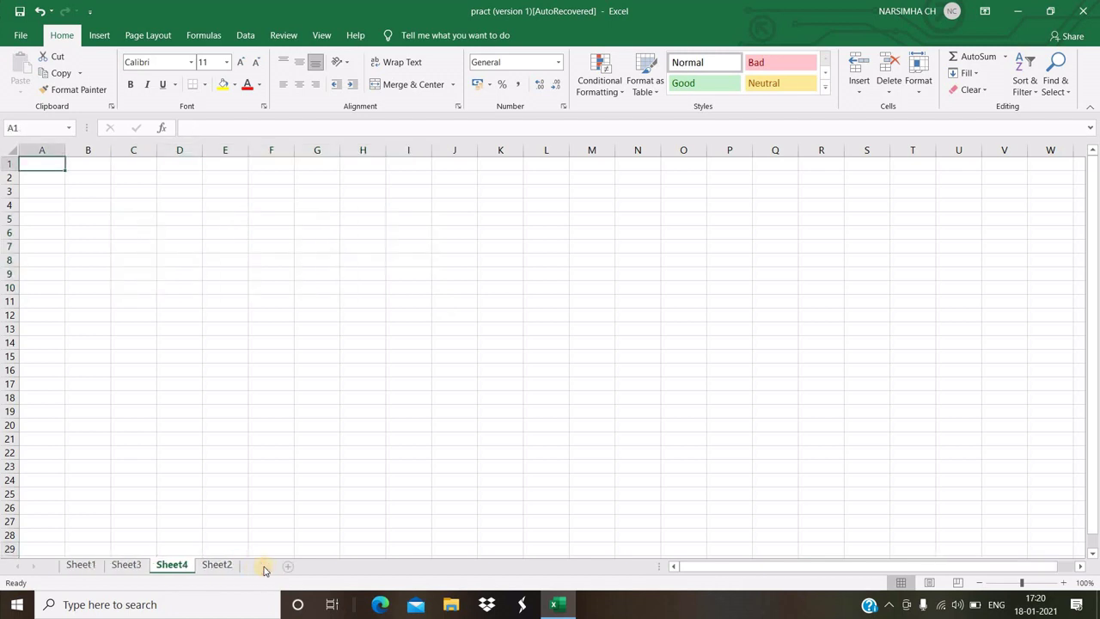
{"action": "left_click", "coordinate": [269, 567]}
{"action": "left_click", "coordinate": [308, 566]}
{"action": "right_click", "coordinate": [275, 568]}
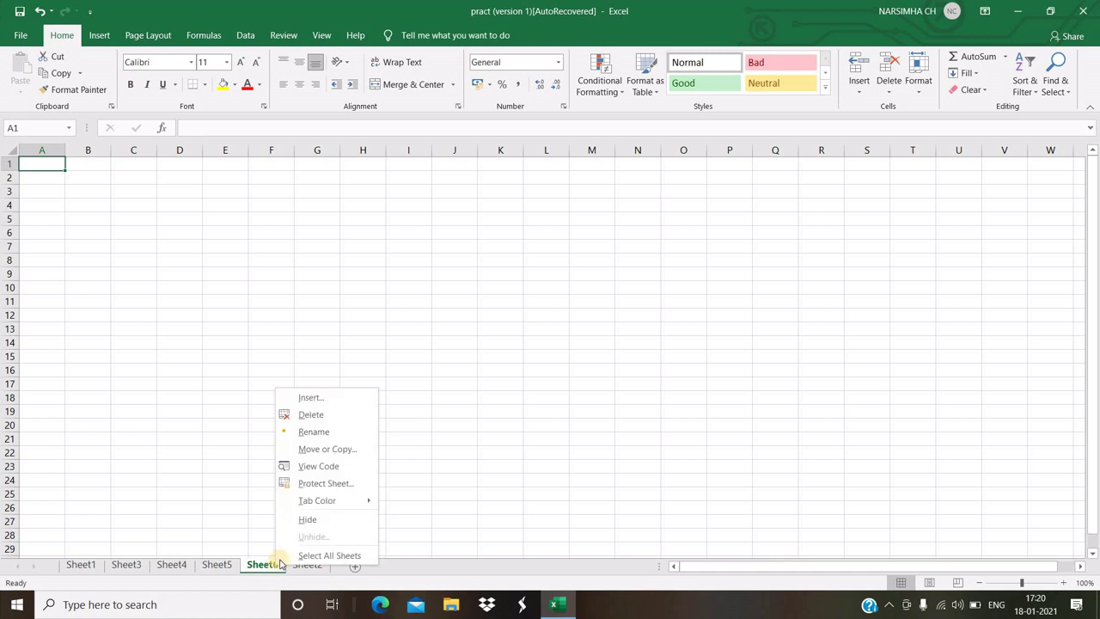
{"action": "left_click", "coordinate": [318, 413]}
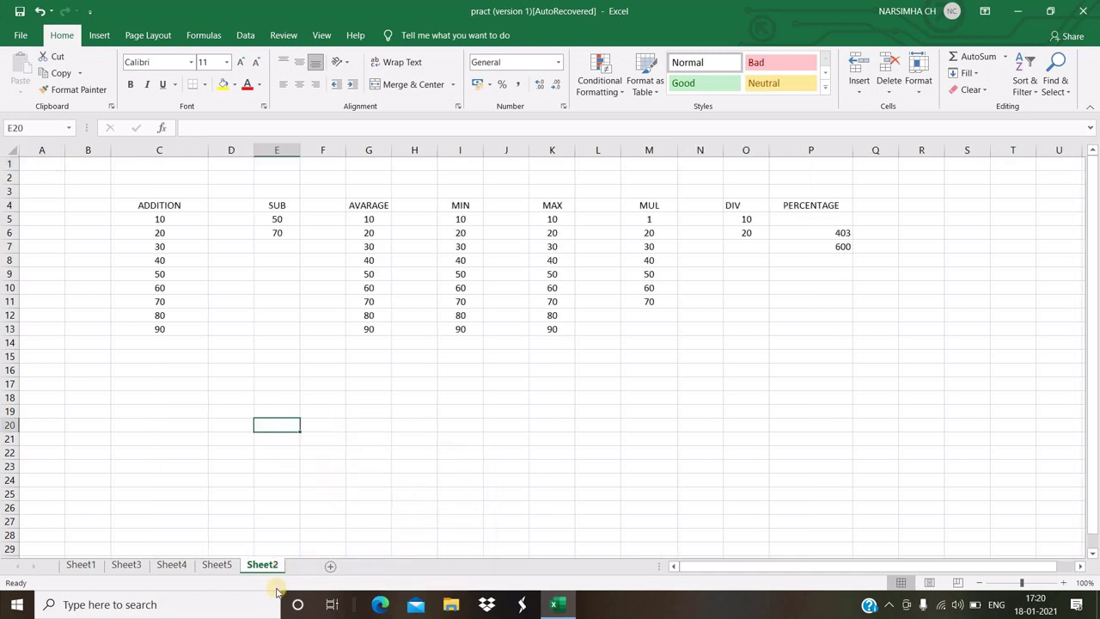
- Browse Sheets 3, 1 and 4, then center-align Sheet2's whole operations table
{"action": "left_click", "coordinate": [126, 570]}
{"action": "left_click", "coordinate": [96, 560]}
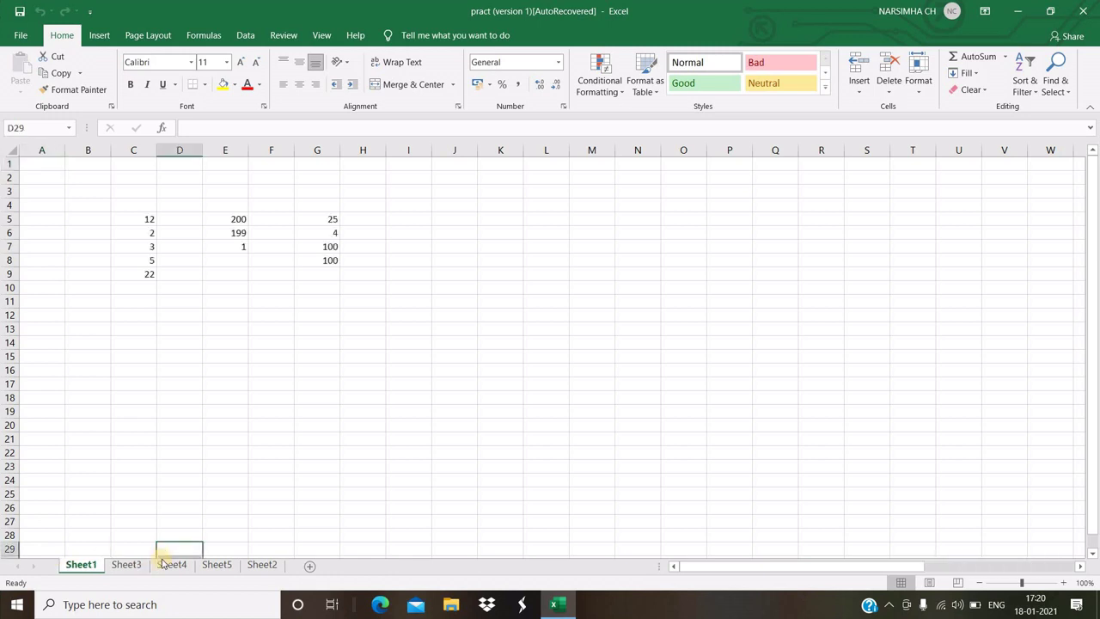
{"action": "left_click", "coordinate": [172, 564]}
{"action": "left_click", "coordinate": [256, 560]}
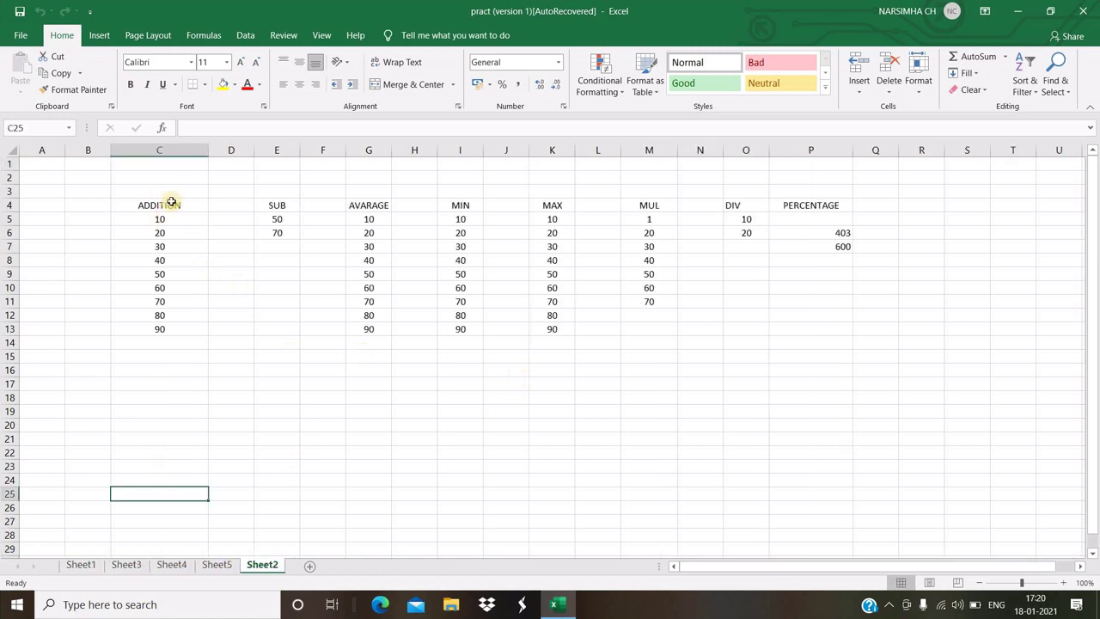
{"action": "left_click_drag", "start_coordinate": [127, 189], "coordinate": [838, 344]}
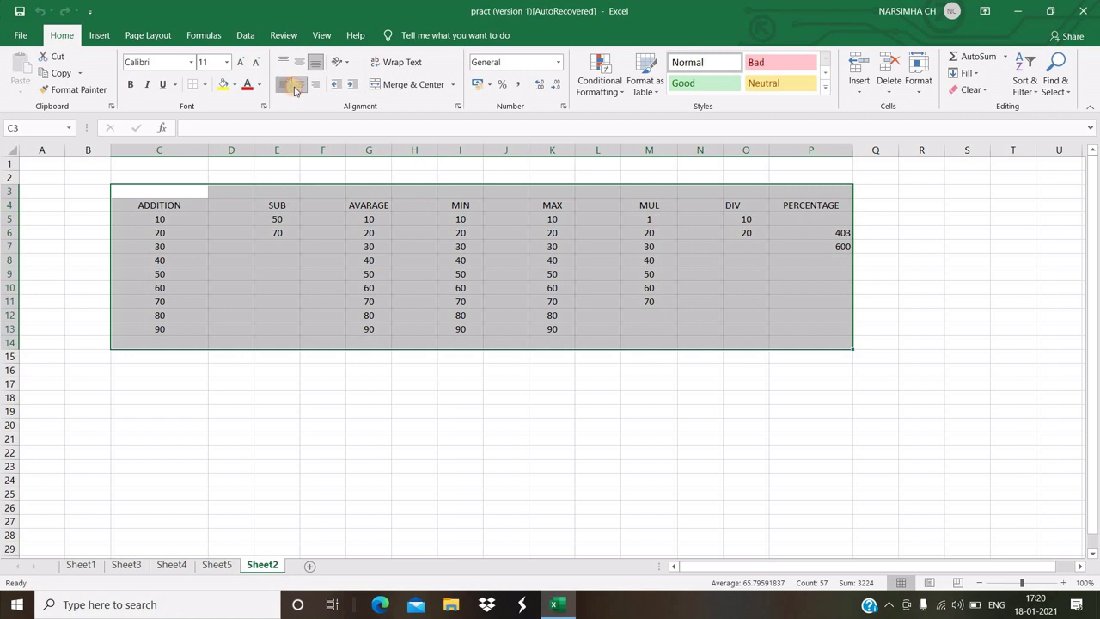
{"action": "left_click", "coordinate": [285, 85]}
{"action": "left_click", "coordinate": [294, 86]}
{"action": "left_click", "coordinate": [288, 86]}
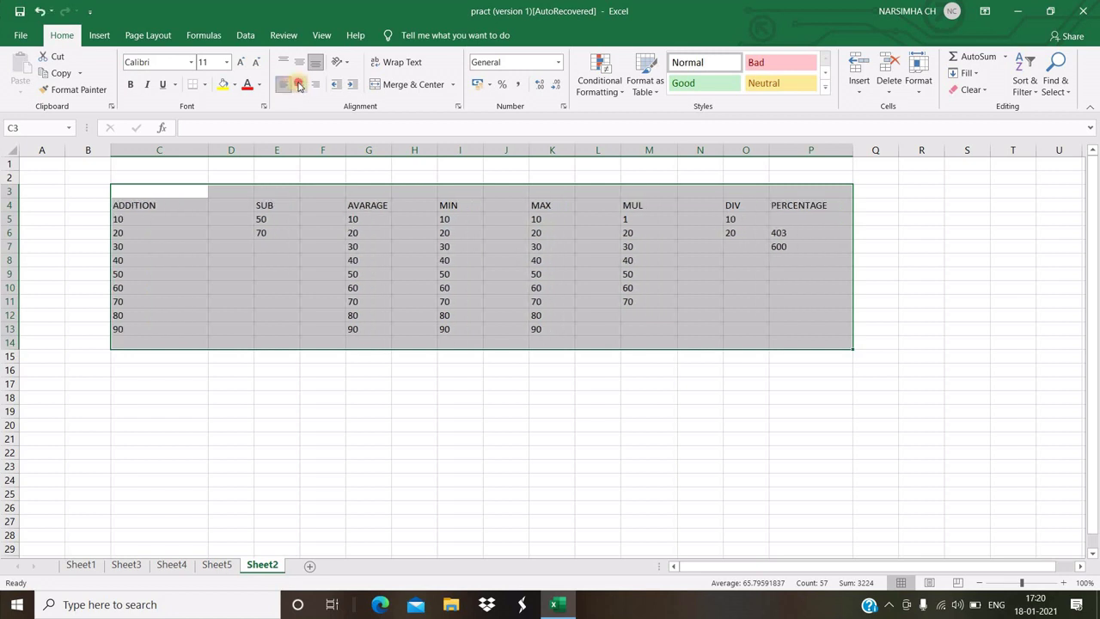
{"action": "left_click", "coordinate": [299, 86]}
{"action": "left_click", "coordinate": [309, 89]}
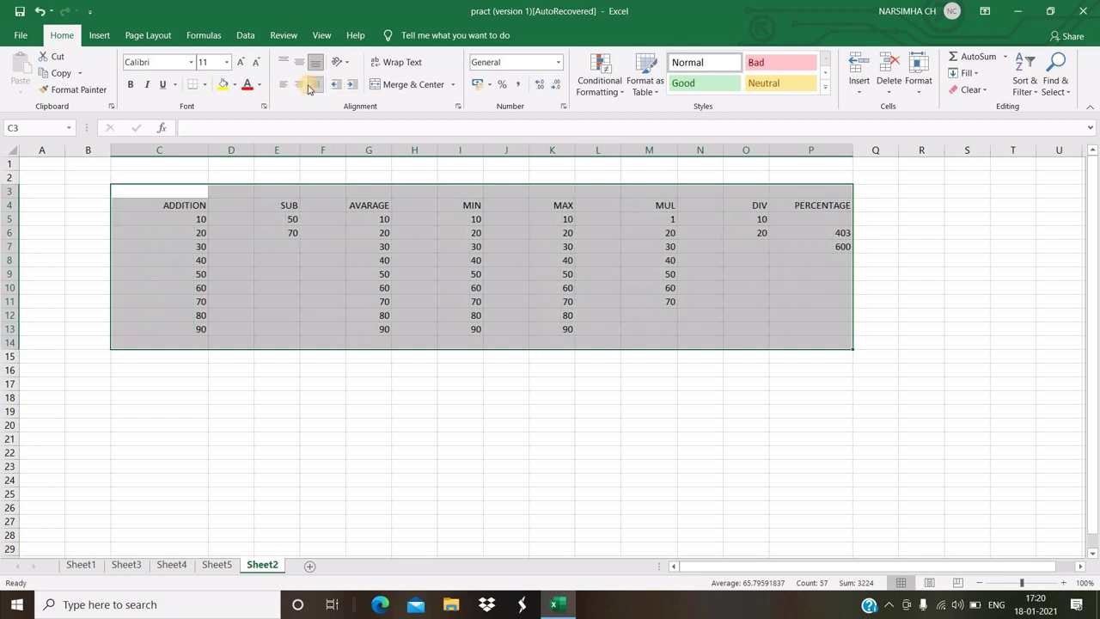
{"action": "left_click", "coordinate": [301, 87]}
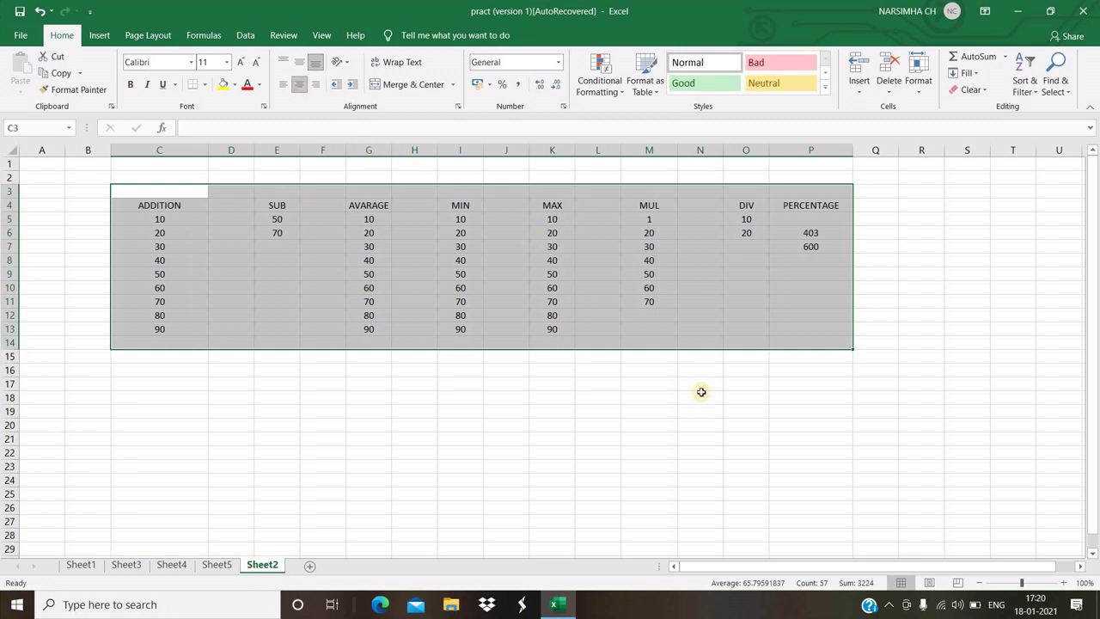
{"action": "left_click", "coordinate": [396, 400]}
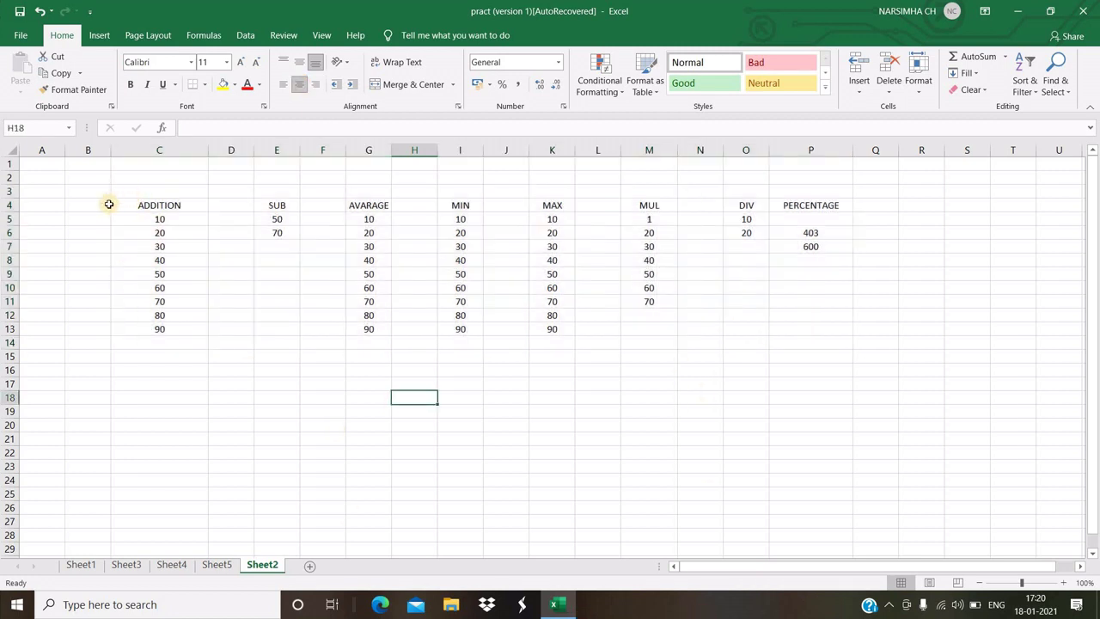
- Fill header row B4:P4 with yellow, then move to cell C15 below the ADDITION values
{"action": "left_click_drag", "start_coordinate": [109, 203], "coordinate": [815, 205]}
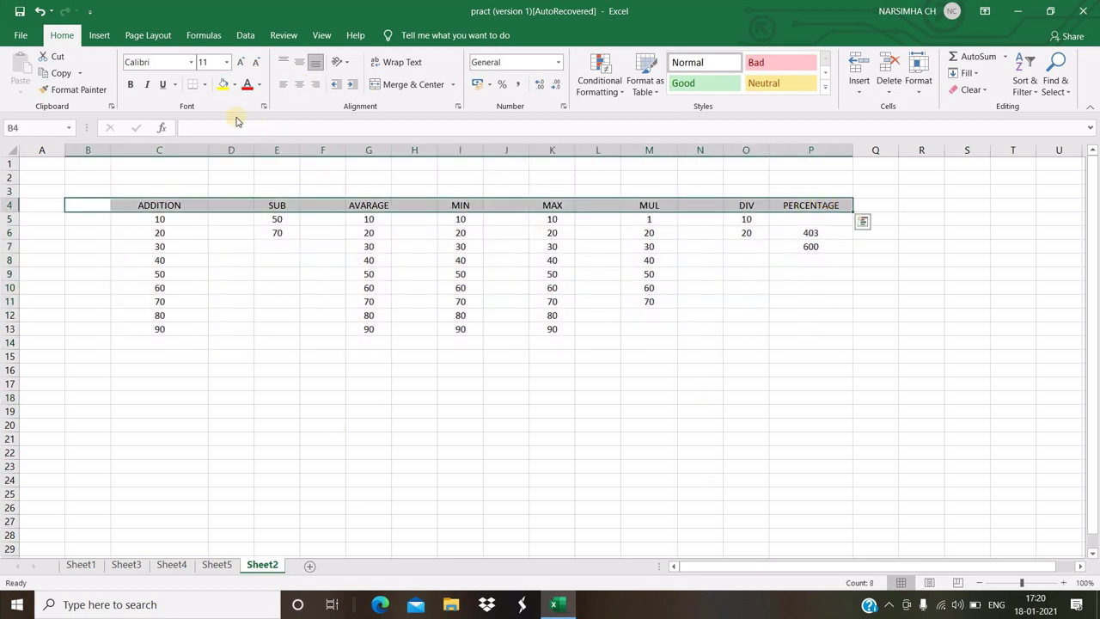
{"action": "left_click", "coordinate": [222, 83]}
{"action": "left_click", "coordinate": [193, 356]}
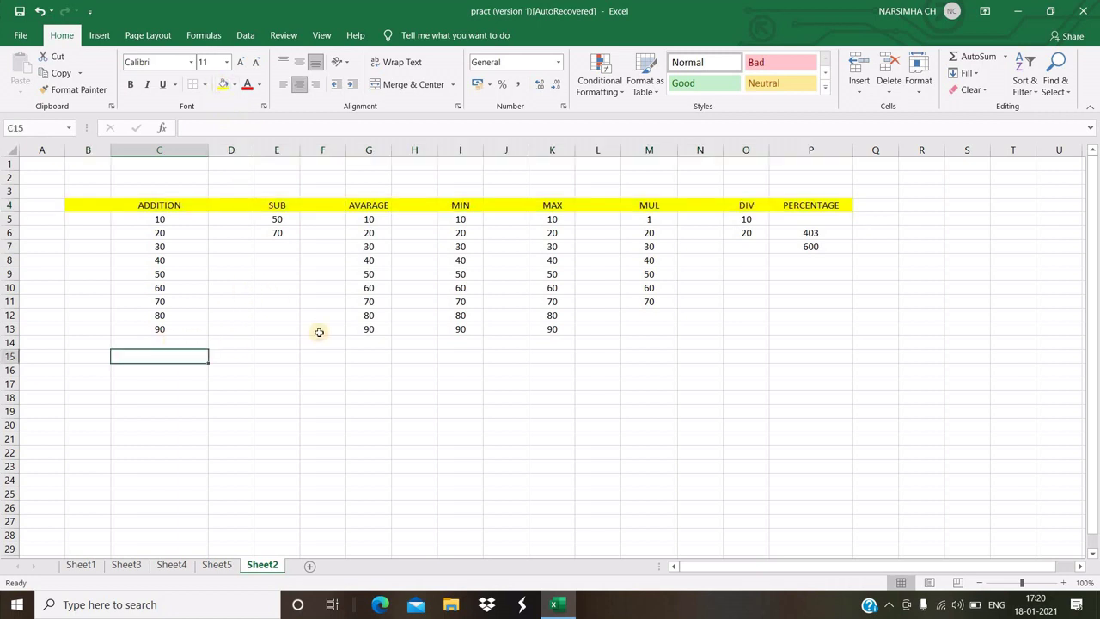
{"action": "left_click", "coordinate": [378, 371]}
{"action": "left_click", "coordinate": [874, 272]}
{"action": "left_click", "coordinate": [700, 246]}
{"action": "left_click", "coordinate": [221, 319]}
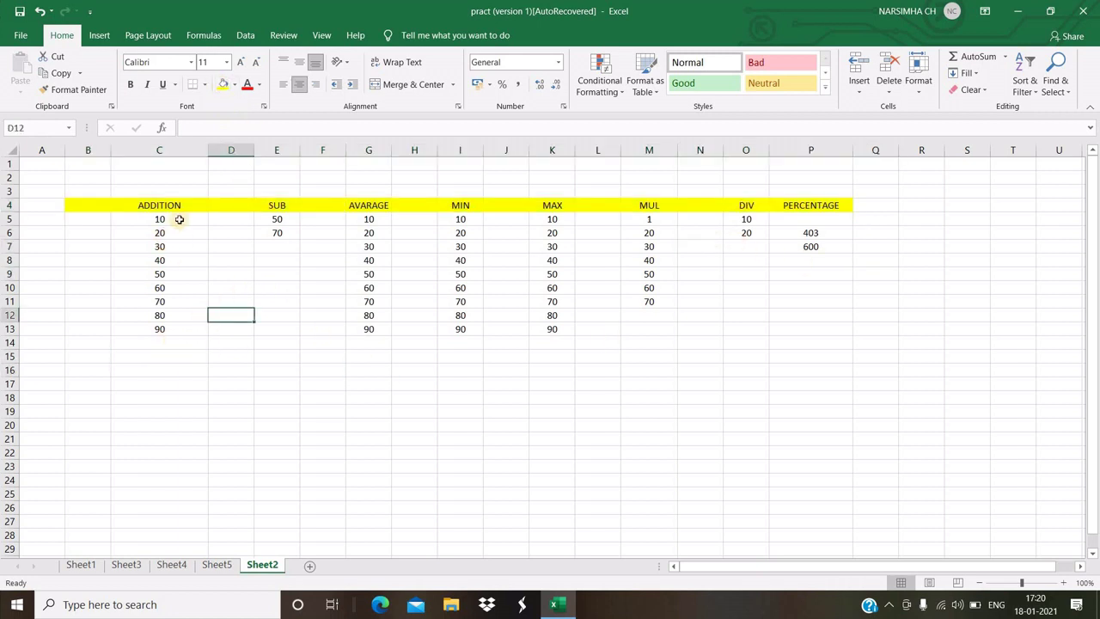
{"action": "left_click", "coordinate": [148, 350]}
{"action": "type", "text": "="}
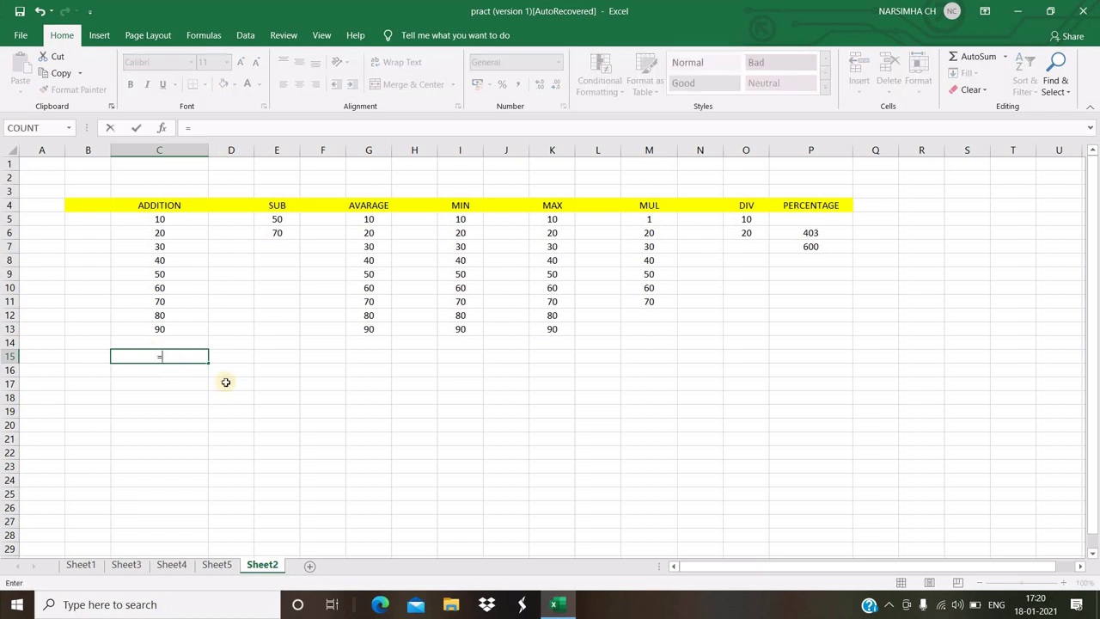
- Enter a first SUM formula in C15 starting at C5
{"action": "type", "text": "SU"}
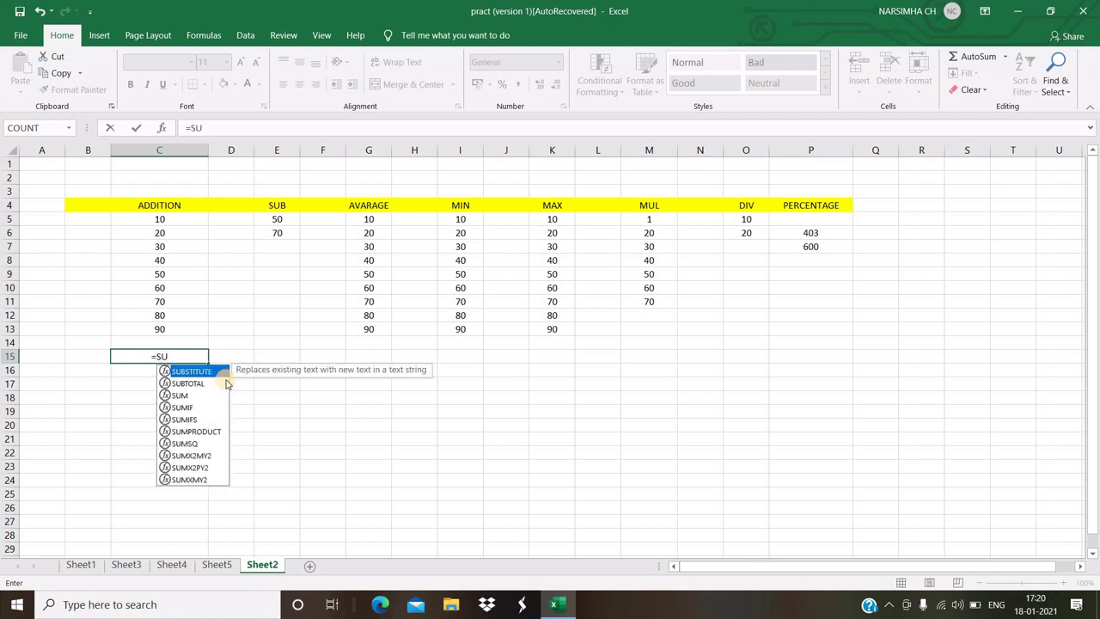
{"action": "type", "text": "M"}
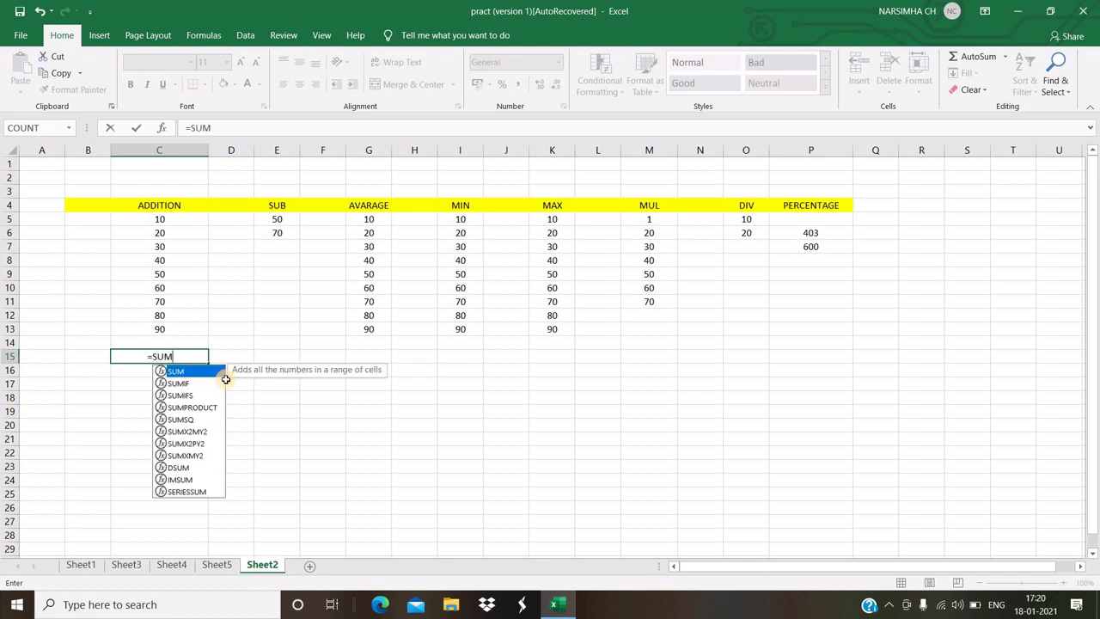
{"action": "type", "text": "("}
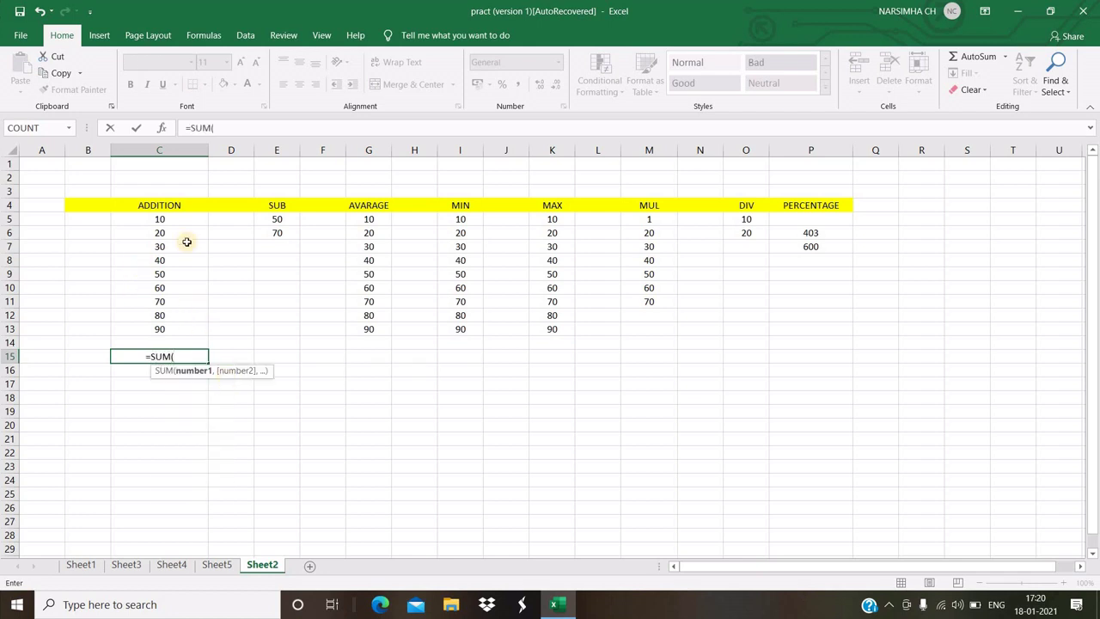
{"action": "left_click", "coordinate": [171, 220]}
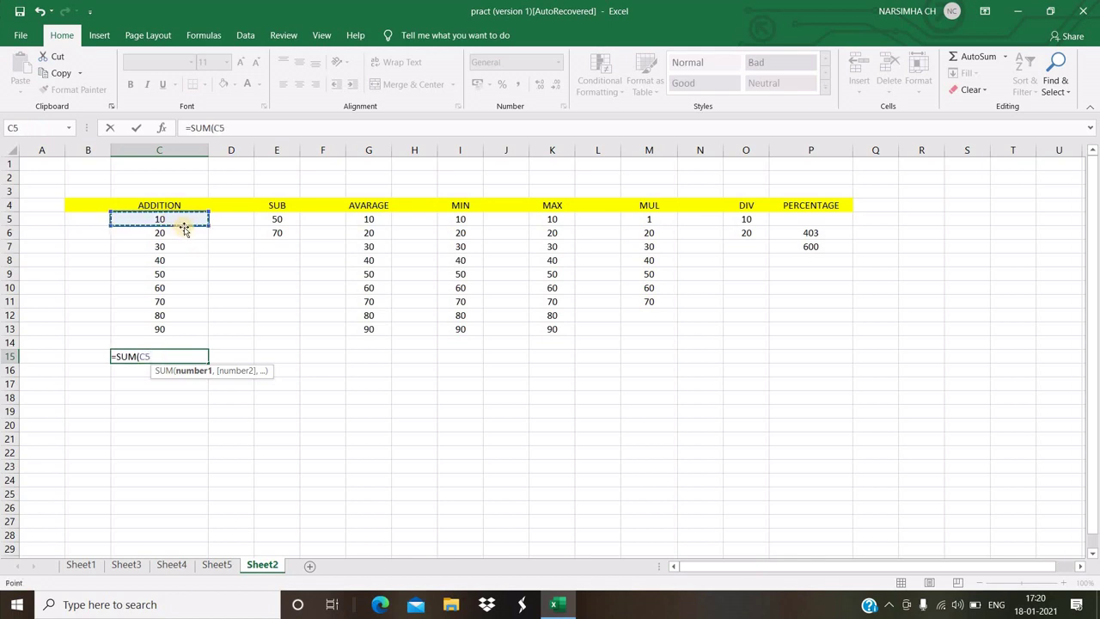
{"action": "key", "text": "F8"}
{"action": "key", "text": "F8"}
{"action": "key", "text": "Down"}
{"action": "key", "text": "Down"}
{"action": "key", "text": "Down"}
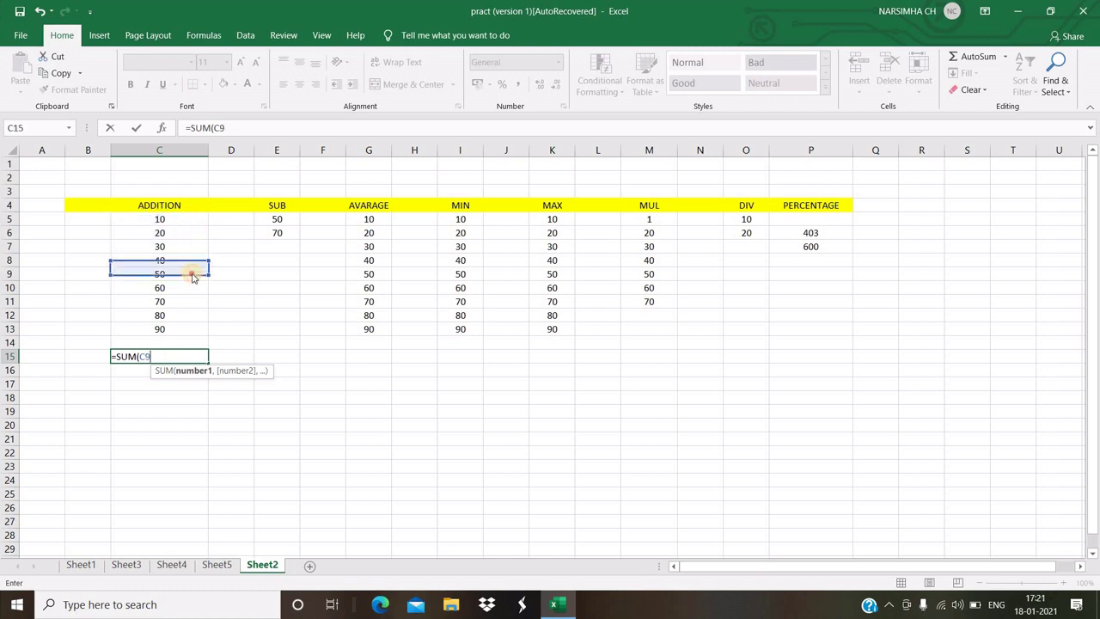
{"action": "type", "text": ")"}
{"action": "key", "text": "Return"}
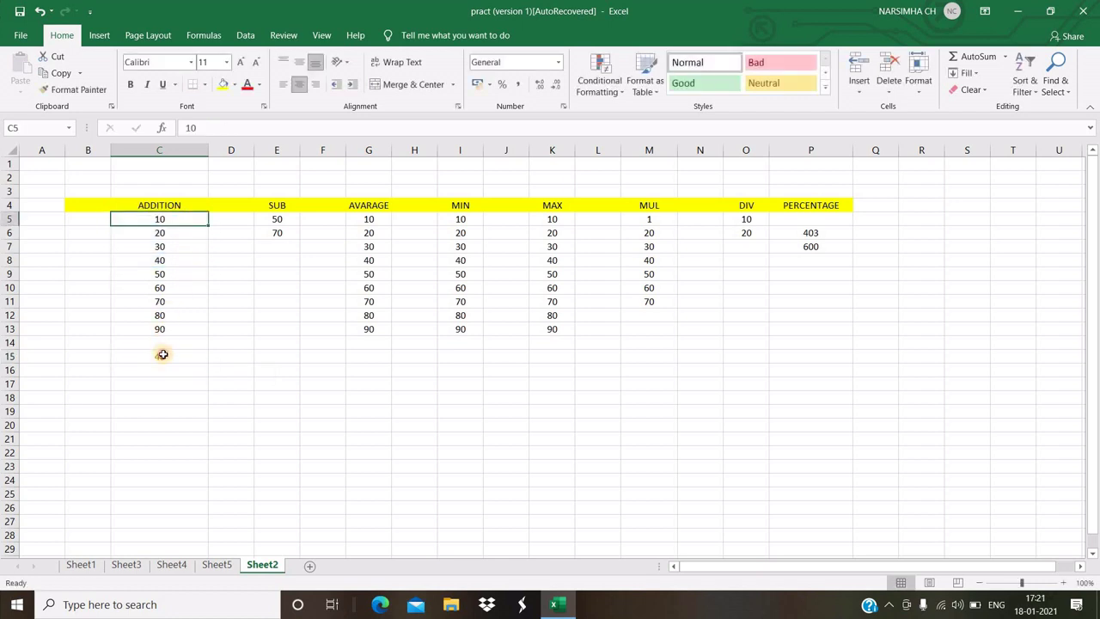
- Clear C15, re-enter =SUM(C5:C140) and dismiss the circular-reference warning
{"action": "left_click", "coordinate": [163, 356]}
{"action": "double_click", "coordinate": [163, 356]}
{"action": "key", "text": "Escape"}
{"action": "key", "text": "Delete"}
{"action": "type", "text": "="}
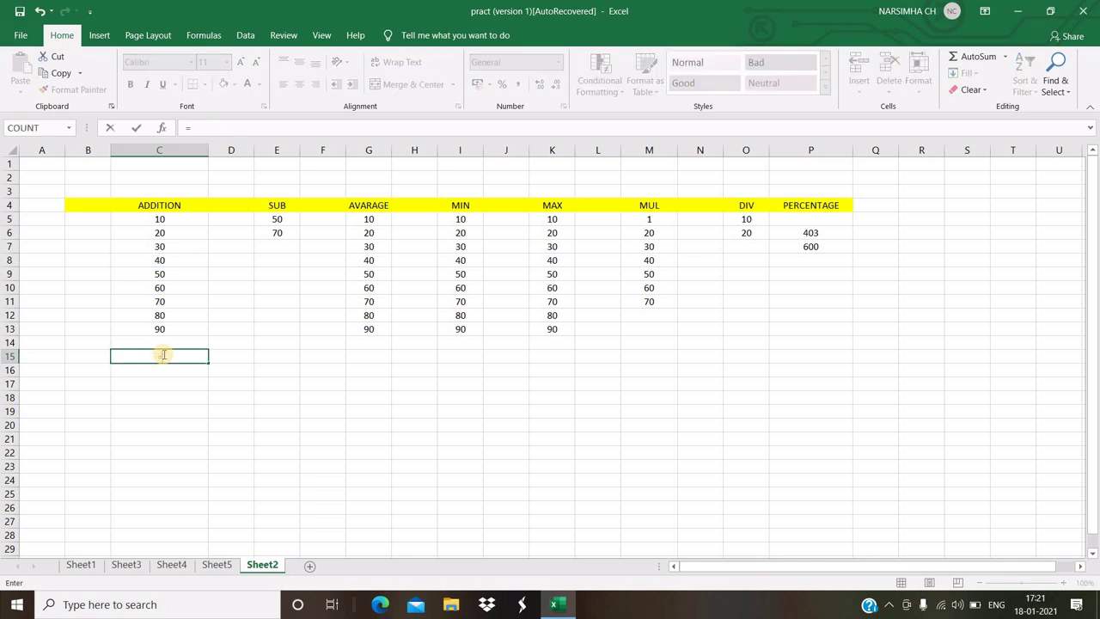
{"action": "type", "text": "SUM"}
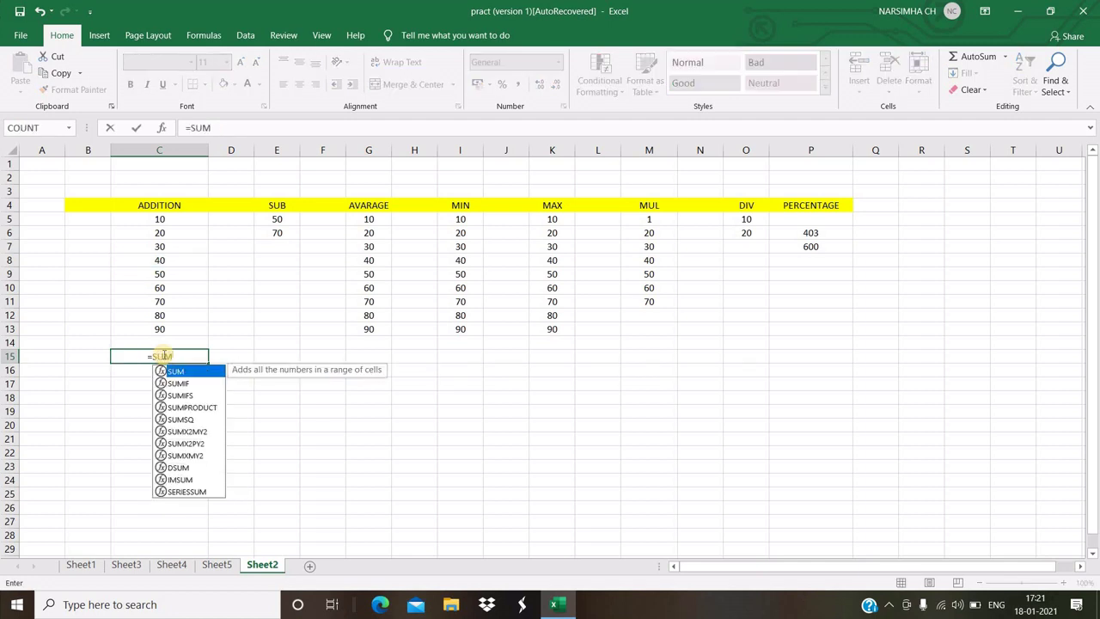
{"action": "type", "text": "("}
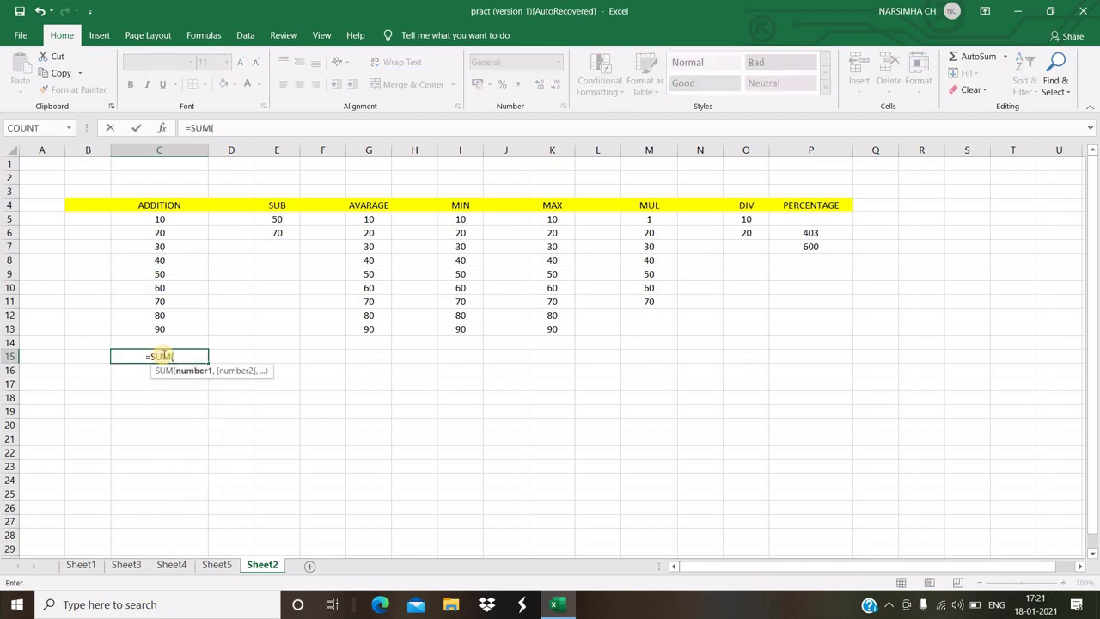
{"action": "left_click", "coordinate": [169, 219]}
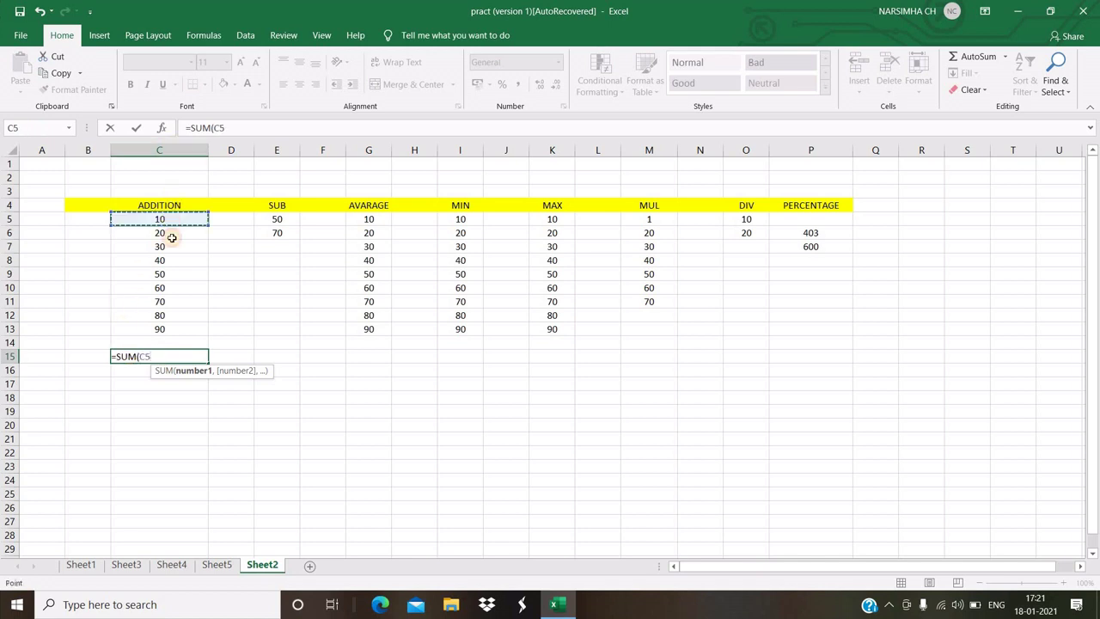
{"action": "mouse_move", "coordinate": [171, 237]}
{"action": "left_mouse_down"}
{"action": "mouse_move", "coordinate": [175, 341]}
{"action": "mouse_move", "coordinate": [168, 331]}
{"action": "left_mouse_up"}
{"action": "type", "text": ":C140"}
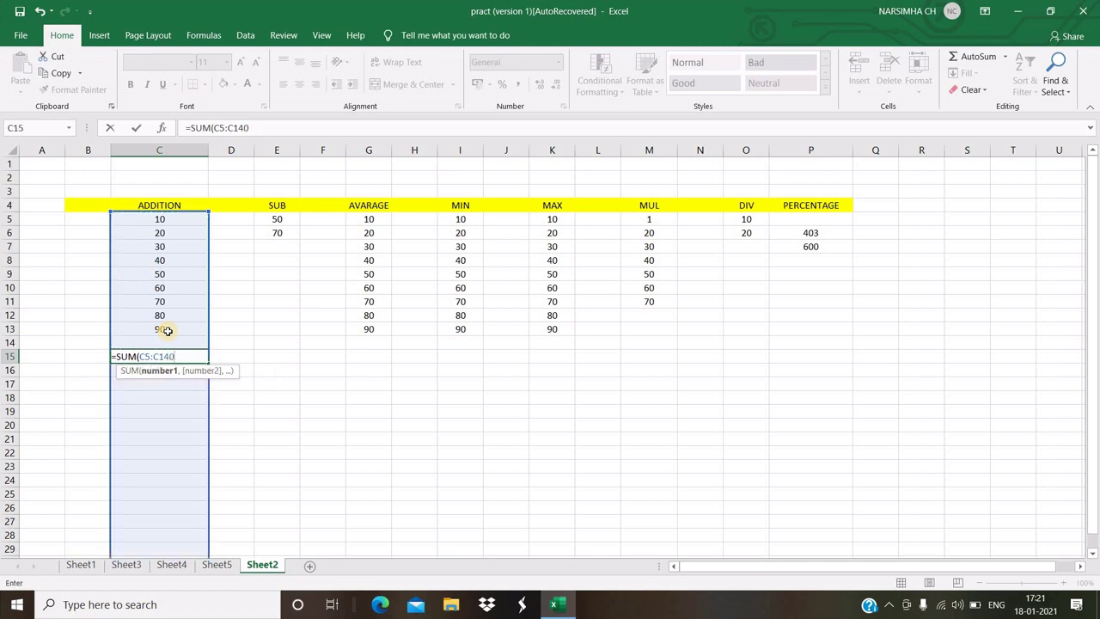
{"action": "type", "text": ")"}
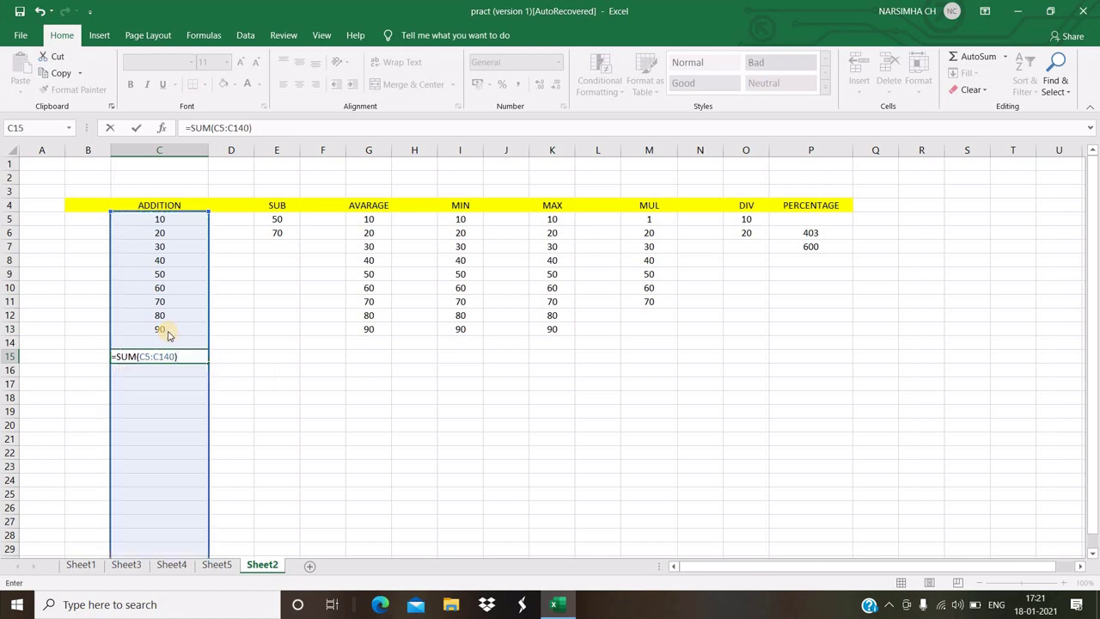
{"action": "key", "text": "Return"}
{"action": "left_click", "coordinate": [531, 347]}
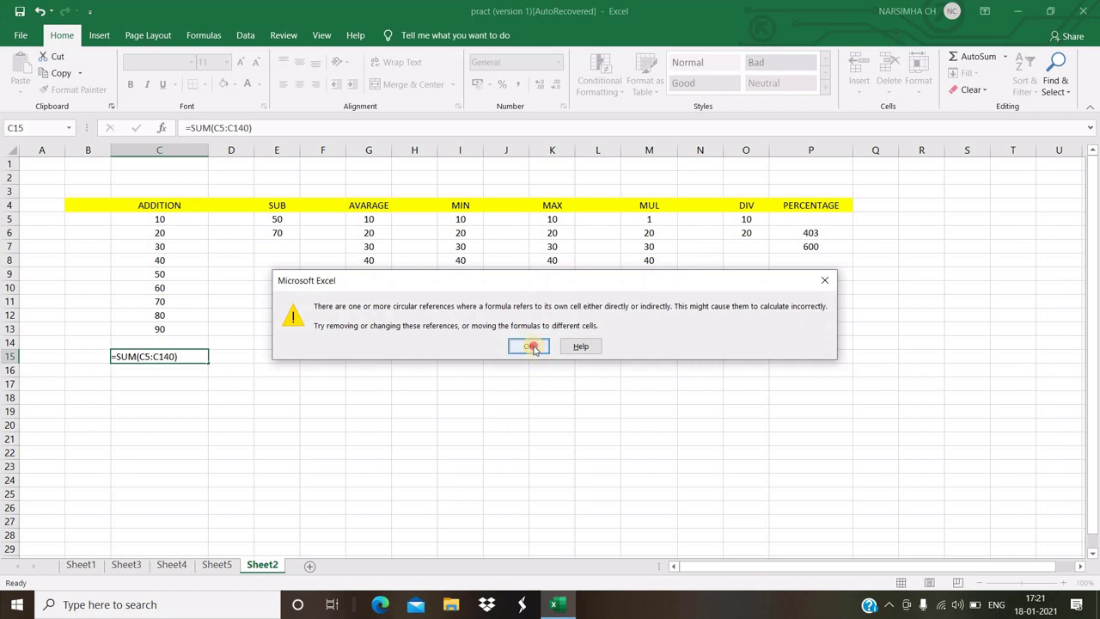
{"action": "left_click", "coordinate": [163, 354]}
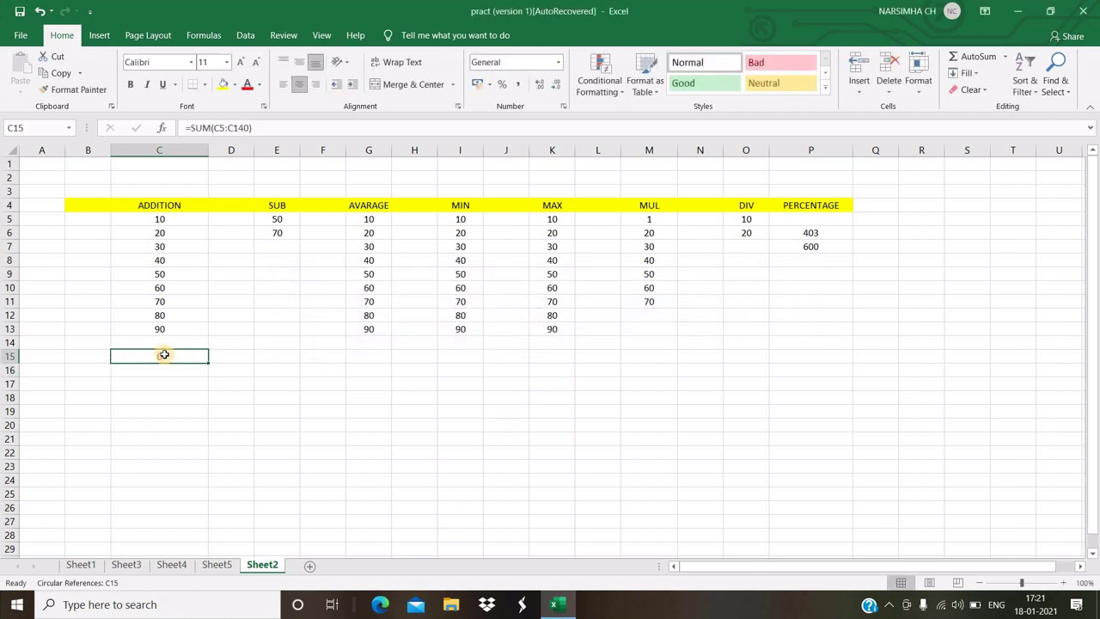
- Rewrite C15's formula as a SUM over C11:C19, which displays 0
{"action": "type", "text": "=SU"}
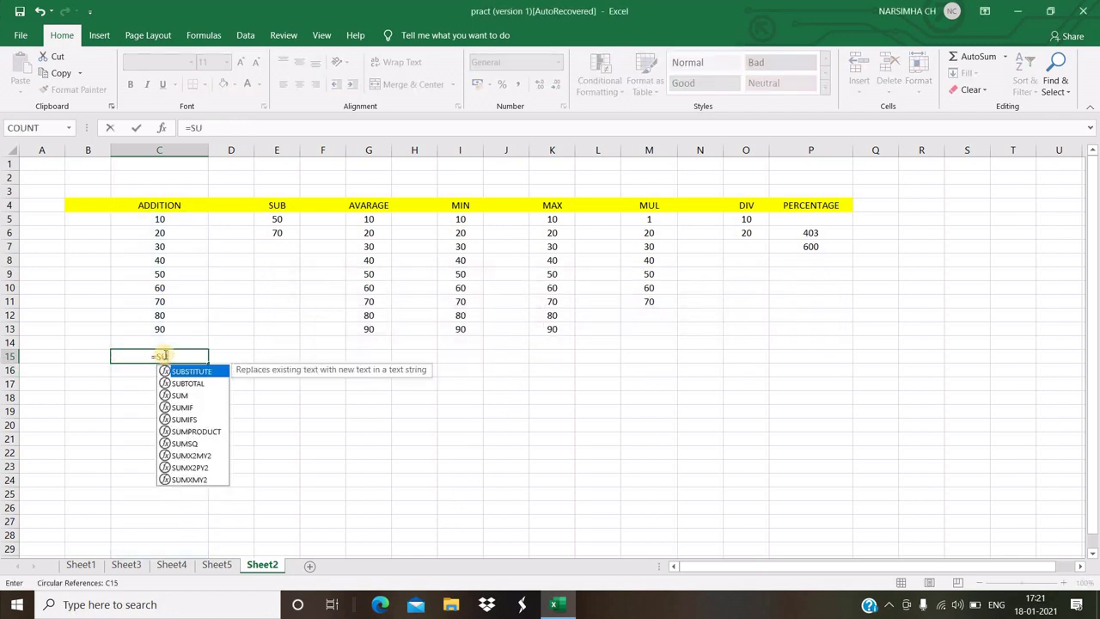
{"action": "type", "text": "M("}
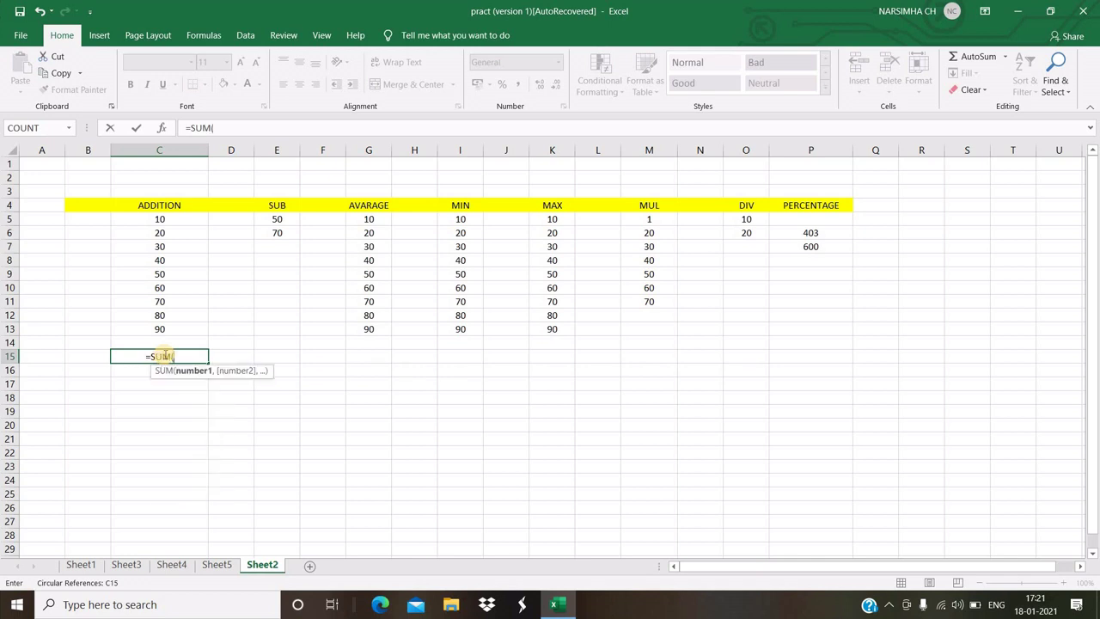
{"action": "left_click", "coordinate": [167, 221]}
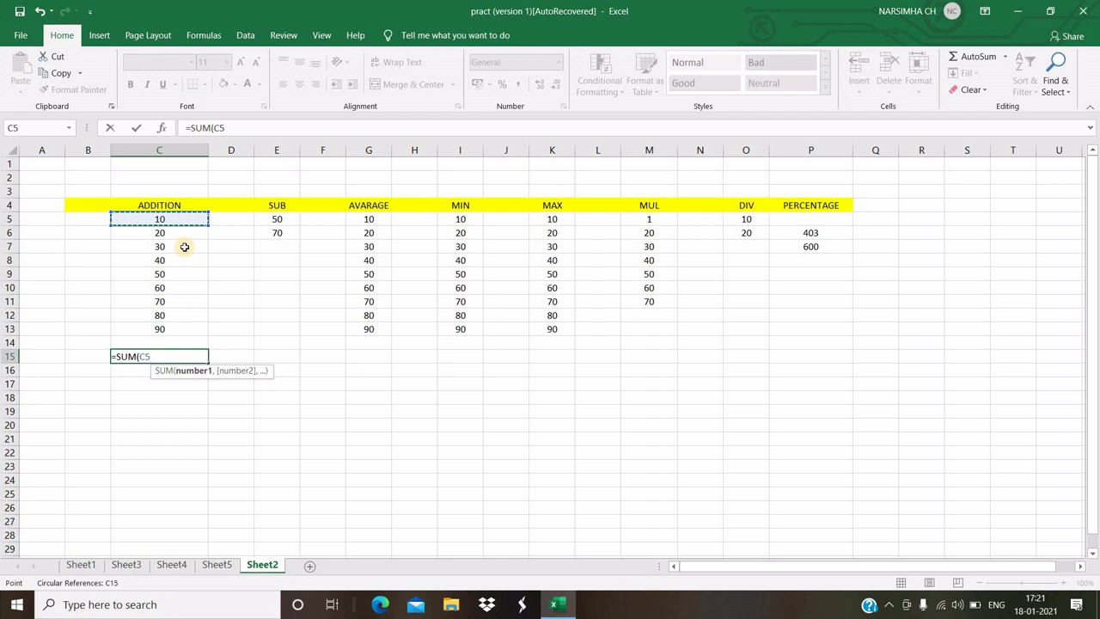
{"action": "key", "text": "F8"}
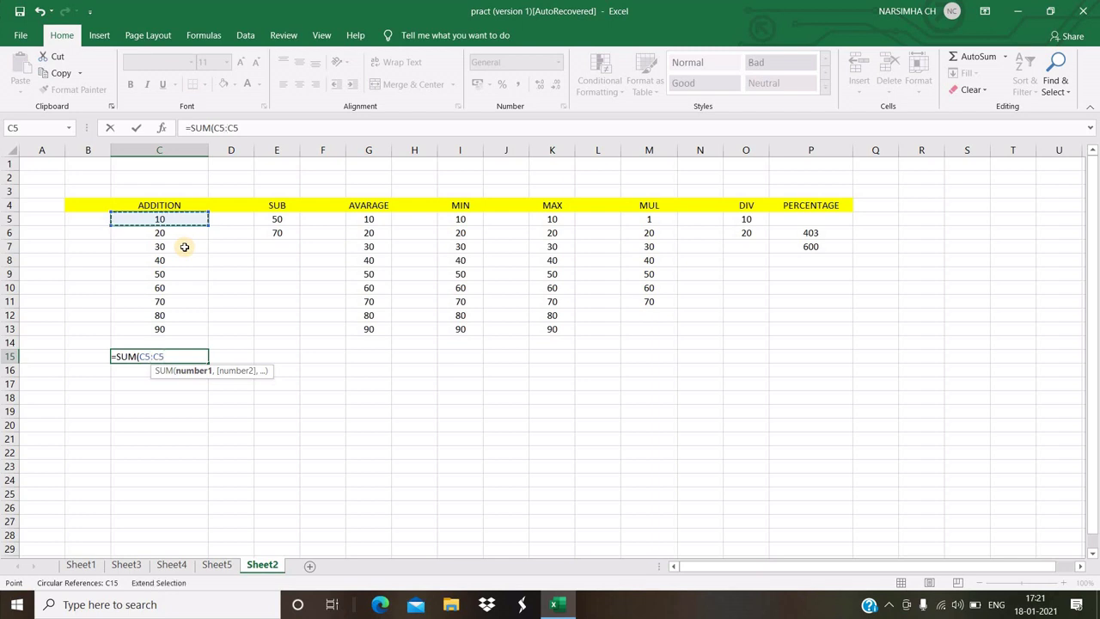
{"action": "key", "text": "BackSpace"}
{"action": "key", "text": "BackSpace"}
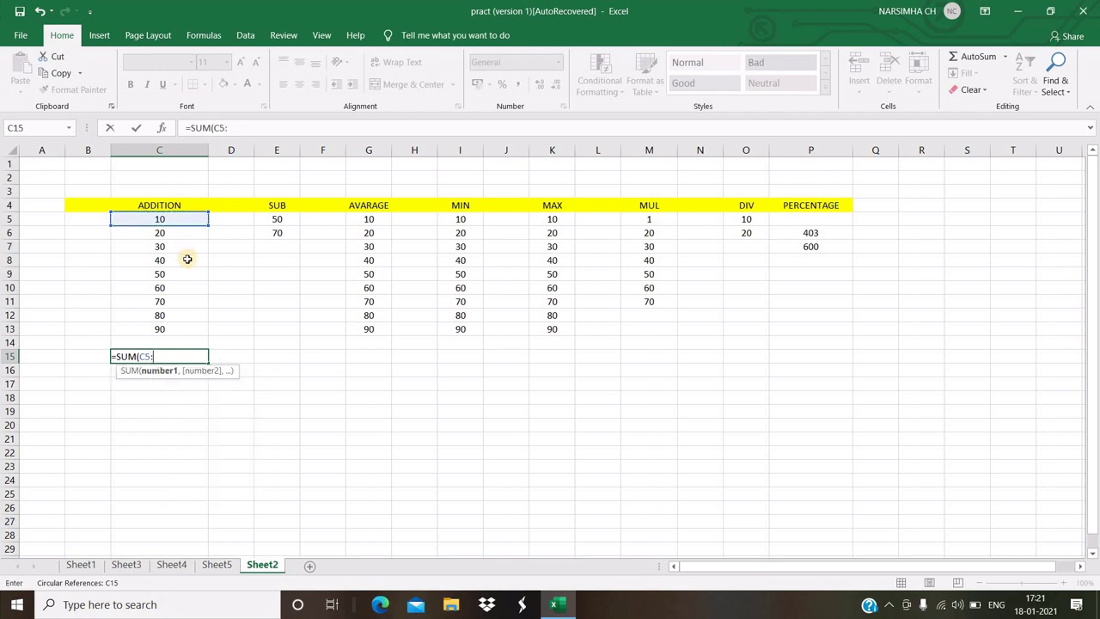
{"action": "left_click", "coordinate": [179, 218]}
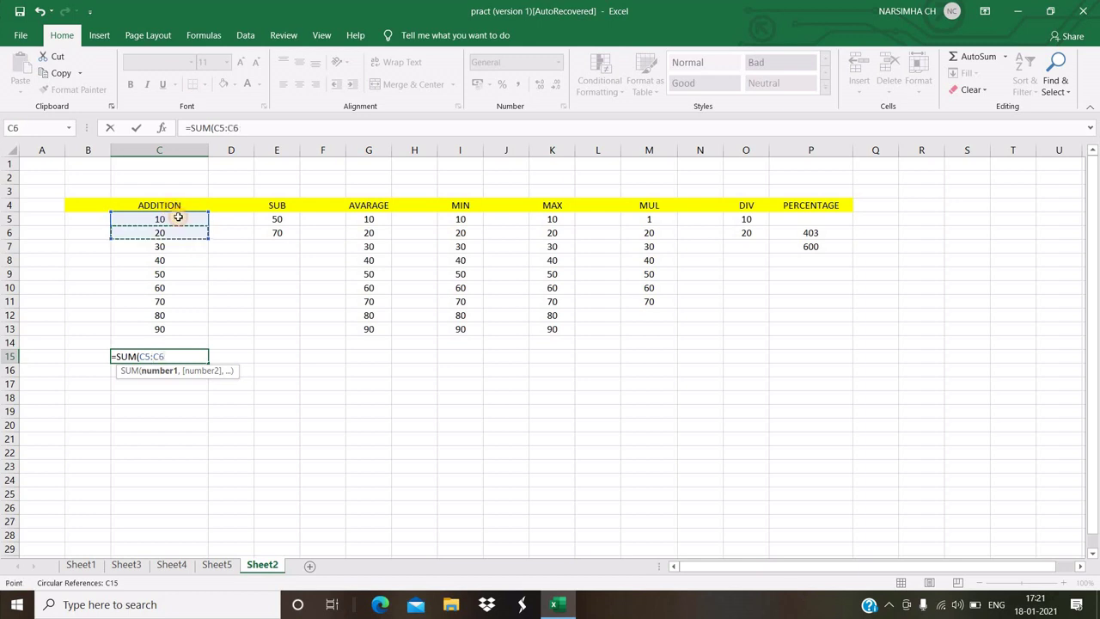
{"action": "mouse_move", "coordinate": [179, 239]}
{"action": "left_mouse_down"}
{"action": "mouse_move", "coordinate": [185, 333]}
{"action": "mouse_move", "coordinate": [232, 316]}
{"action": "mouse_move", "coordinate": [197, 213]}
{"action": "left_mouse_up"}
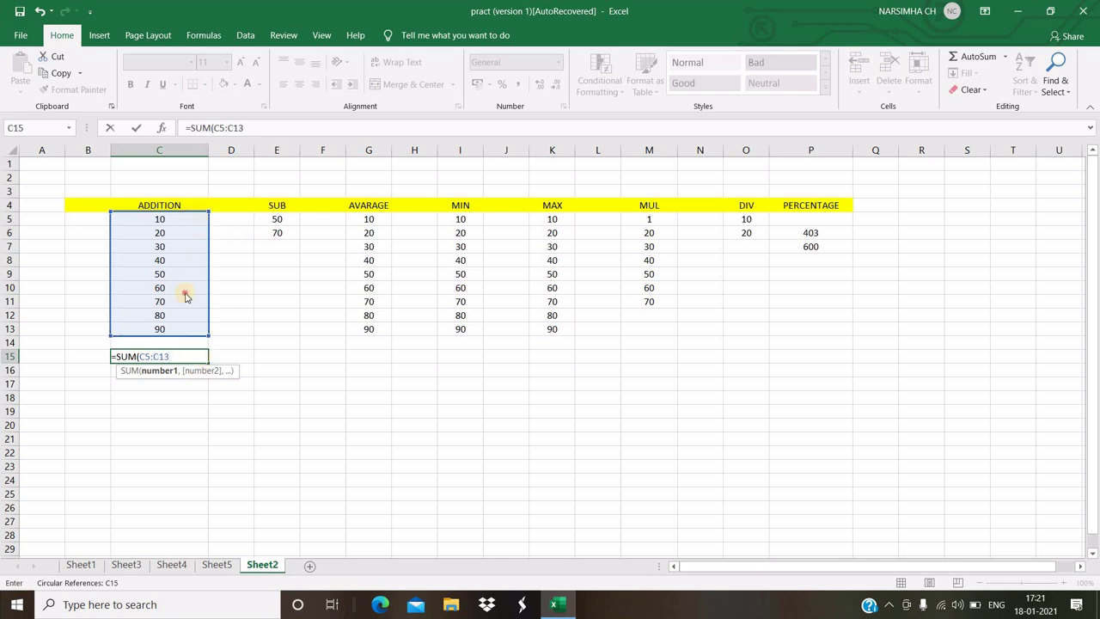
{"action": "left_click_drag", "start_coordinate": [184, 290], "coordinate": [222, 372]}
{"action": "left_click", "coordinate": [229, 387]}
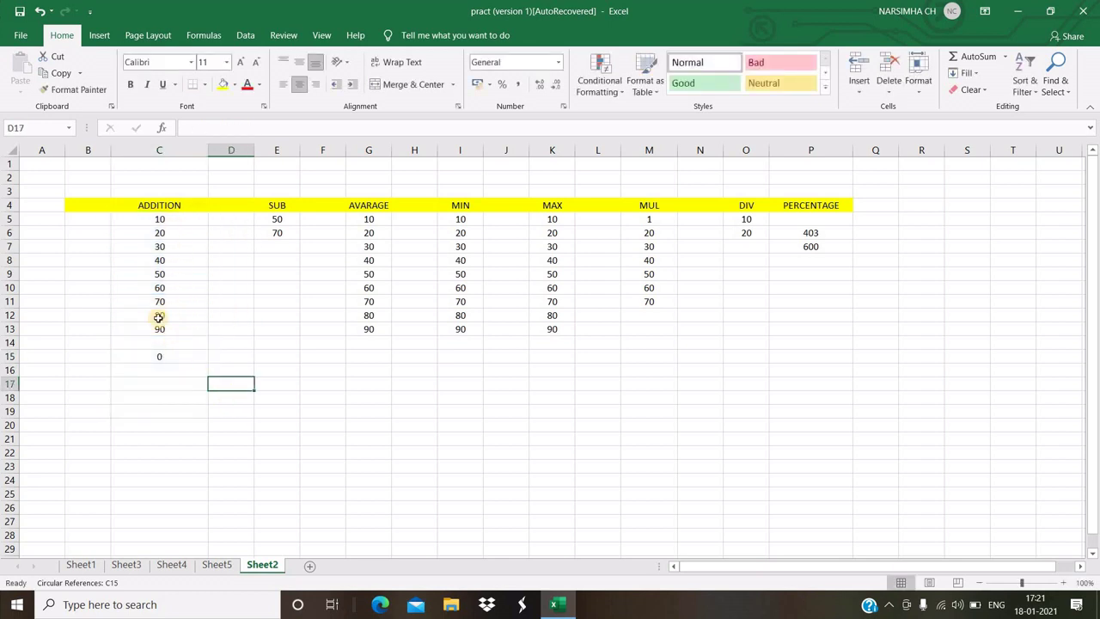
- Empty cell C15 by cancelling the edit, removing the circular reference
{"action": "left_click", "coordinate": [156, 356]}
{"action": "double_click", "coordinate": [157, 357]}
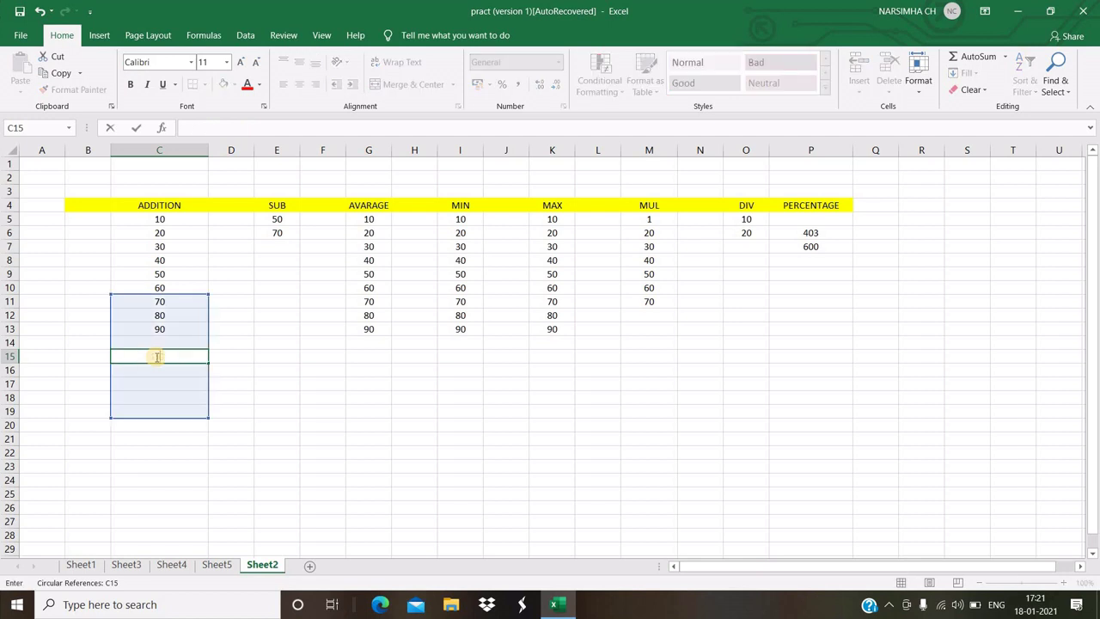
{"action": "type", "text": "SU"}
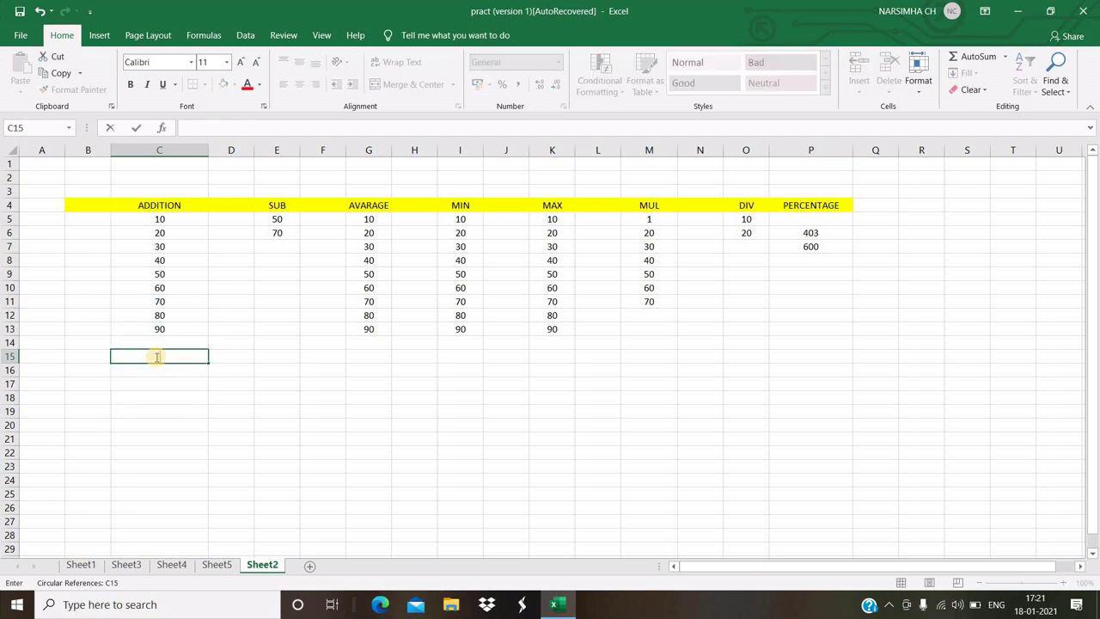
{"action": "type", "text": "="}
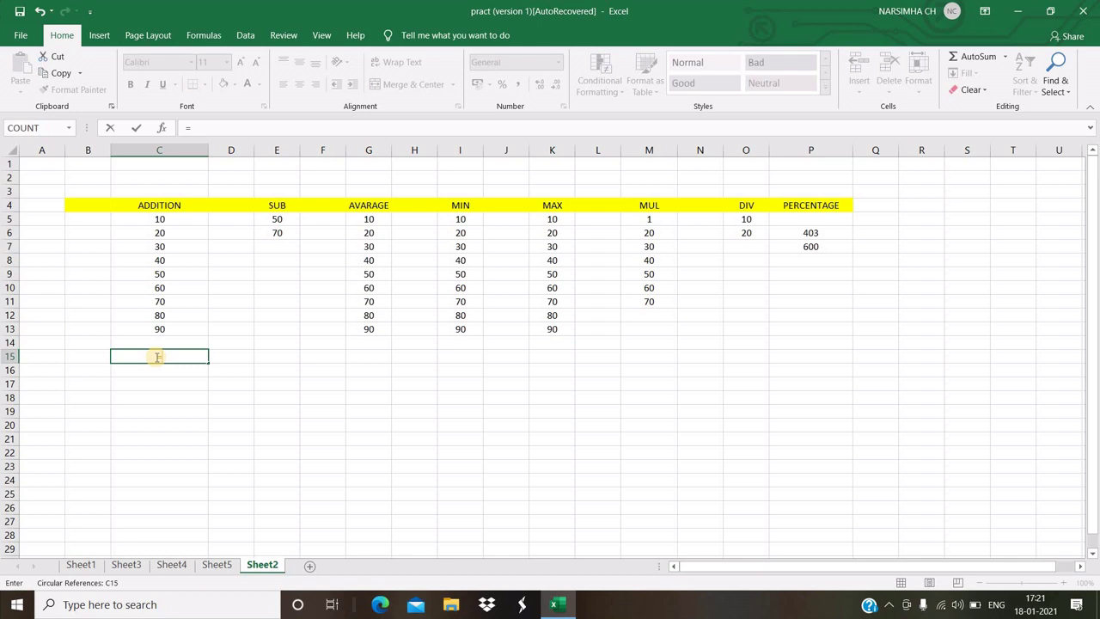
{"action": "key", "text": "Escape"}
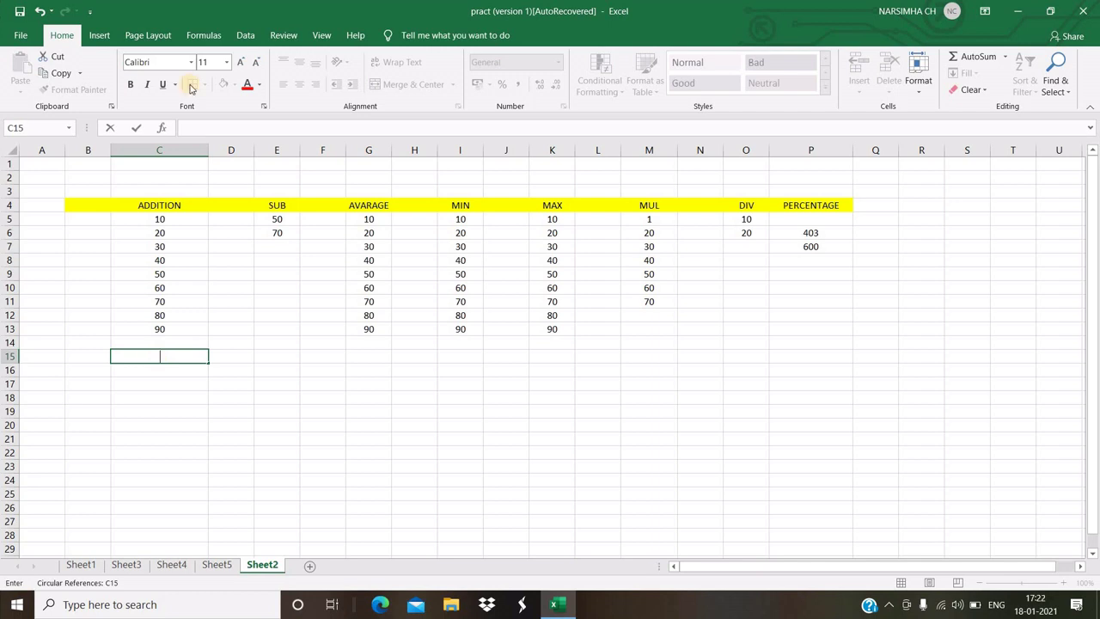
{"action": "left_click", "coordinate": [264, 566]}
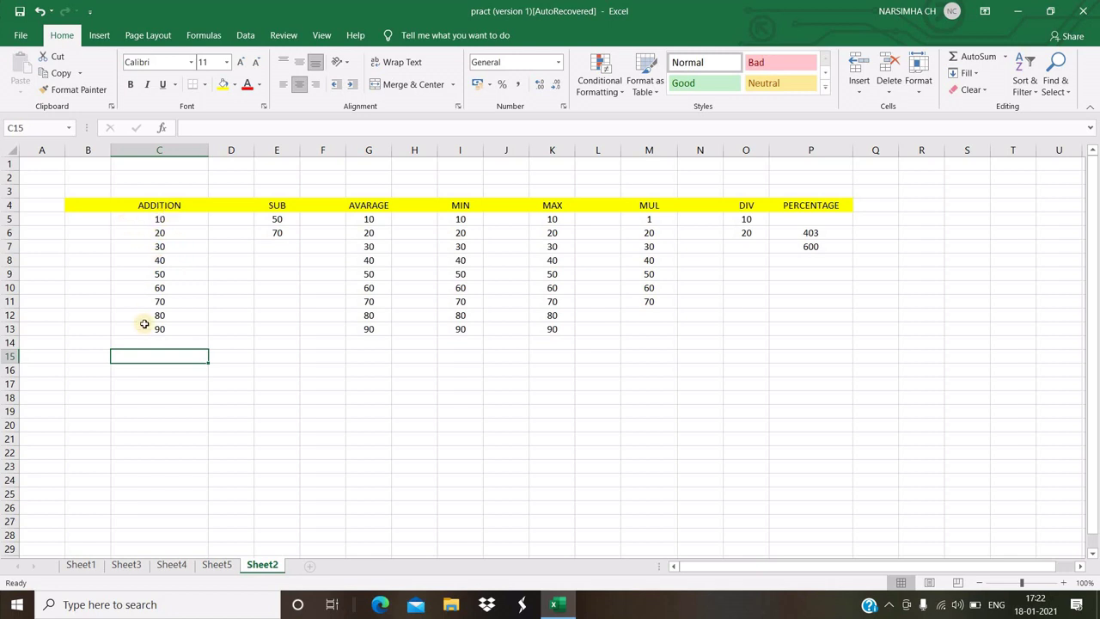
- Try a SUM formula in C15 that references single ADDITION cells
{"action": "left_click", "coordinate": [143, 356]}
{"action": "type", "text": "="}
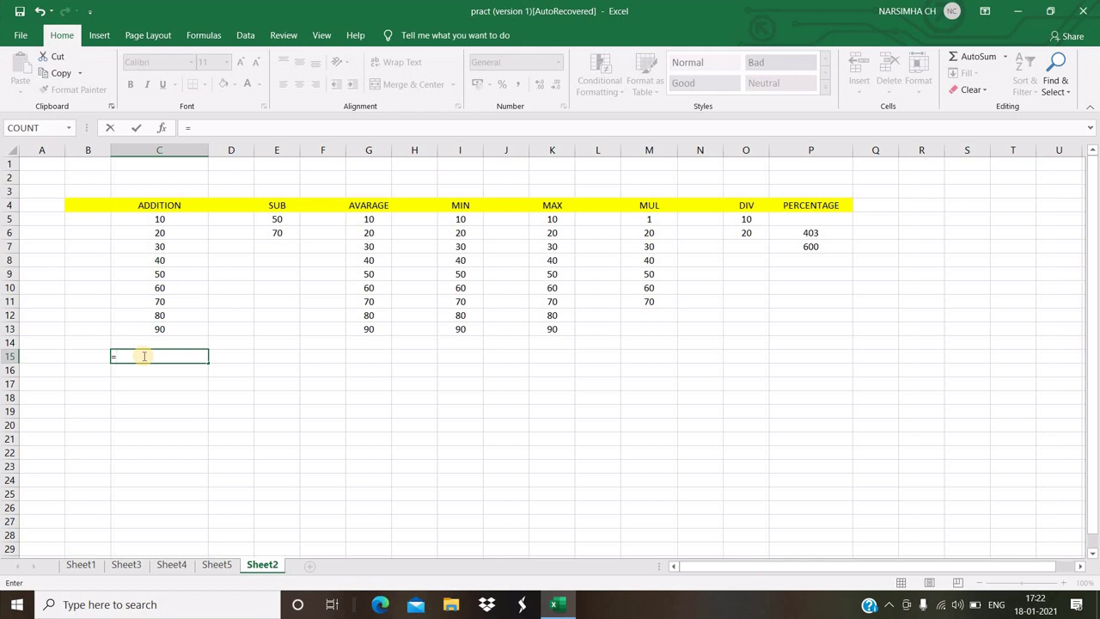
{"action": "type", "text": "SU"}
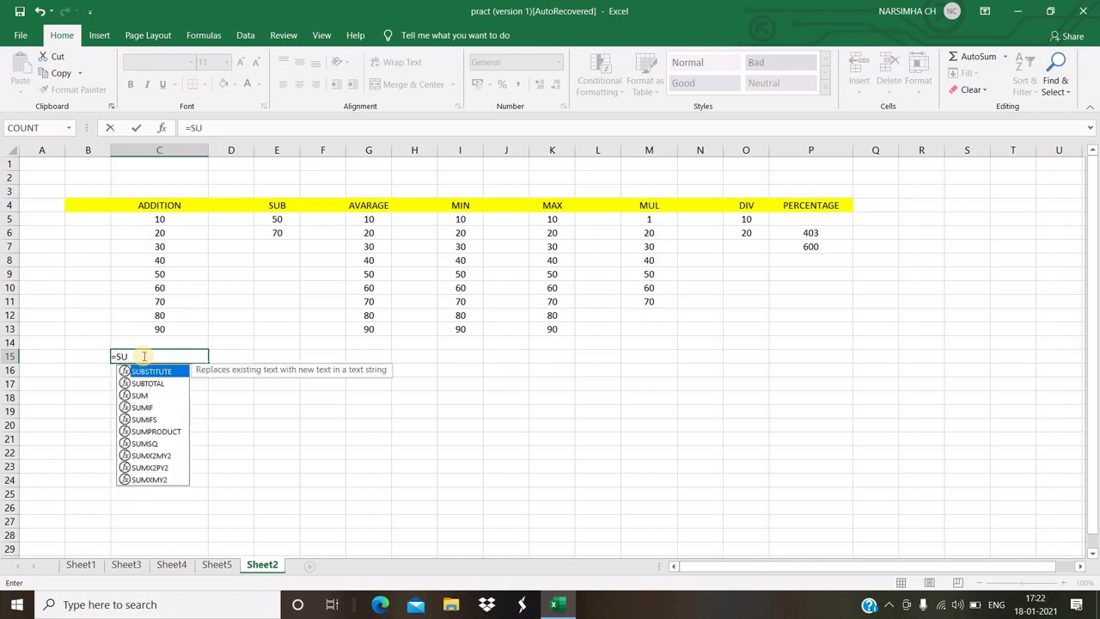
{"action": "type", "text": "M"}
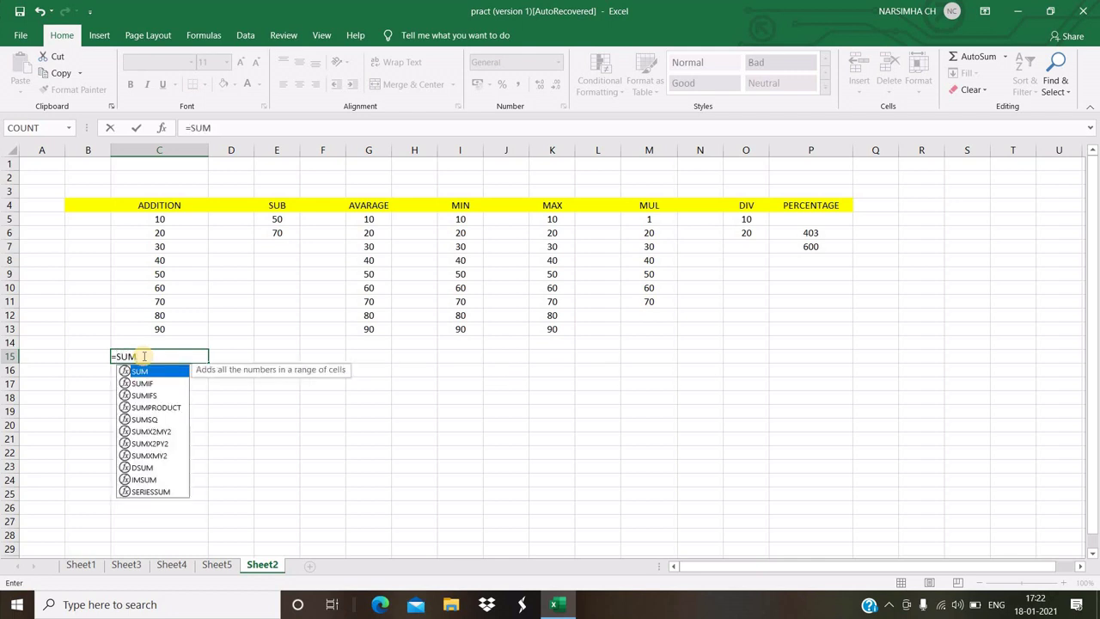
{"action": "type", "text": "("}
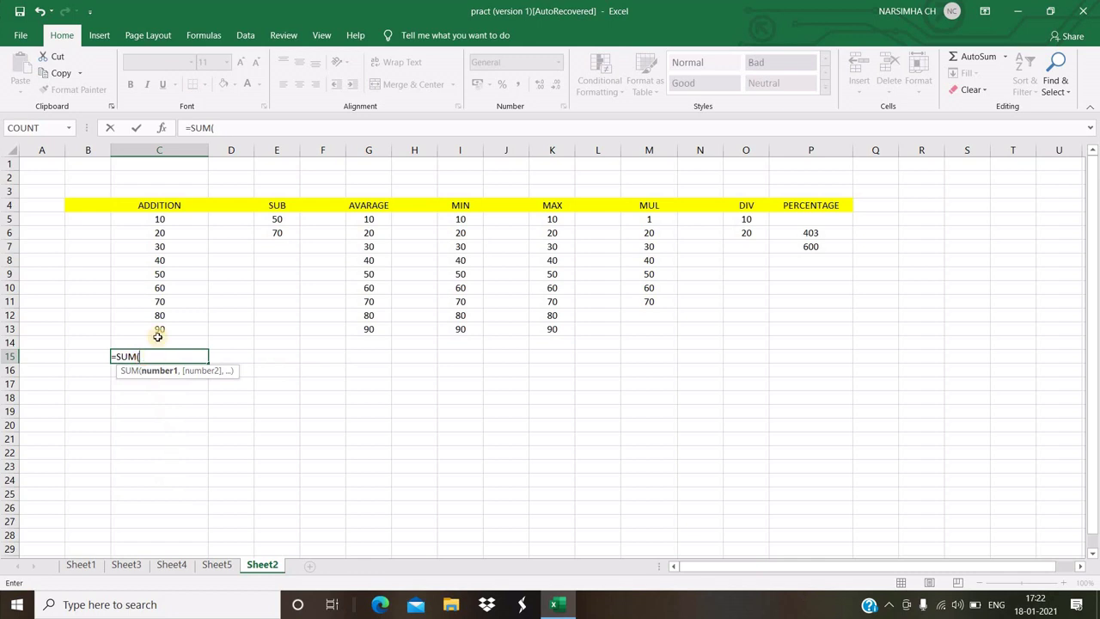
{"action": "left_click", "coordinate": [157, 217]}
{"action": "left_click", "coordinate": [198, 247]}
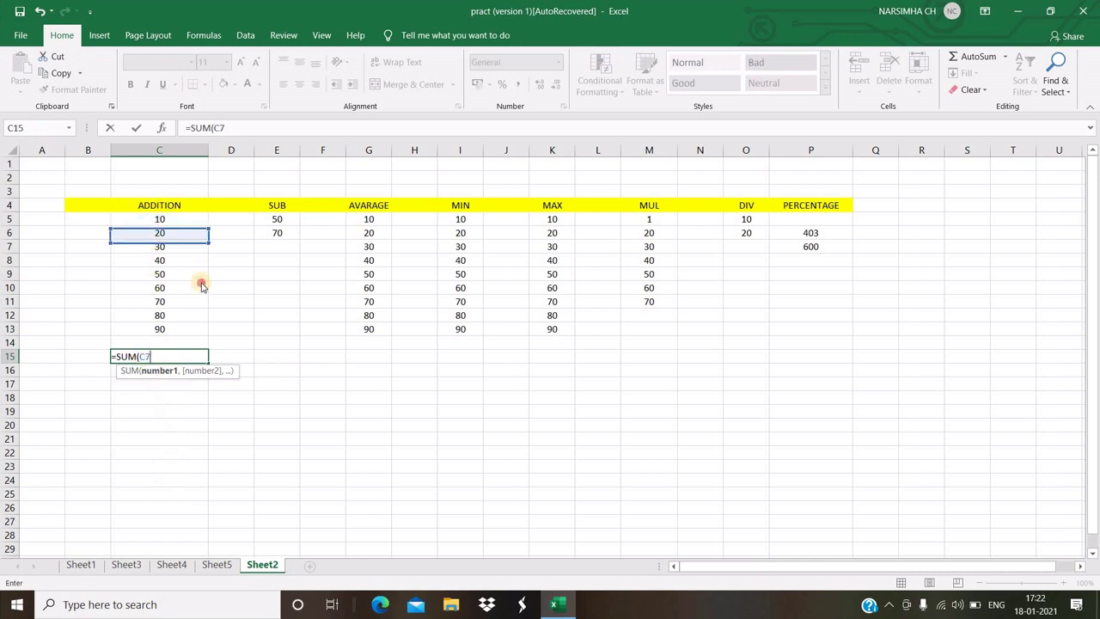
{"action": "left_click", "coordinate": [201, 285]}
{"action": "left_click", "coordinate": [185, 232]}
{"action": "key", "text": "Return"}
{"action": "left_click", "coordinate": [180, 209]}
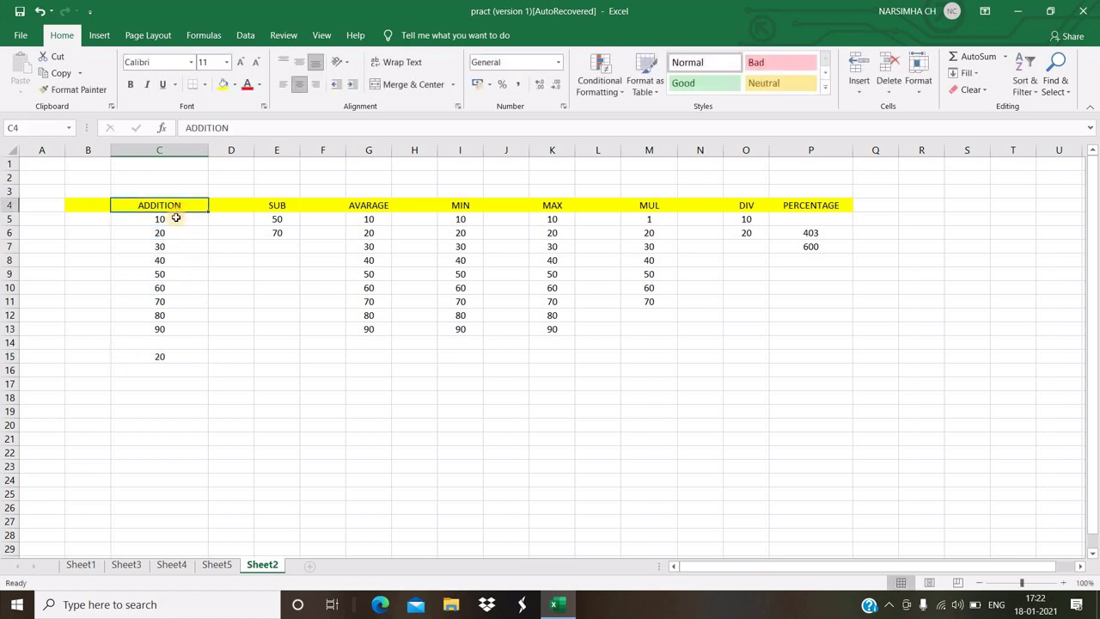
{"action": "left_click", "coordinate": [175, 219]}
- Rewrite C15 as =SUM(C5:C13), showing a total of 450
{"action": "left_click", "coordinate": [159, 356]}
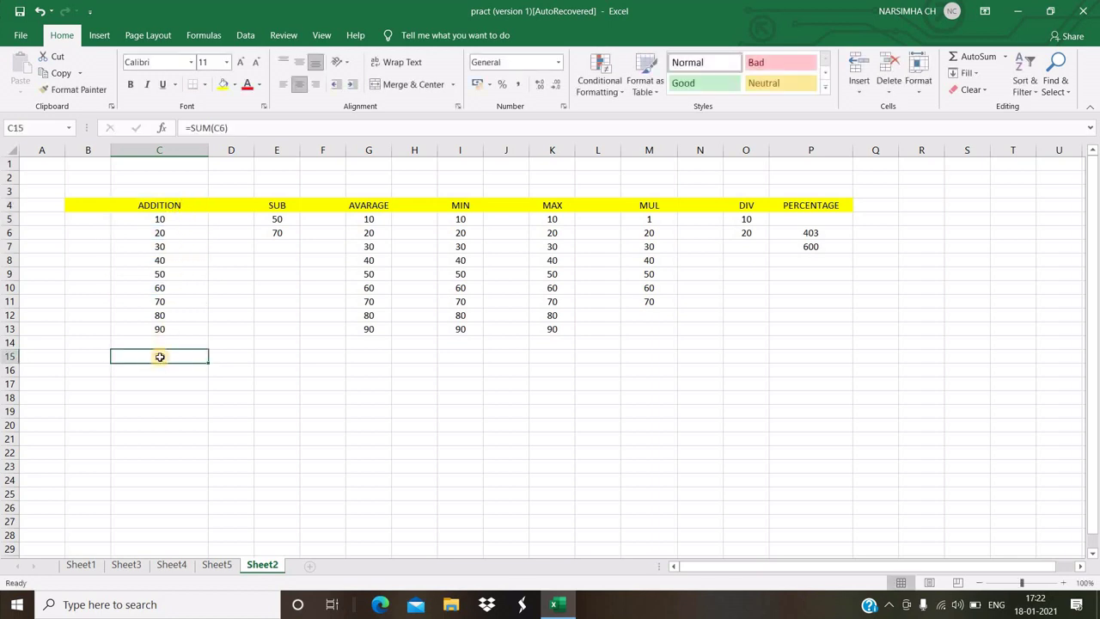
{"action": "double_click", "coordinate": [160, 356]}
{"action": "key", "text": "BackSpace"}
{"action": "key", "text": "BackSpace"}
{"action": "key", "text": "BackSpace"}
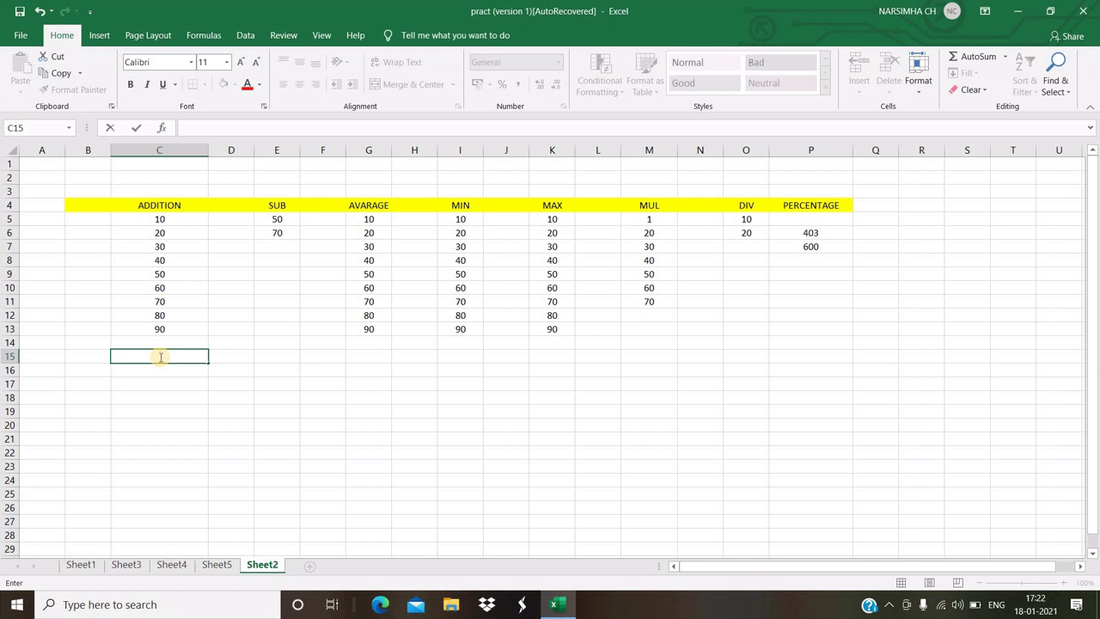
{"action": "type", "text": "=SUM"}
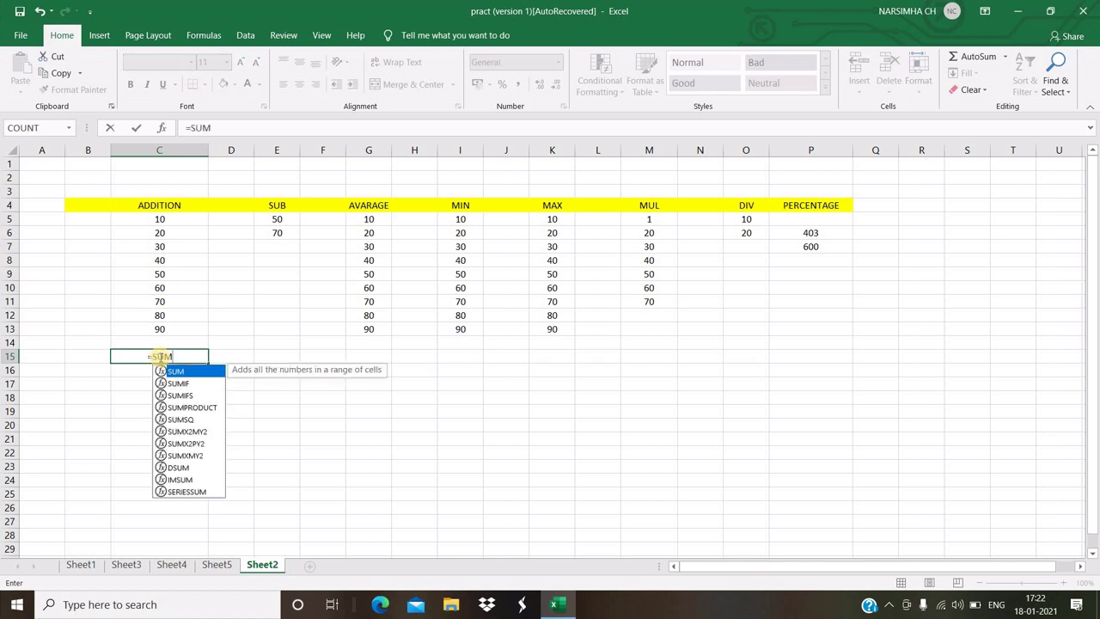
{"action": "type", "text": "("}
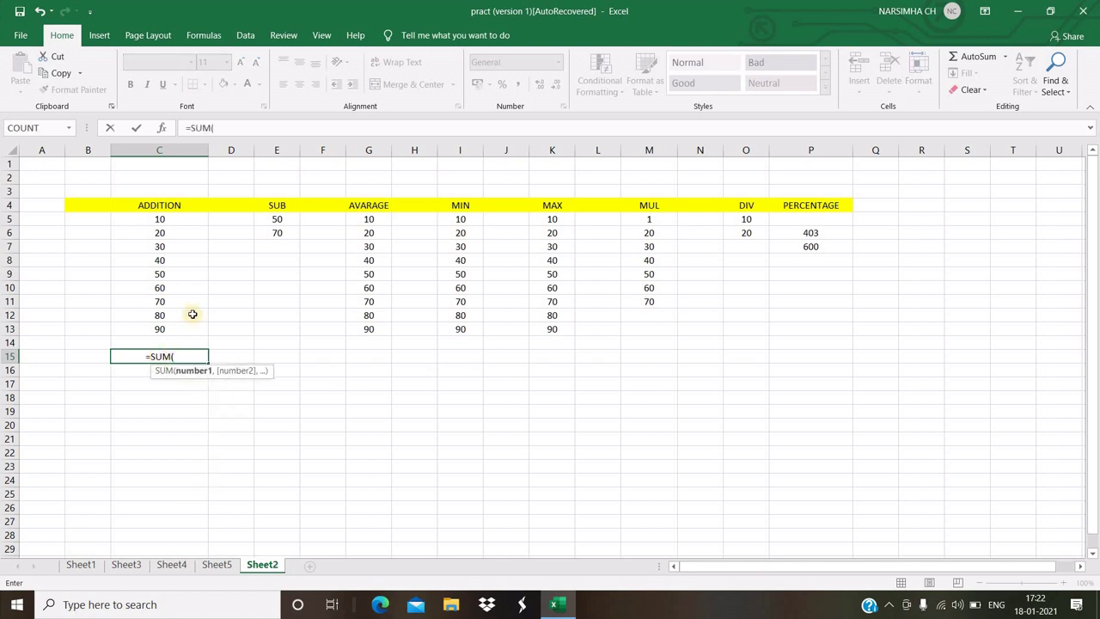
{"action": "left_click", "coordinate": [173, 219]}
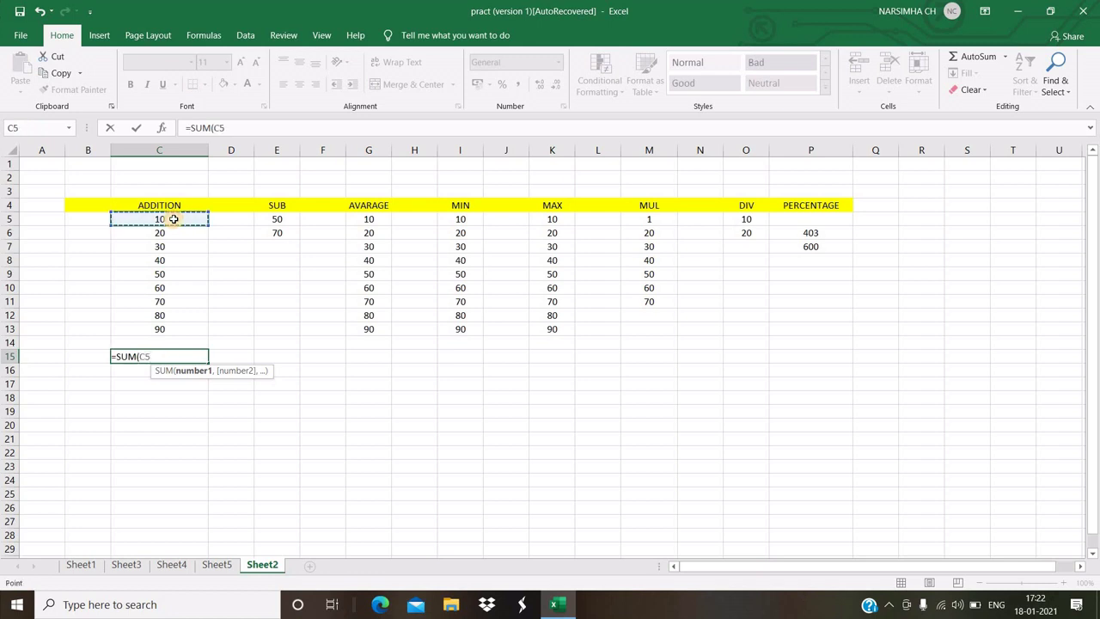
{"action": "key", "text": "F8"}
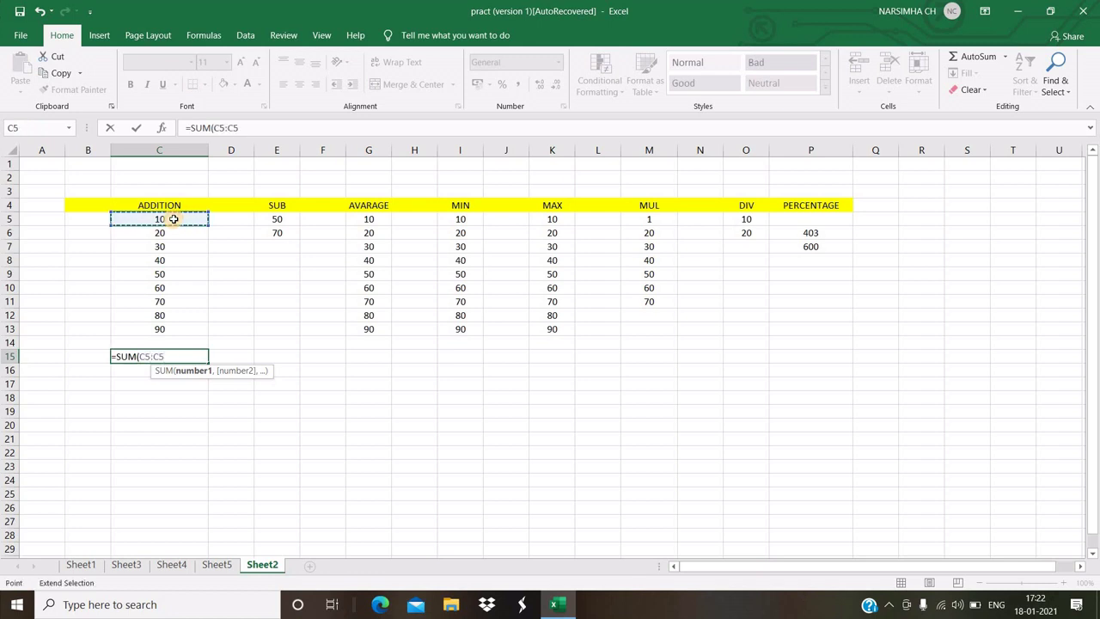
{"action": "left_click", "coordinate": [180, 329]}
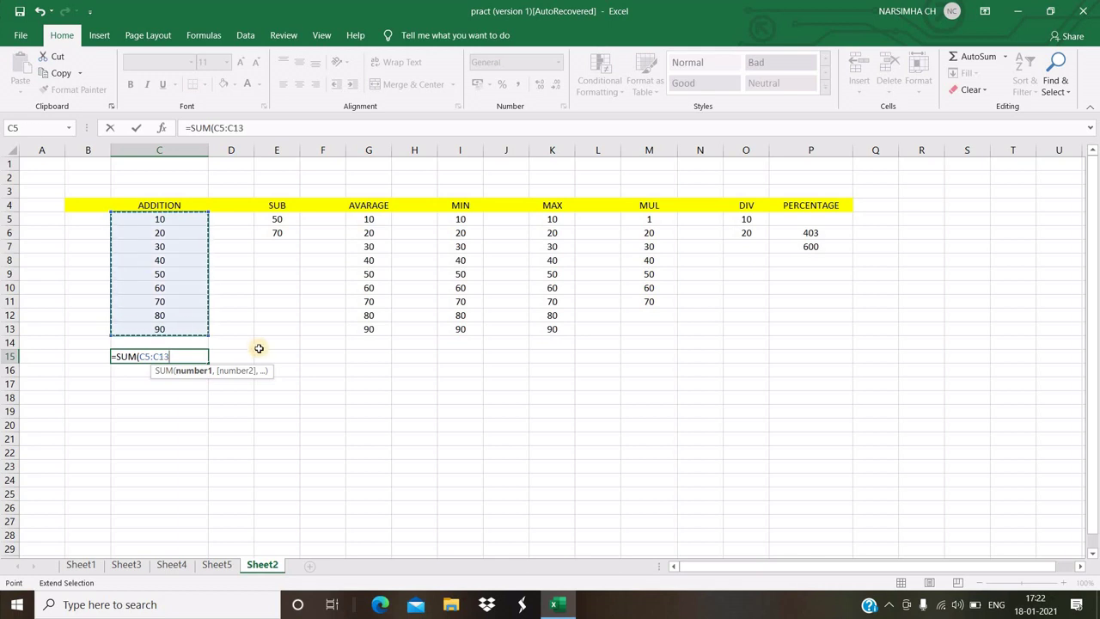
{"action": "type", "text": ")"}
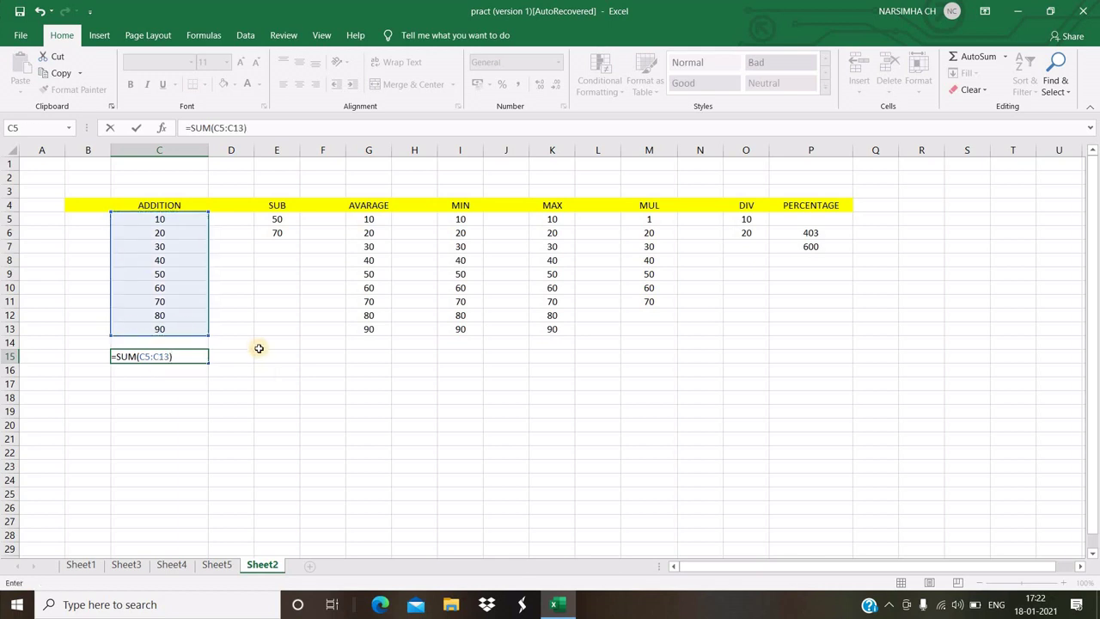
{"action": "key", "text": "Return"}
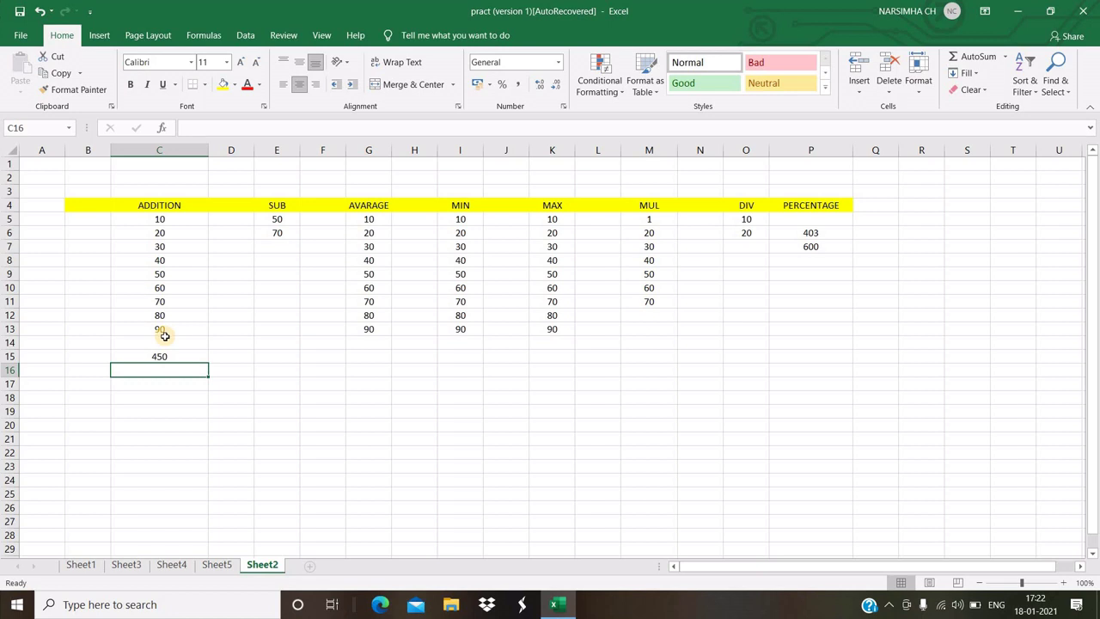
- Enter 1 in C14 and change C6 to 30
{"action": "left_click", "coordinate": [163, 344]}
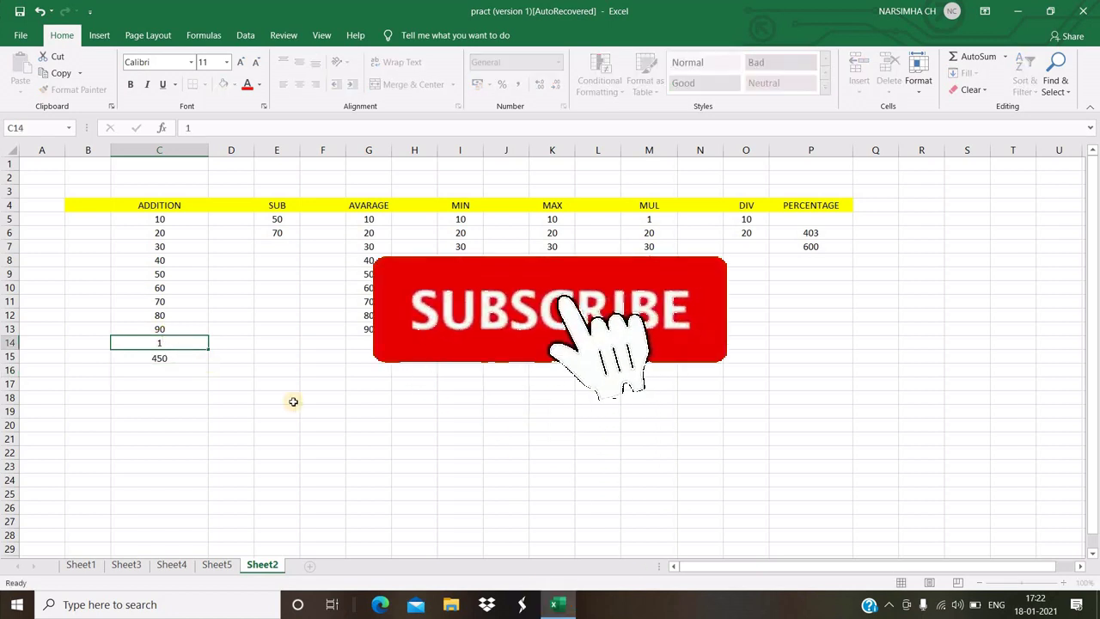
{"action": "type", "text": "1"}
{"action": "key", "text": "Return"}
{"action": "left_click", "coordinate": [159, 230]}
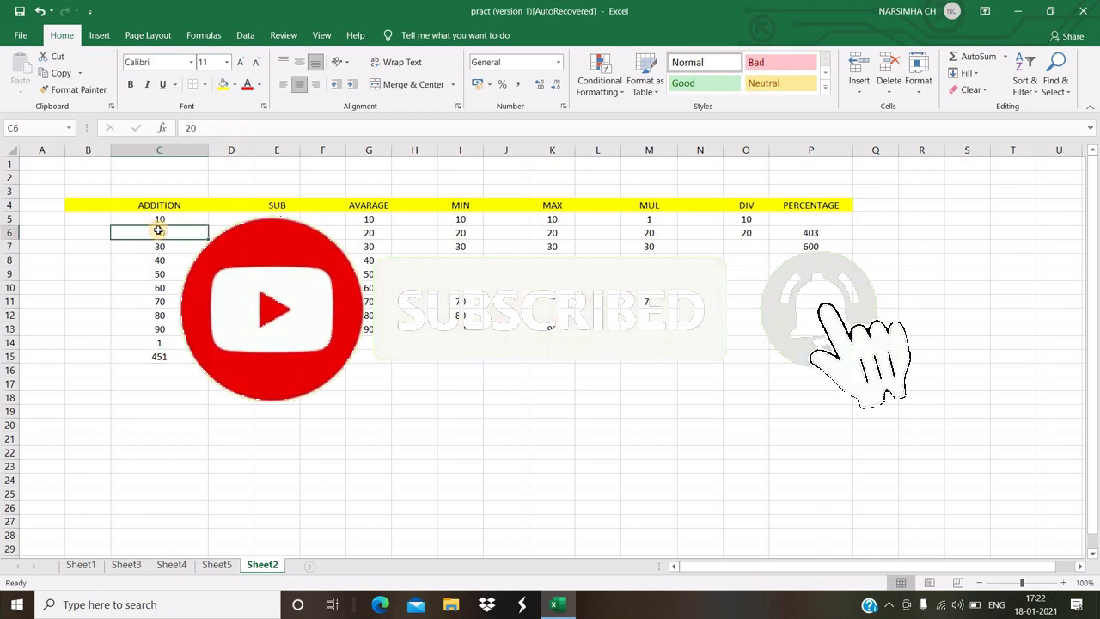
{"action": "type", "text": "30"}
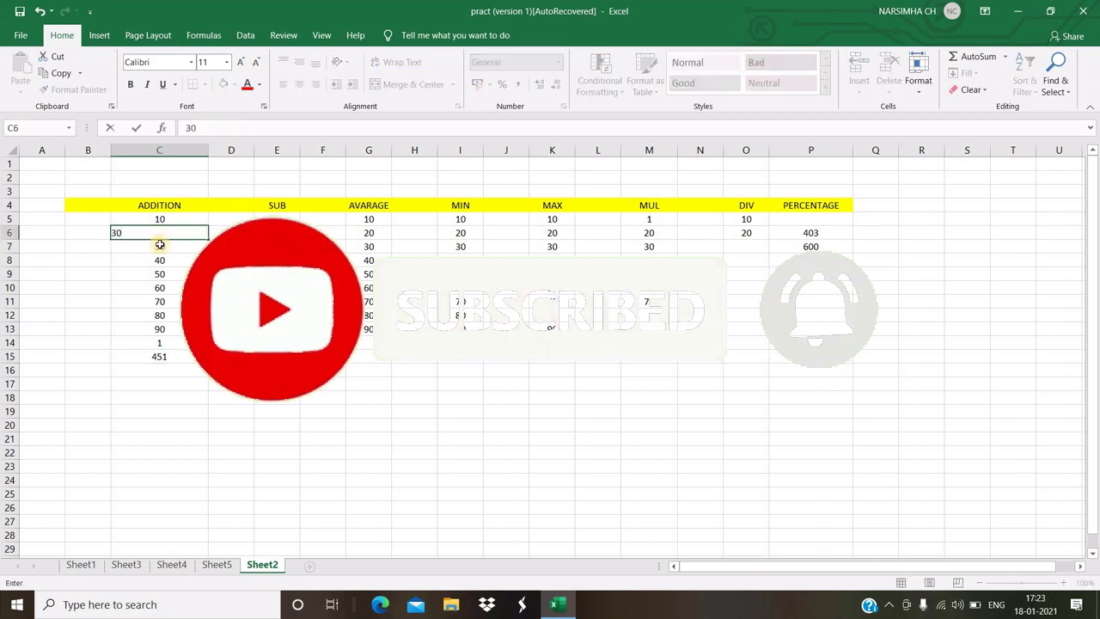
{"action": "key", "text": "Return"}
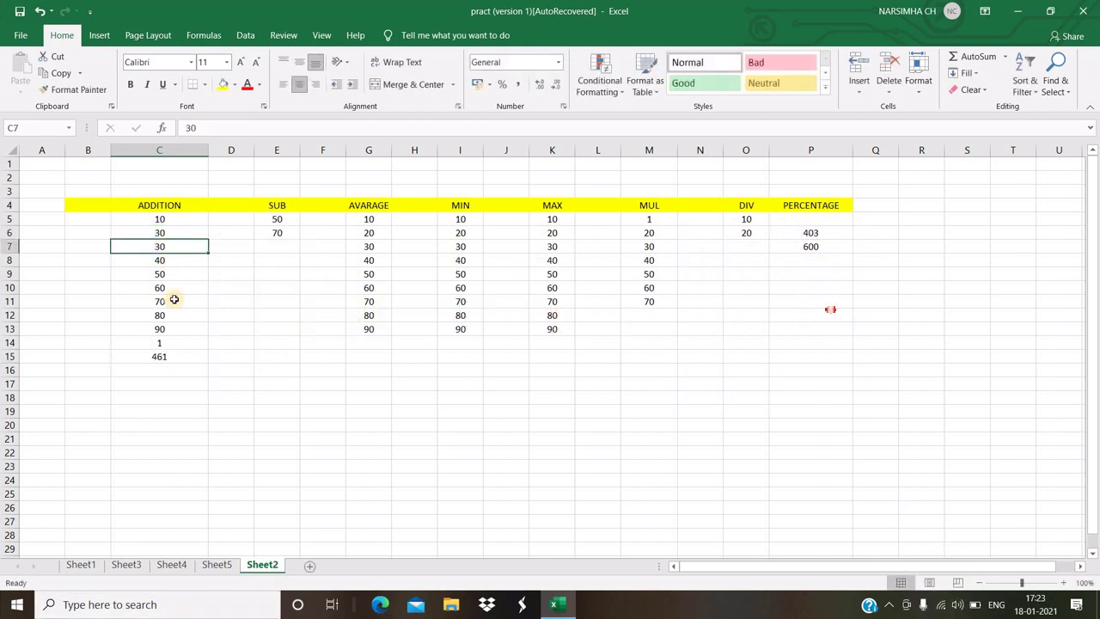
- Change C11 to 80 and C14 to 10 so the C15 total reads 480
{"action": "left_click", "coordinate": [174, 299]}
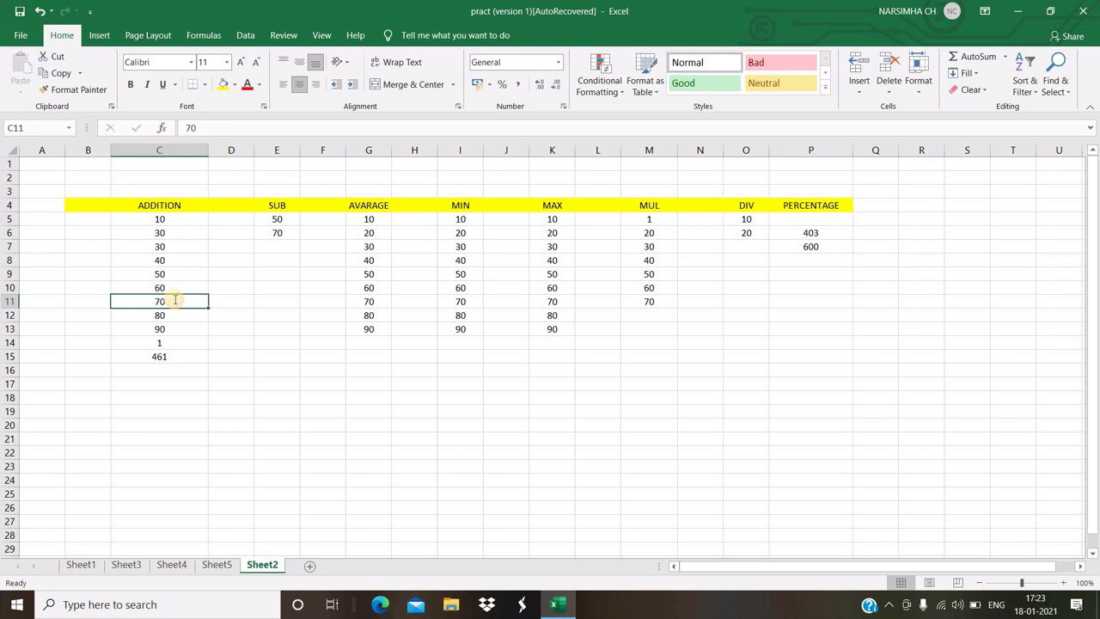
{"action": "type", "text": "80"}
{"action": "key", "text": "Return"}
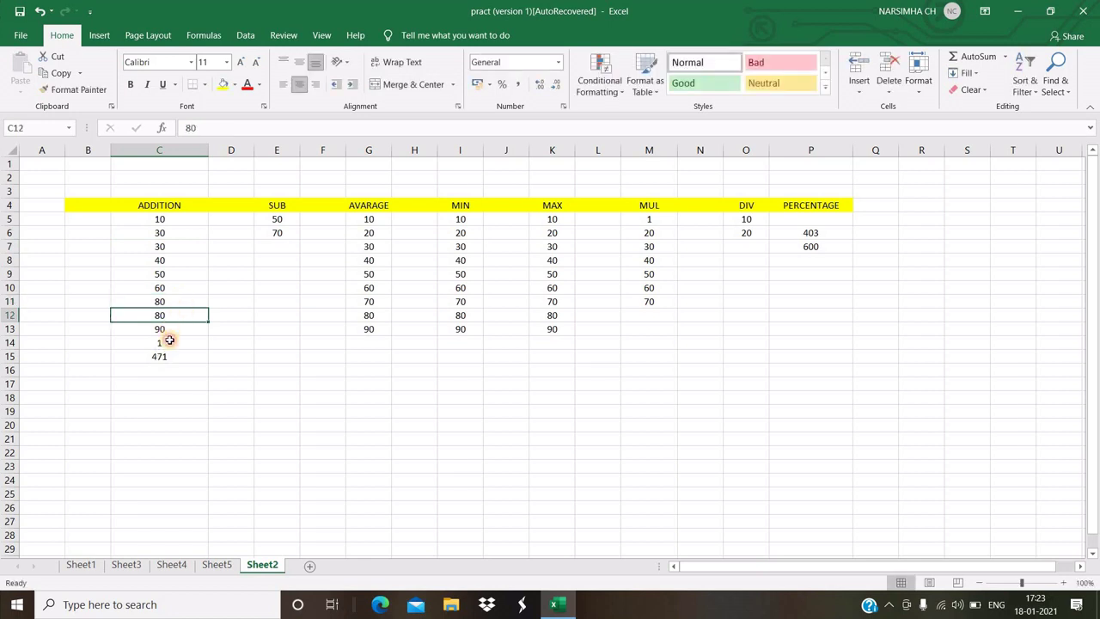
{"action": "left_click", "coordinate": [169, 340]}
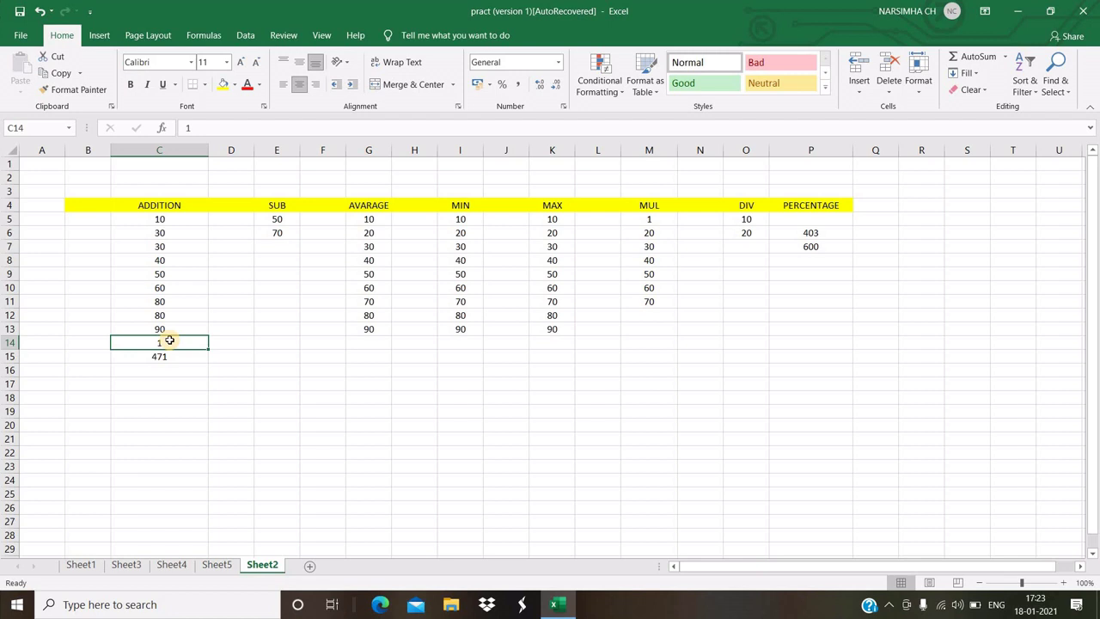
{"action": "key", "text": "BackSpace"}
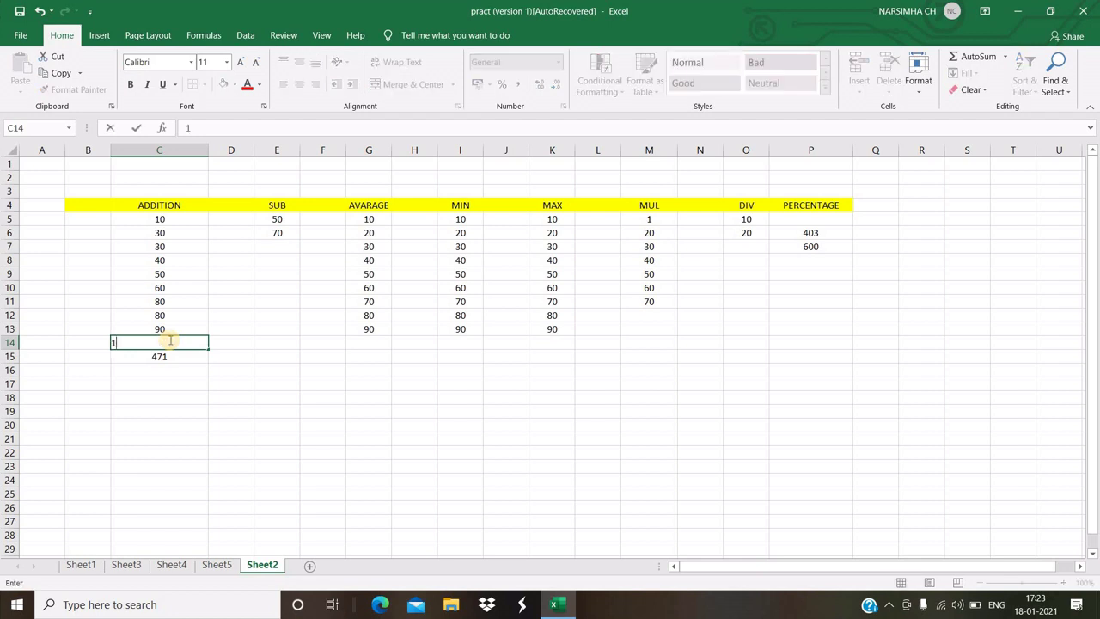
{"action": "type", "text": "0"}
{"action": "key", "text": "Return"}
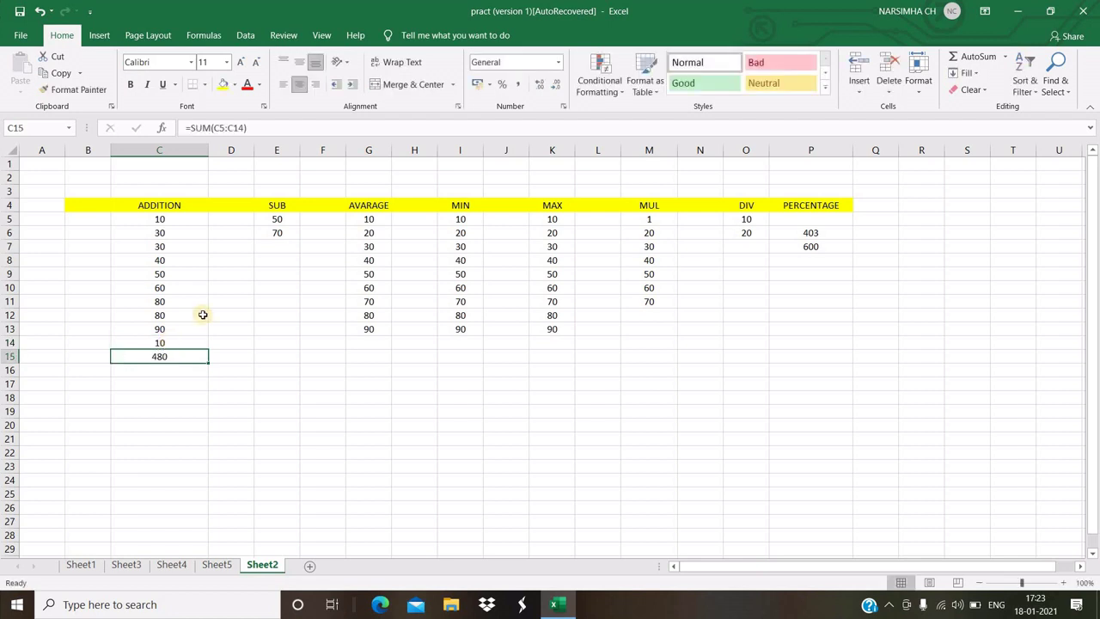
{"action": "left_click", "coordinate": [277, 206]}
{"action": "left_click", "coordinate": [276, 260]}
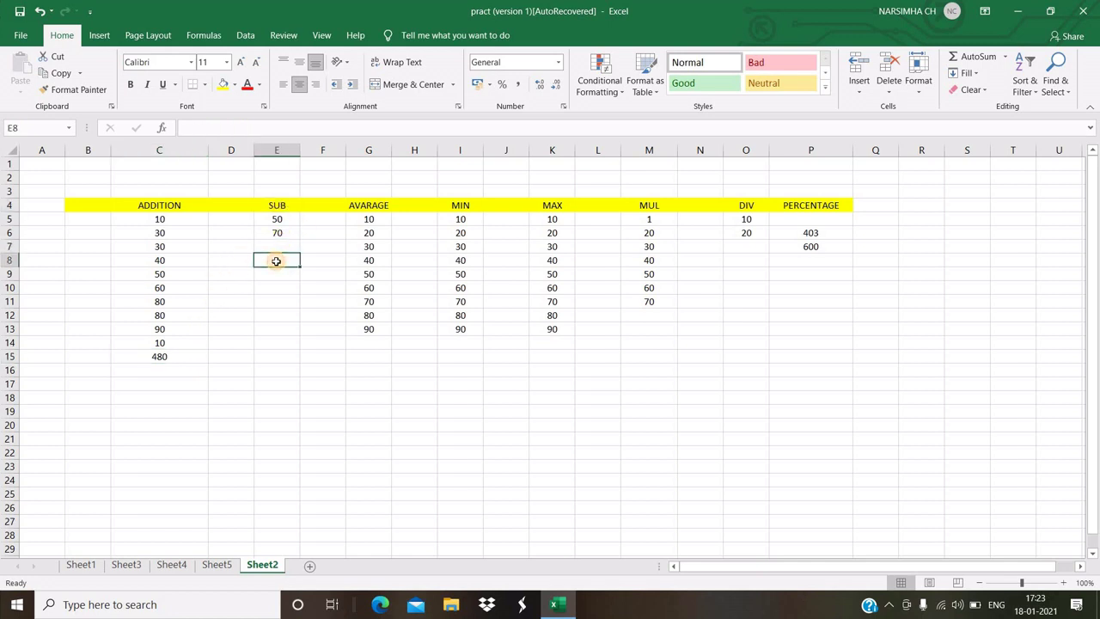
- Enter =E5-E6 in E8, then change E6 to 3 so it shows 47
{"action": "type", "text": "="}
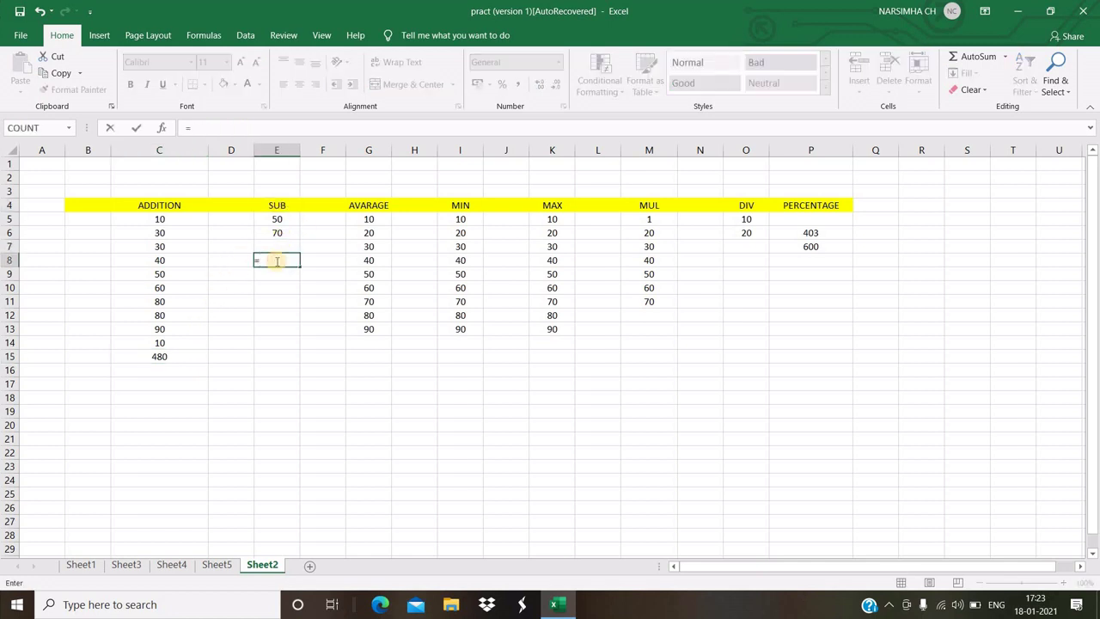
{"action": "left_click", "coordinate": [277, 219]}
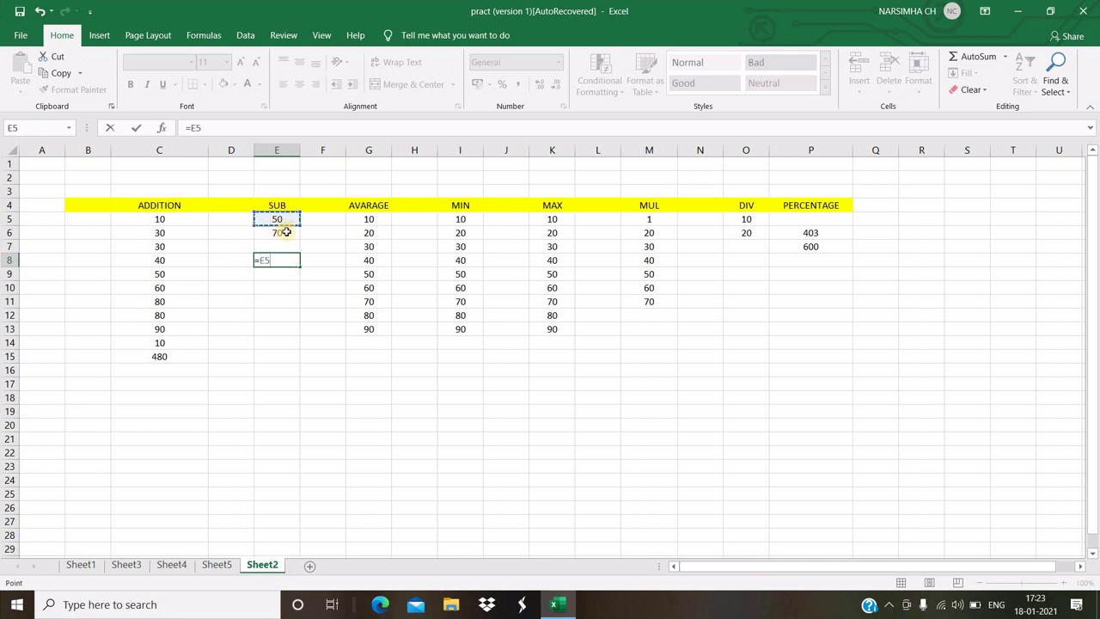
{"action": "type", "text": "-"}
{"action": "left_click", "coordinate": [276, 234]}
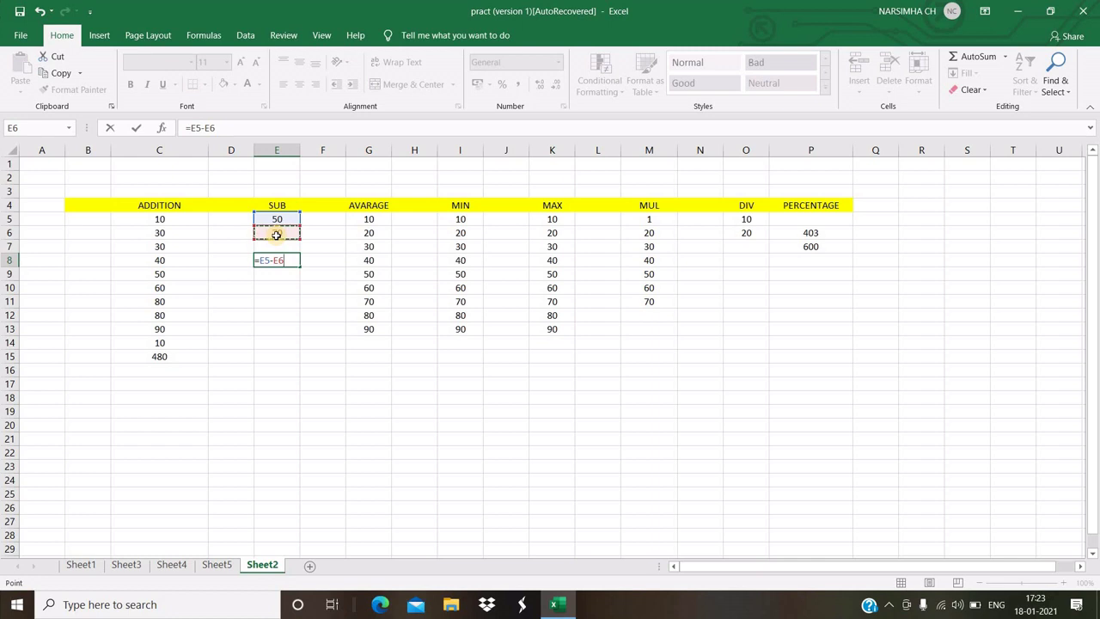
{"action": "key", "text": "Return"}
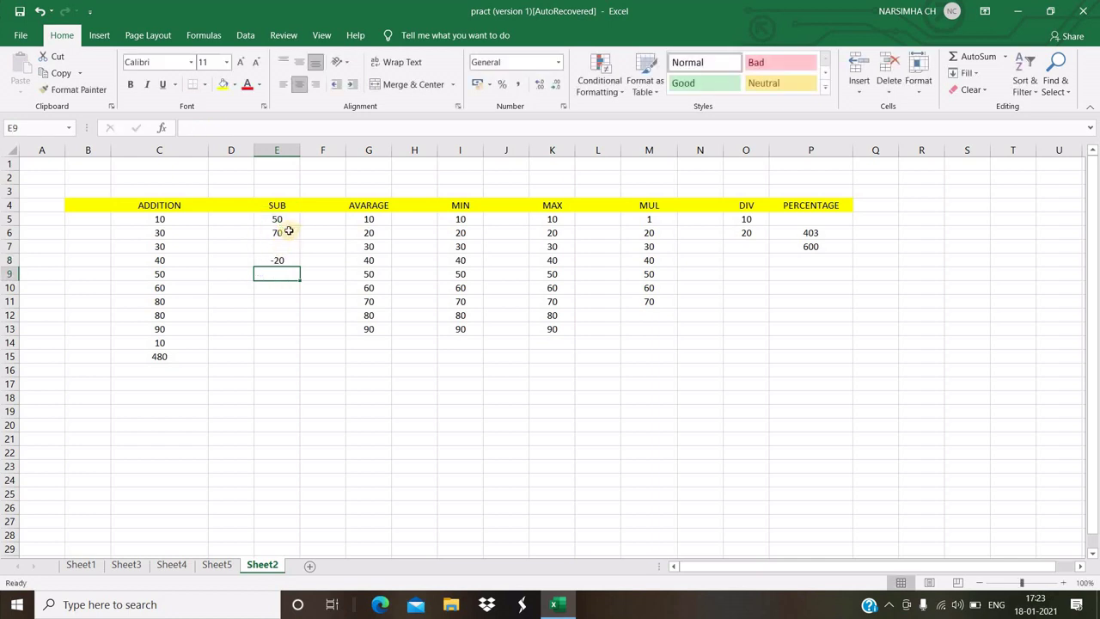
{"action": "left_click", "coordinate": [289, 231]}
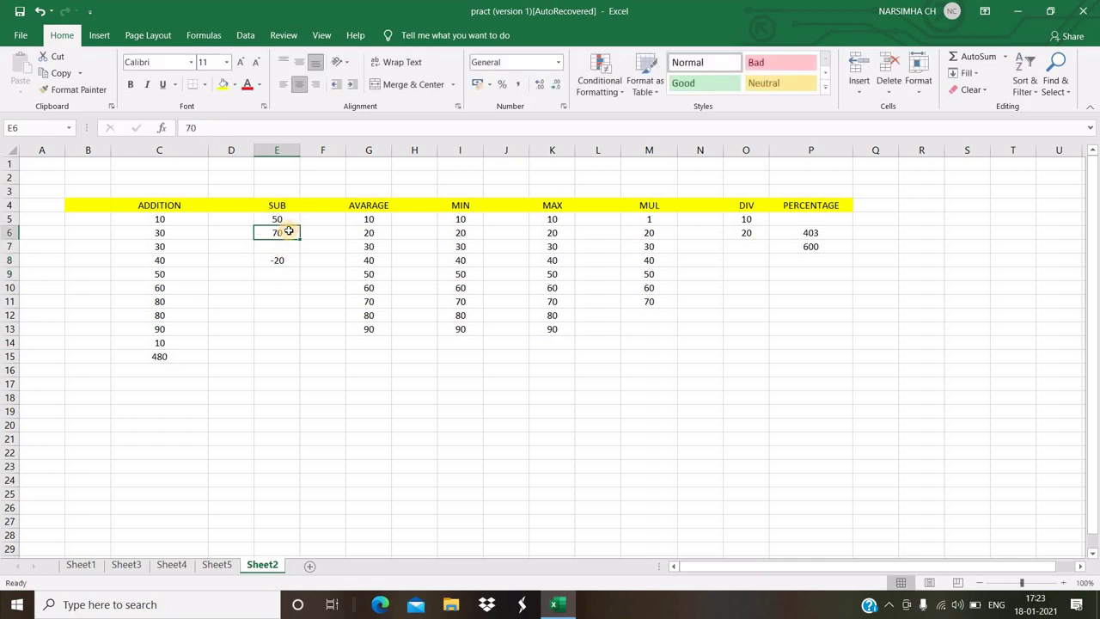
{"action": "type", "text": "3"}
{"action": "key", "text": "Return"}
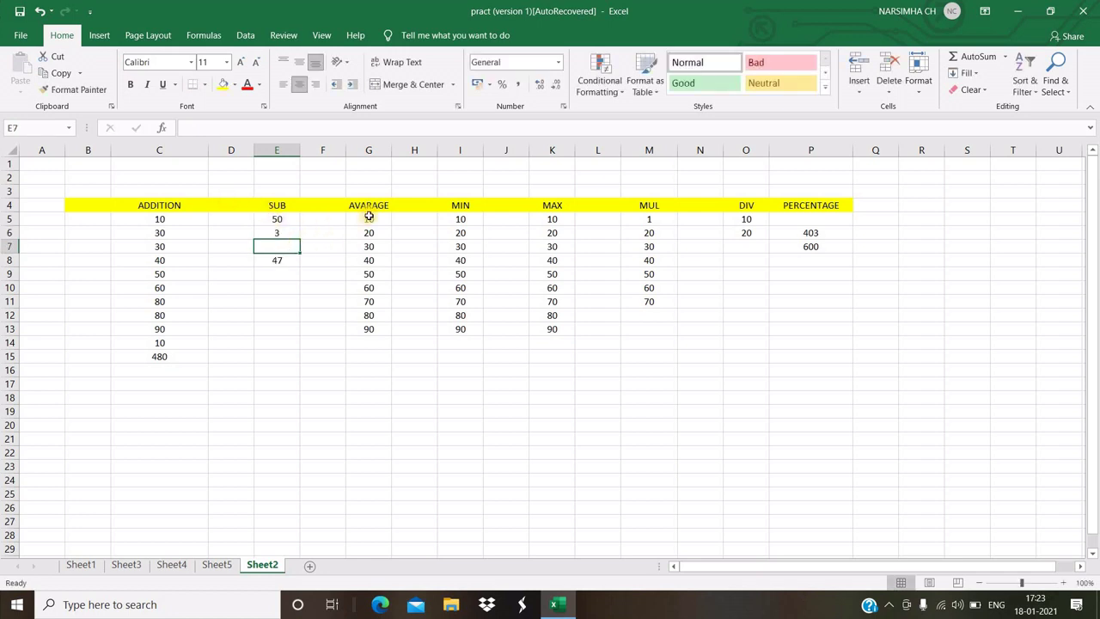
- Enter =AVERAGE(G5:G13) in G14 and check that it shows 50
{"action": "left_click", "coordinate": [361, 344]}
{"action": "type", "text": "="}
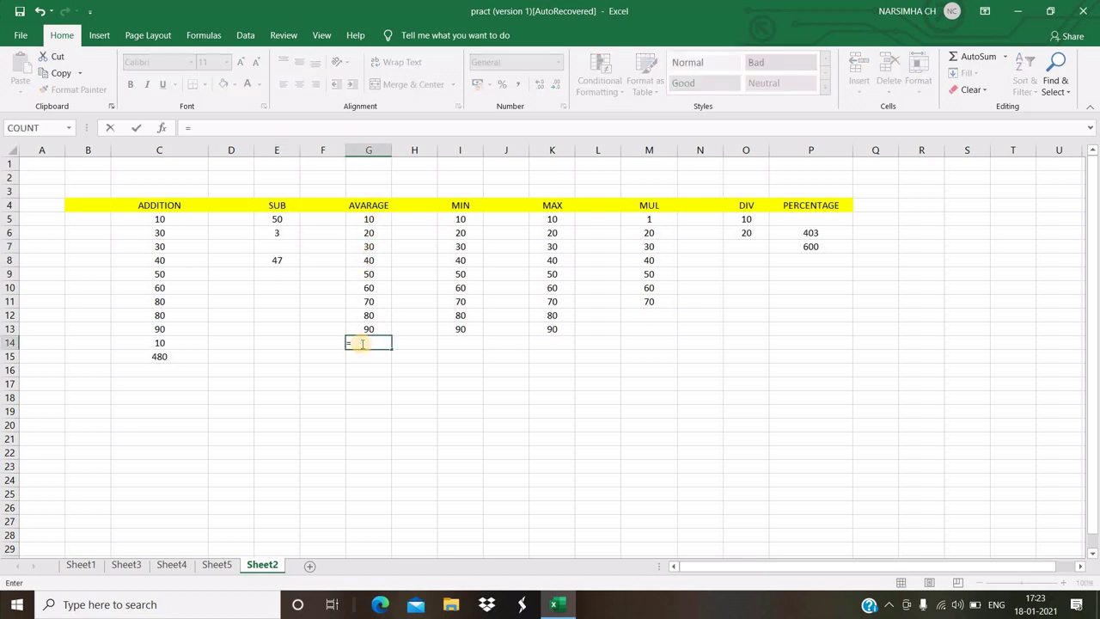
{"action": "type", "text": "AV"}
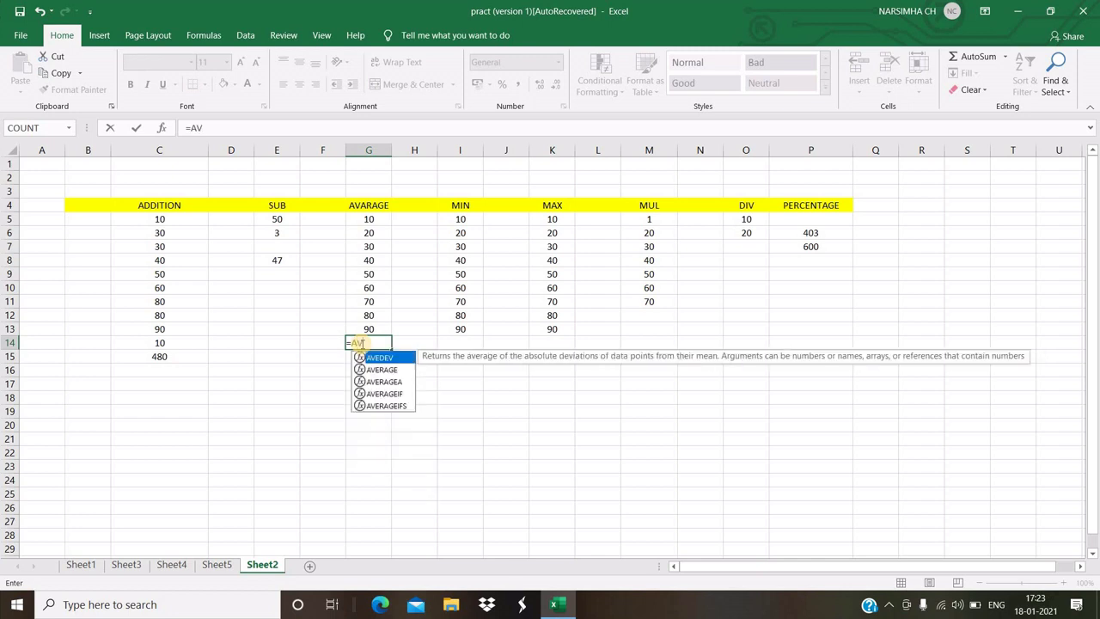
{"action": "type", "text": "ERAGE"}
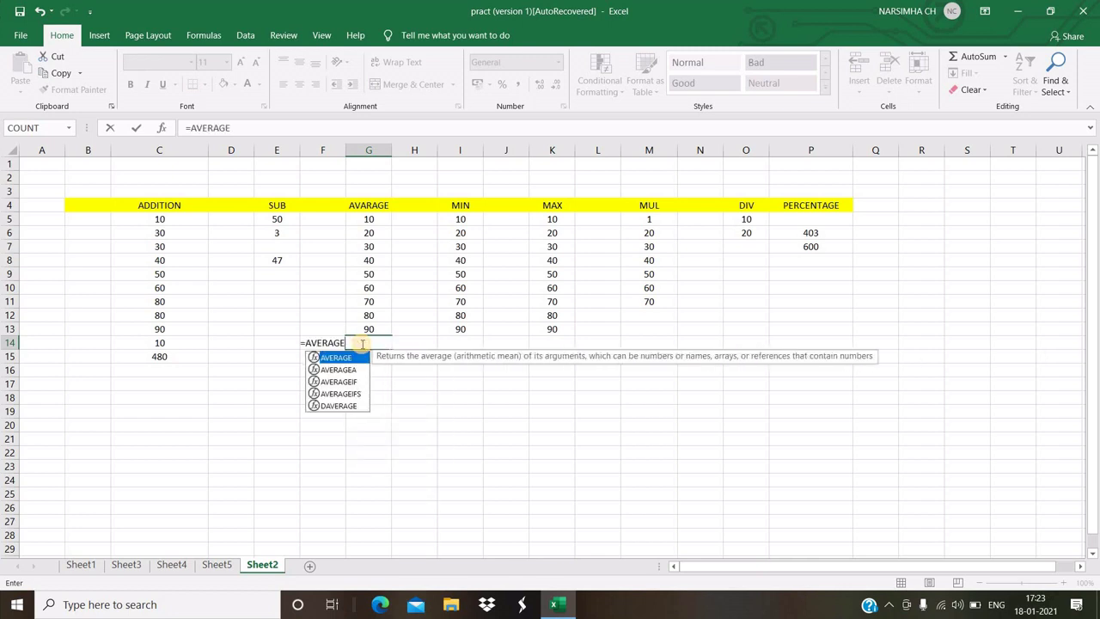
{"action": "type", "text": "("}
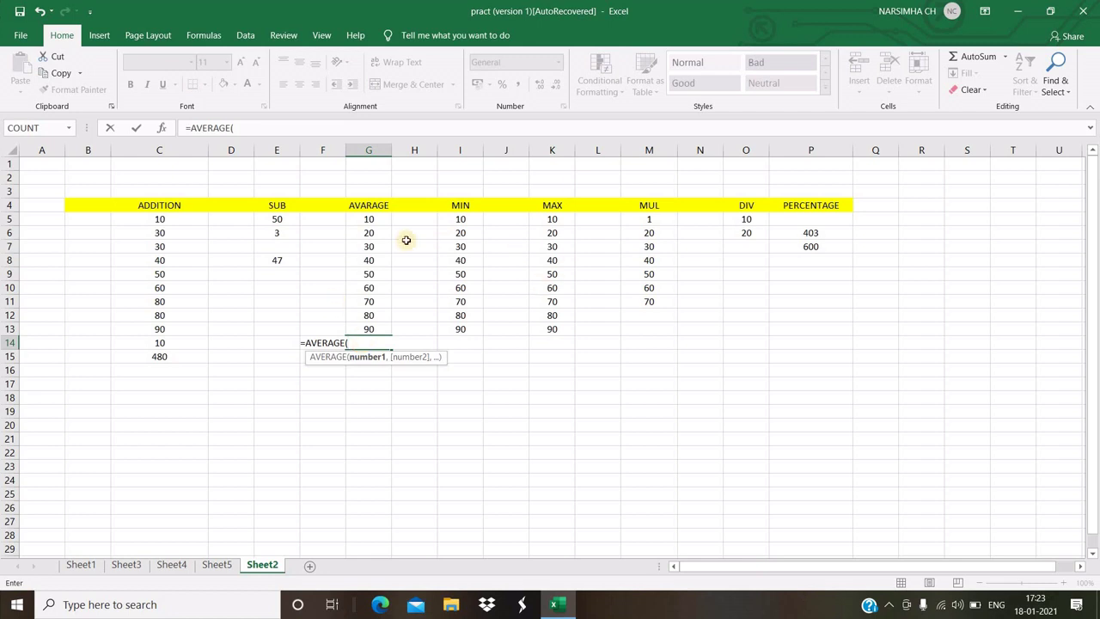
{"action": "left_click_drag", "start_coordinate": [360, 218], "coordinate": [383, 323]}
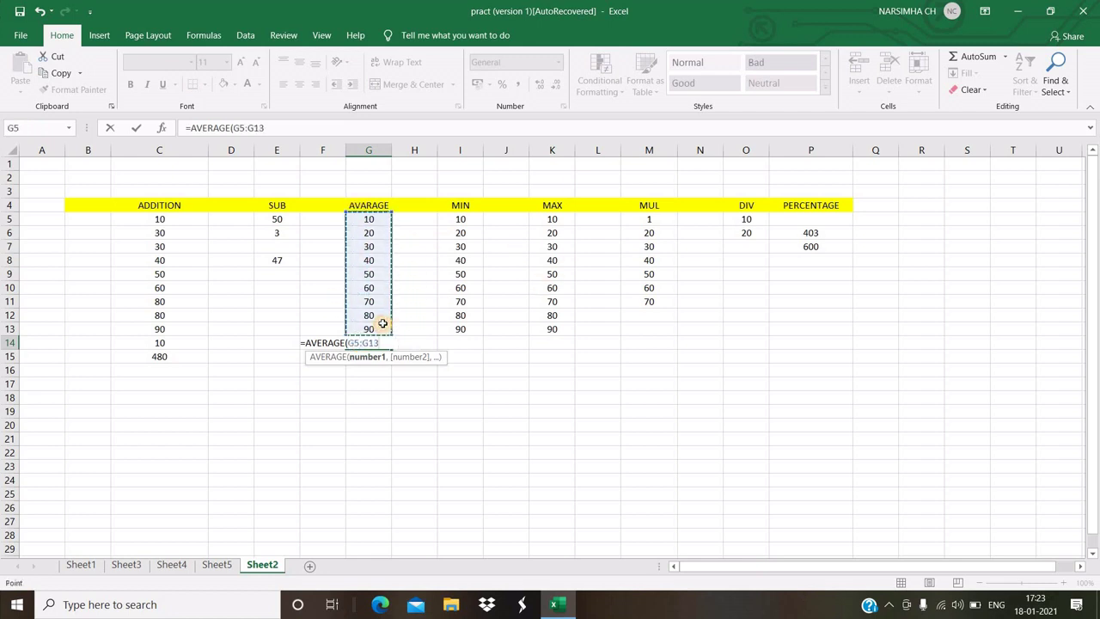
{"action": "type", "text": ")"}
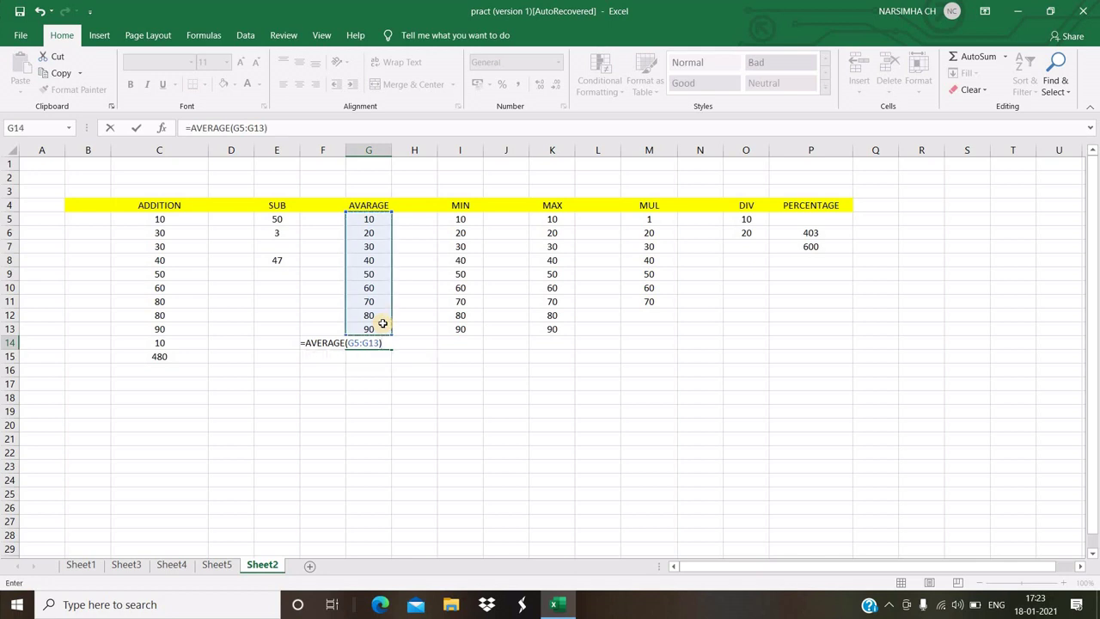
{"action": "key", "text": "Return"}
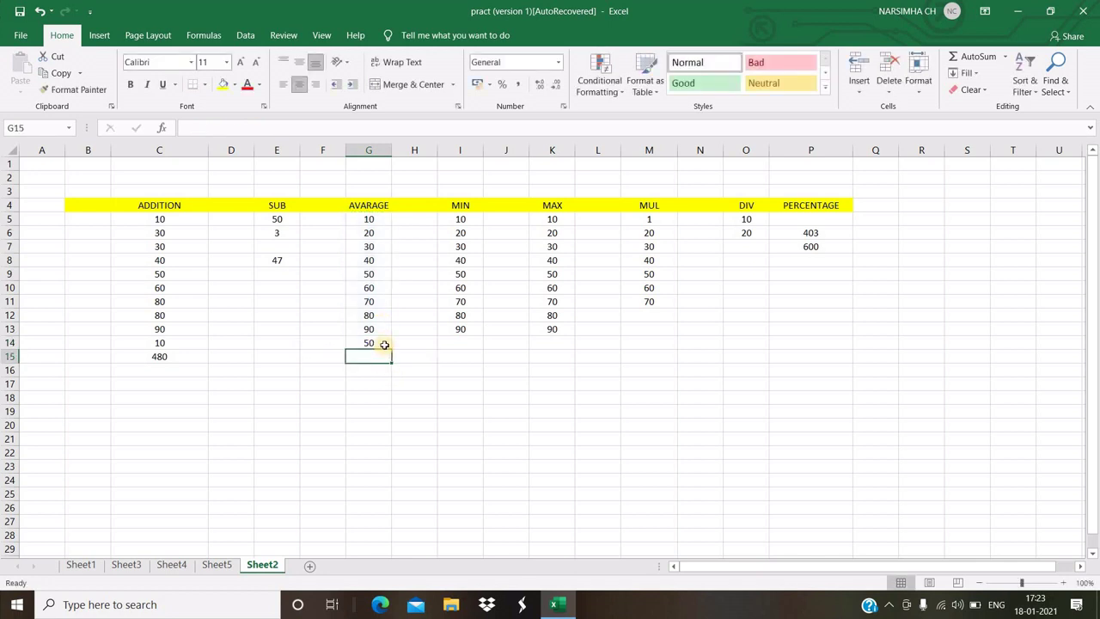
{"action": "left_click", "coordinate": [384, 343]}
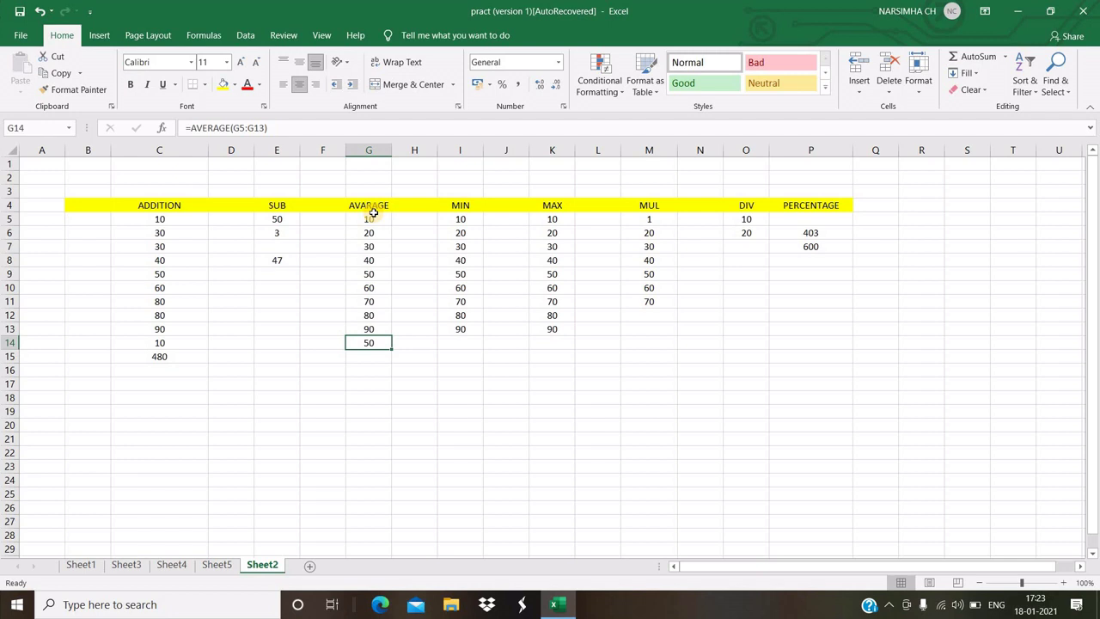
{"action": "left_click_drag", "start_coordinate": [373, 218], "coordinate": [368, 316]}
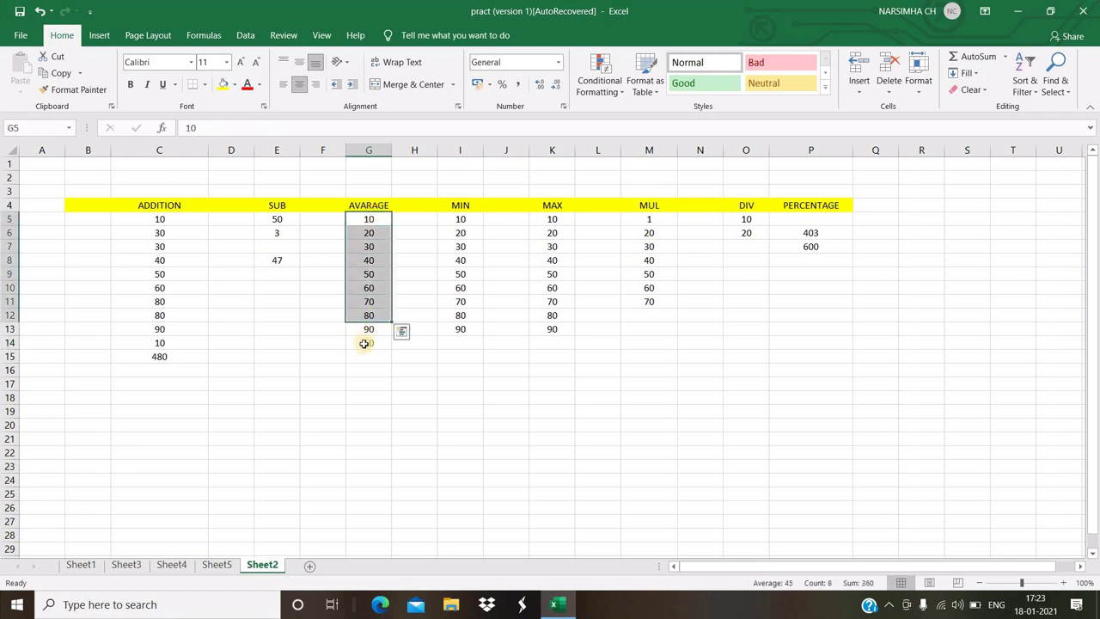
{"action": "left_click", "coordinate": [365, 344]}
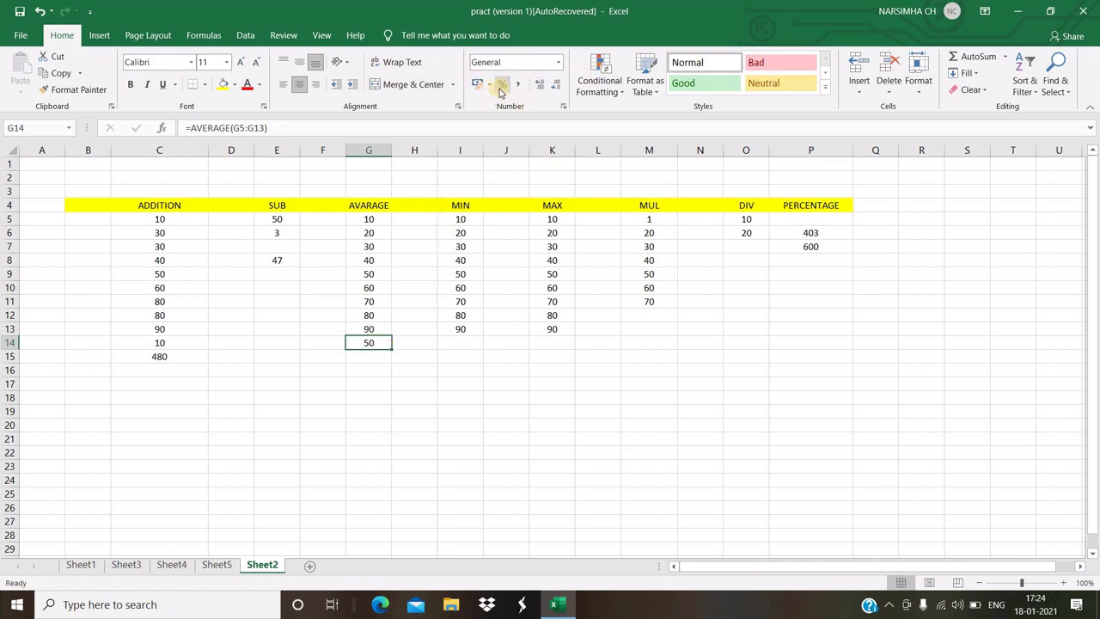
- Apply Percent Style to G14 and change G8 to 10
{"action": "left_click", "coordinate": [502, 86]}
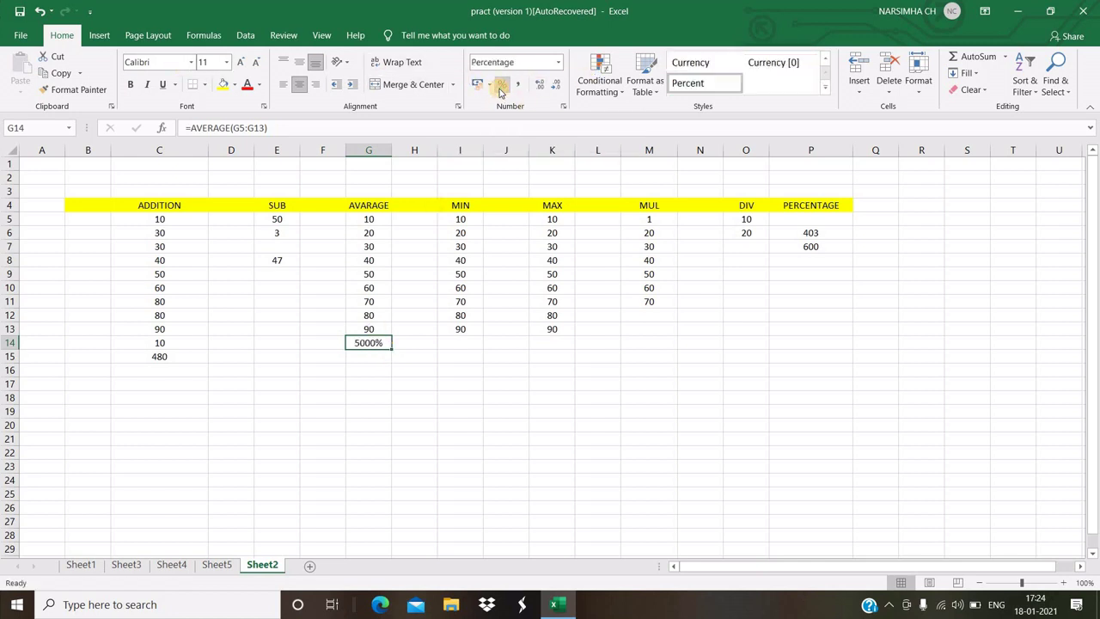
{"action": "left_click", "coordinate": [369, 258]}
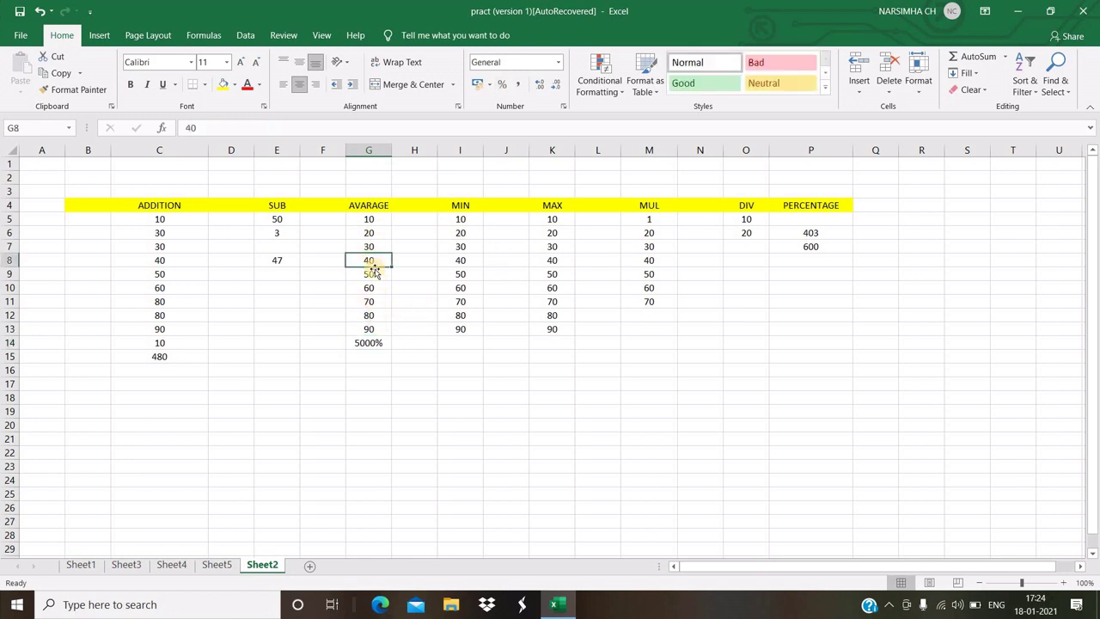
{"action": "type", "text": "10"}
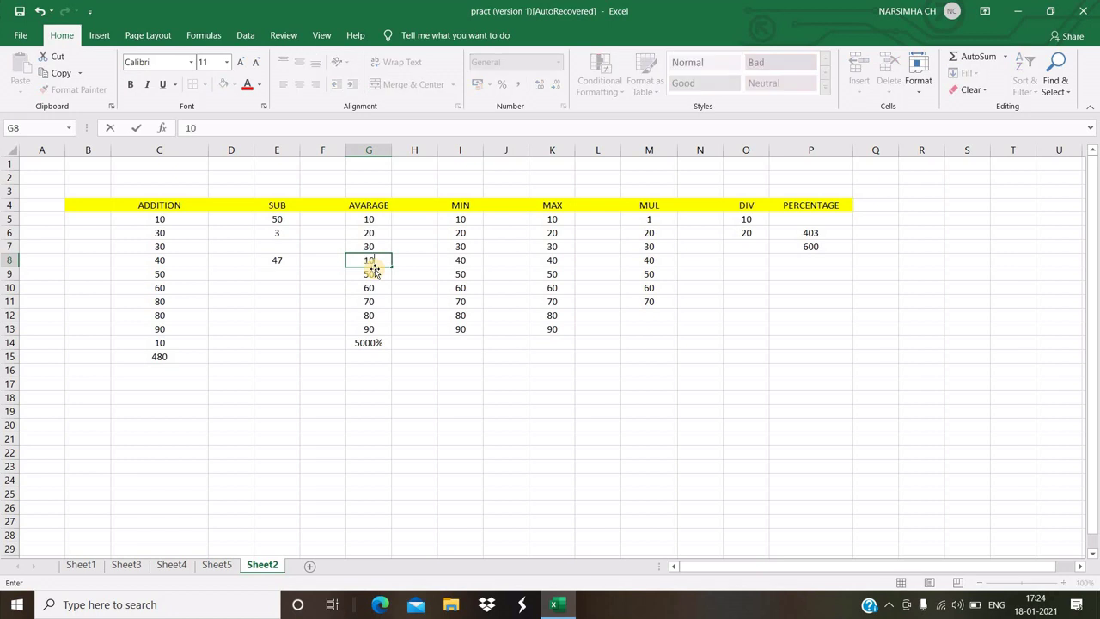
{"action": "key", "text": "Return"}
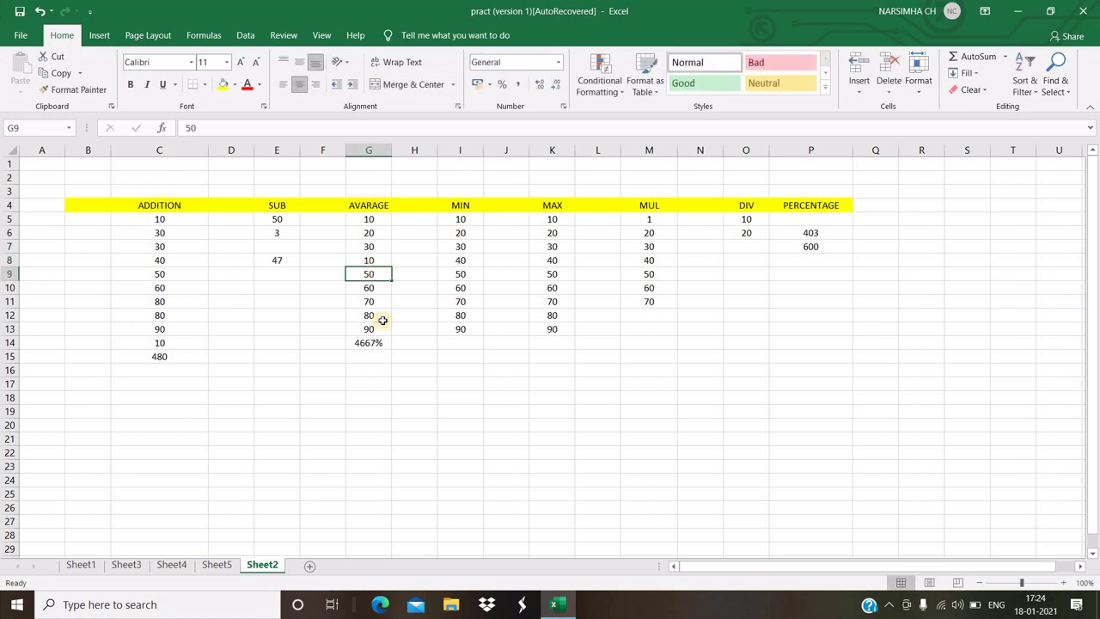
- Change G12 to 29 so the G14 average reads 4100%
{"action": "left_click", "coordinate": [382, 320]}
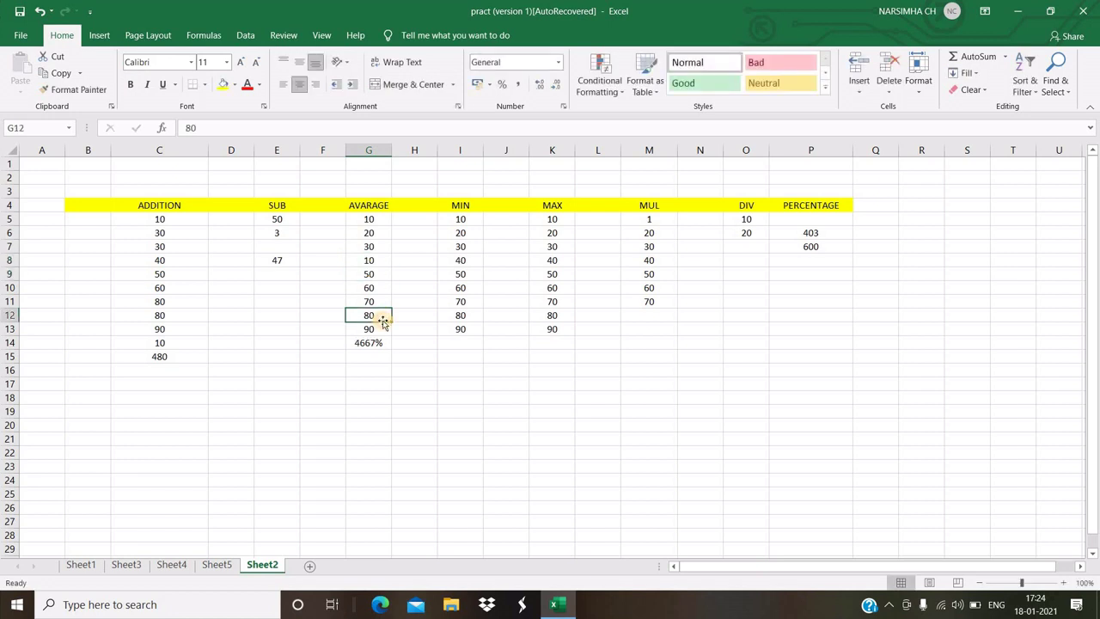
{"action": "type", "text": "29"}
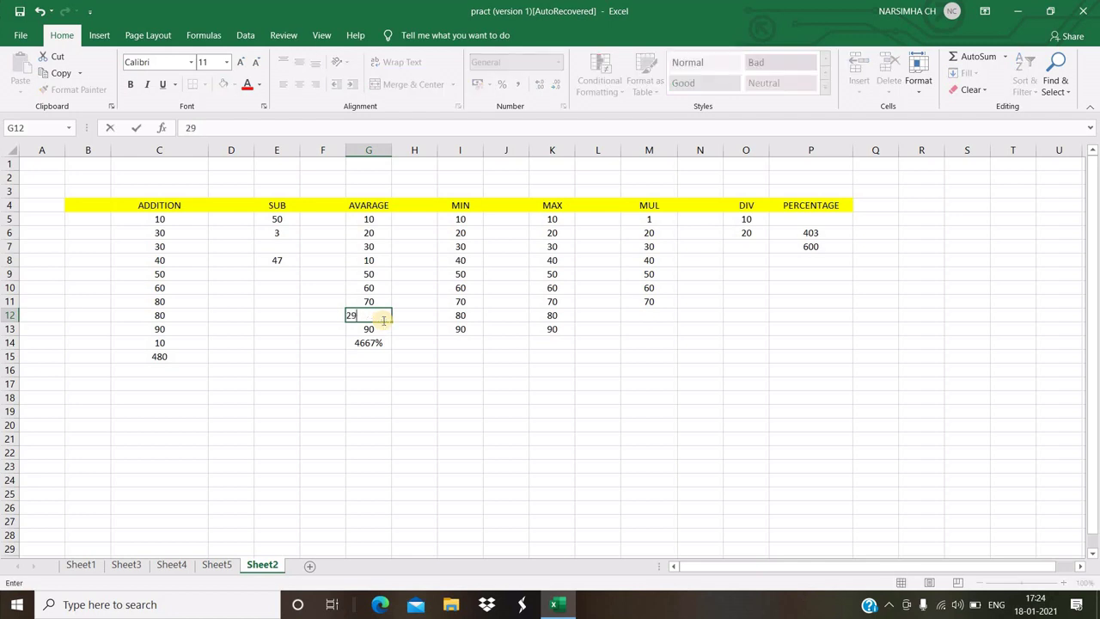
{"action": "key", "text": "Return"}
{"action": "left_click", "coordinate": [368, 343]}
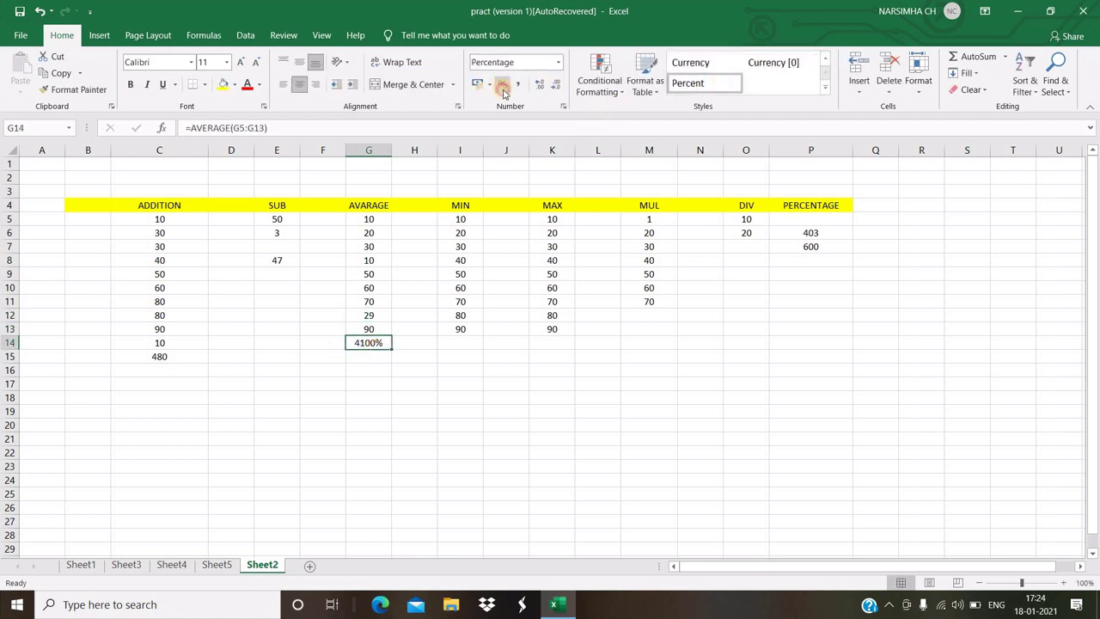
{"action": "key", "text": "Down"}
{"action": "key", "text": "Down"}
{"action": "left_click", "coordinate": [381, 342]}
{"action": "left_click", "coordinate": [418, 363]}
- Enter a first MIN formula in I15 pointing at a single MIN cell
{"action": "key", "text": "Down"}
{"action": "key", "text": "Down"}
{"action": "key", "text": "Down"}
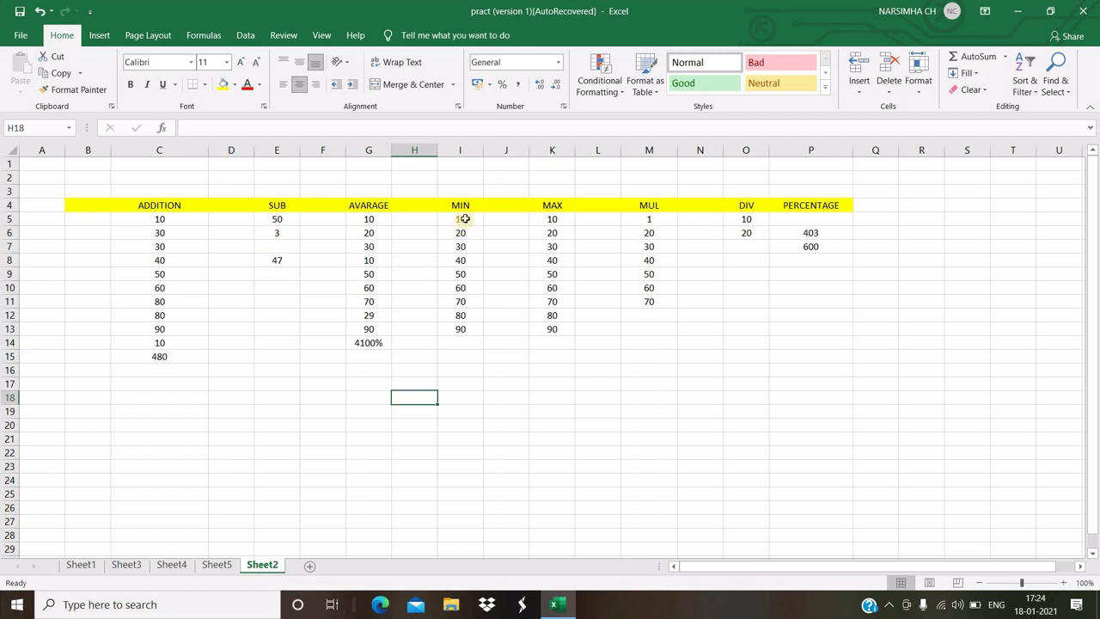
{"action": "left_click_drag", "start_coordinate": [464, 214], "coordinate": [459, 331]}
{"action": "left_click", "coordinate": [483, 436]}
{"action": "left_click", "coordinate": [462, 220]}
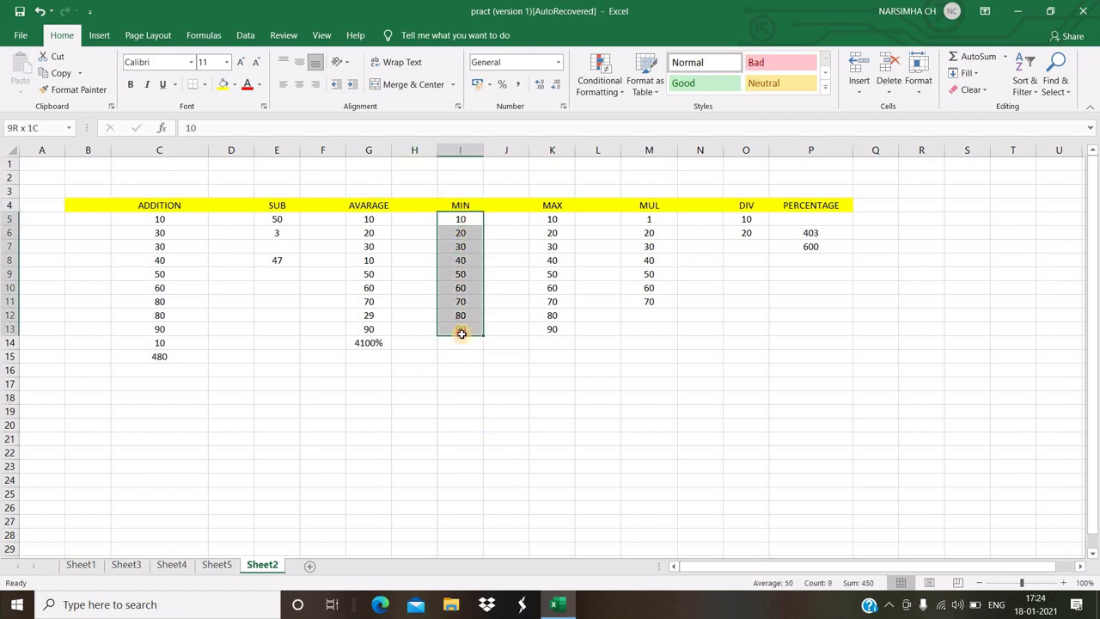
{"action": "left_click", "coordinate": [455, 369]}
{"action": "left_click", "coordinate": [453, 353]}
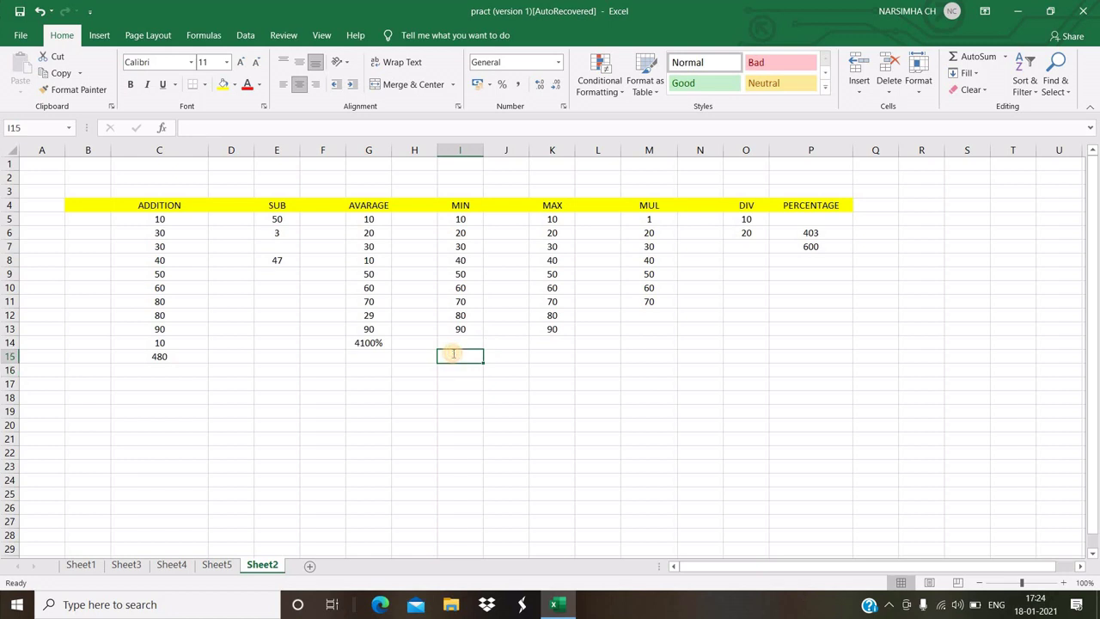
{"action": "type", "text": "=M"}
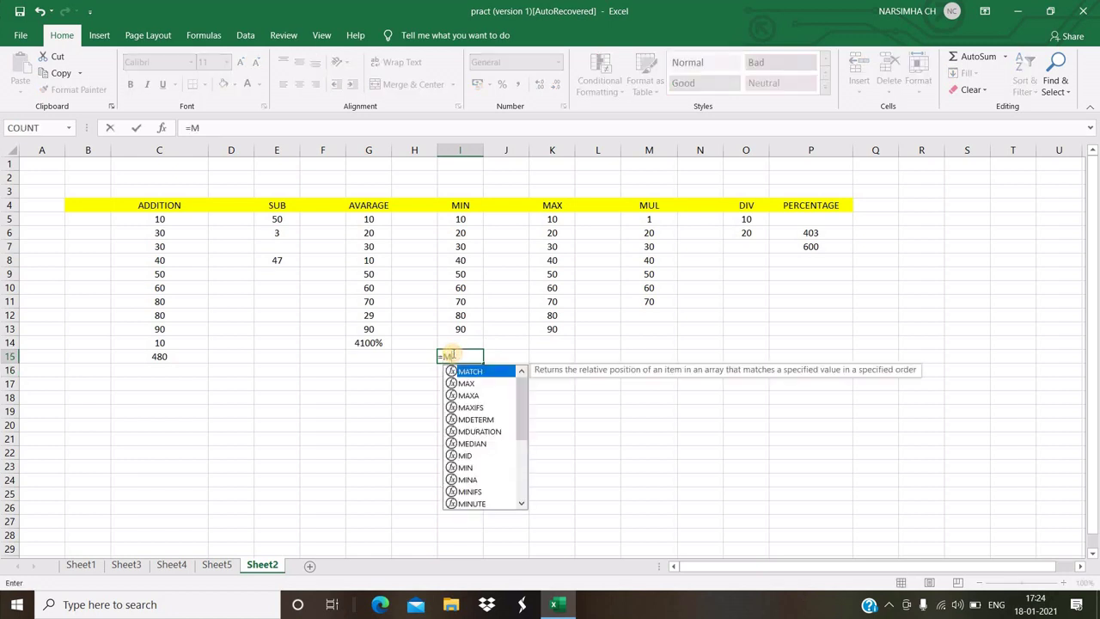
{"action": "type", "text": "IN("}
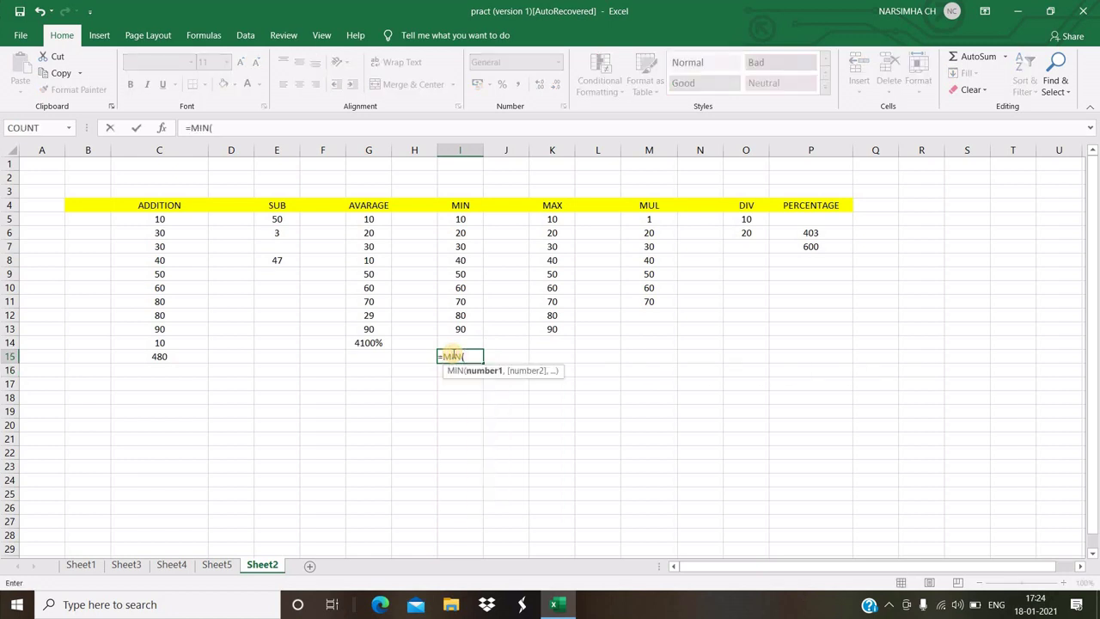
{"action": "left_click", "coordinate": [470, 218]}
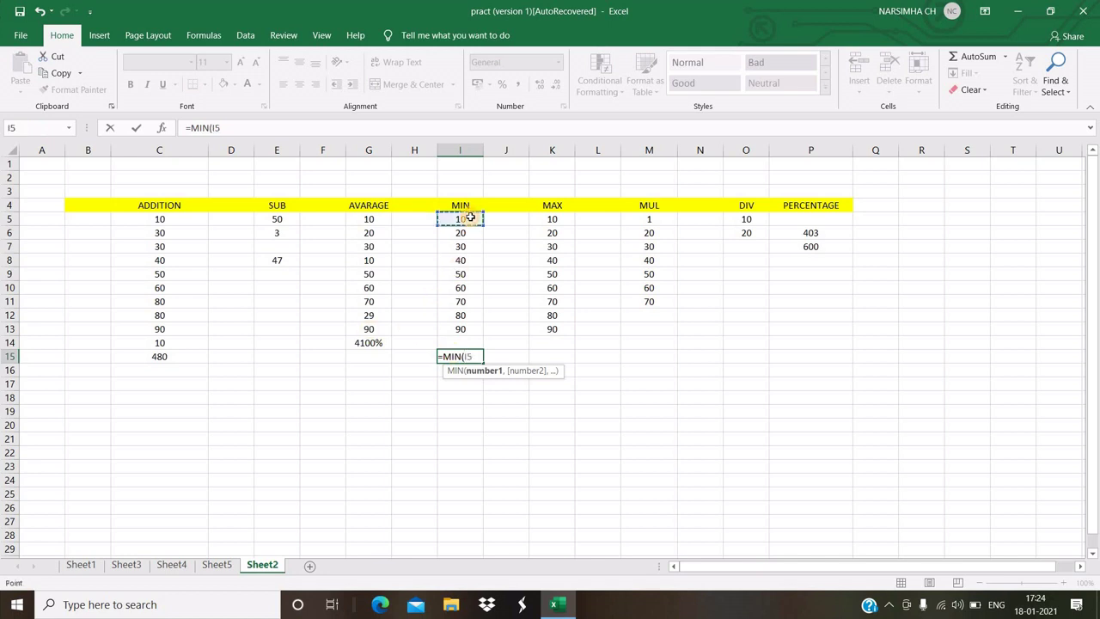
{"action": "key", "text": "Down"}
{"action": "key", "text": "Down"}
{"action": "key", "text": "Down"}
{"action": "key", "text": "Down"}
{"action": "key", "text": "Down"}
{"action": "key", "text": "Down"}
{"action": "key", "text": "Up"}
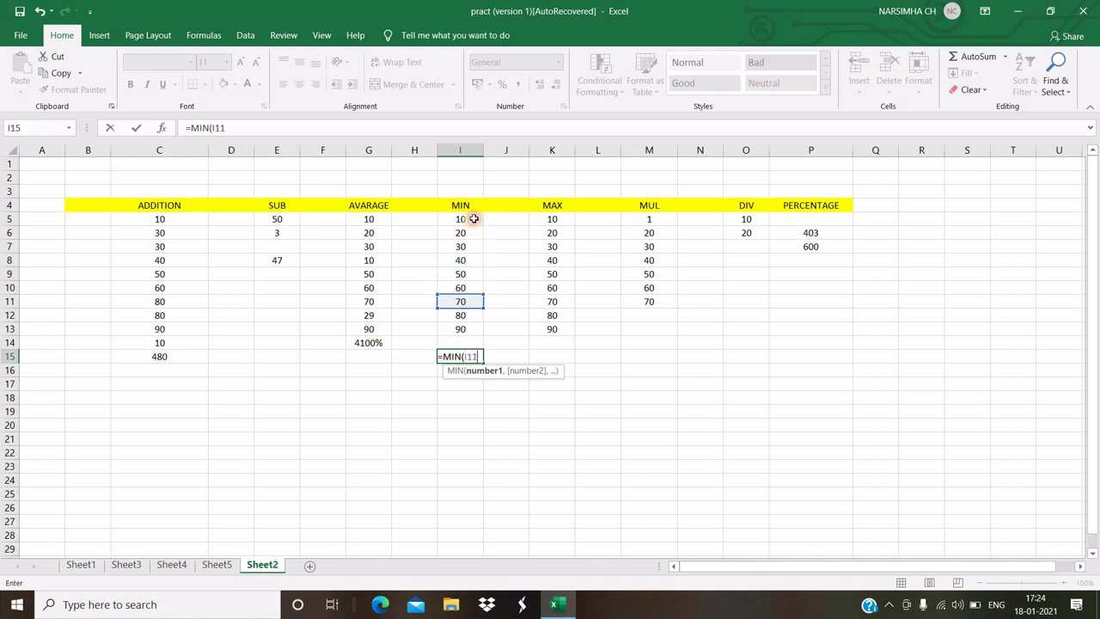
{"action": "key", "text": "Return"}
- Rewrite I15 as =MIN(I5:I14)
{"action": "left_click", "coordinate": [471, 221]}
{"action": "left_click", "coordinate": [467, 353]}
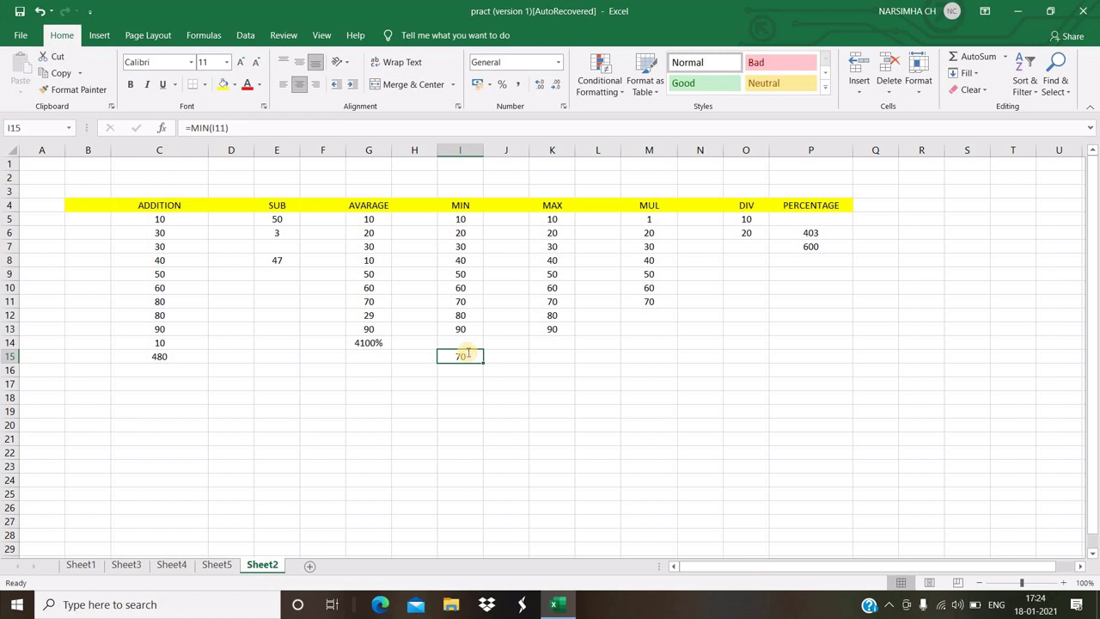
{"action": "key", "text": "BackSpace"}
{"action": "type", "text": "="}
{"action": "key", "text": "BackSpace"}
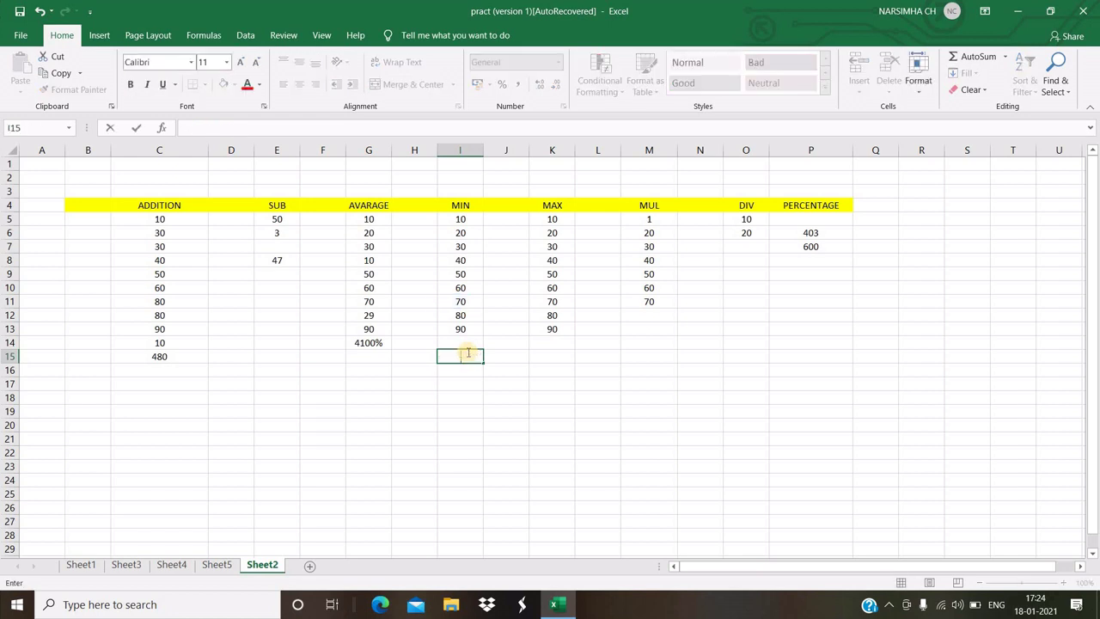
{"action": "type", "text": "=MIN"}
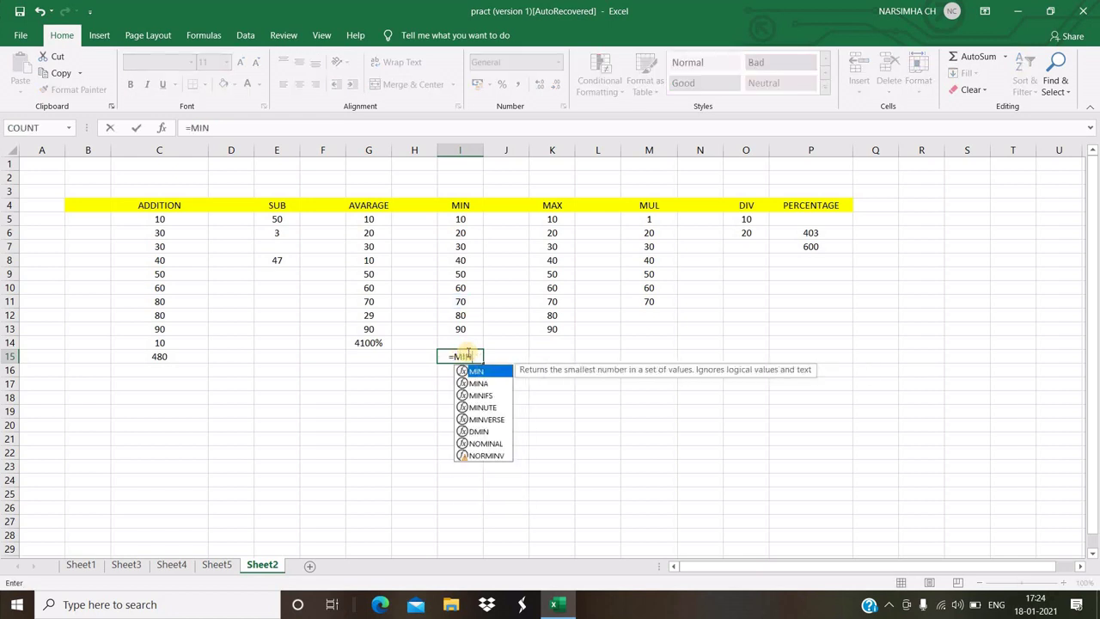
{"action": "type", "text": "("}
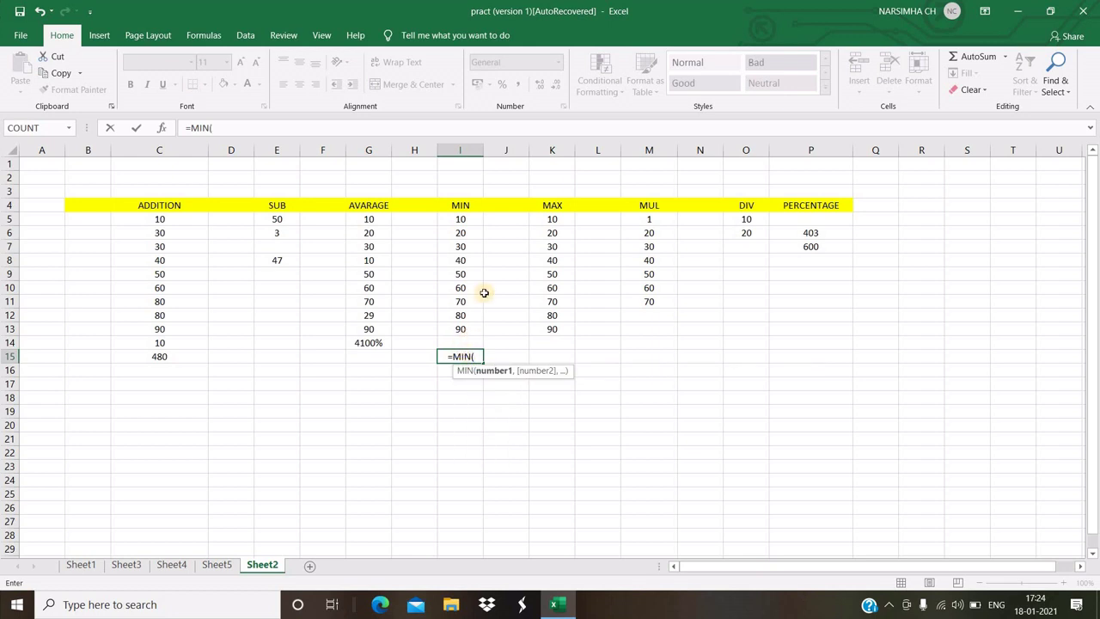
{"action": "left_click", "coordinate": [456, 220]}
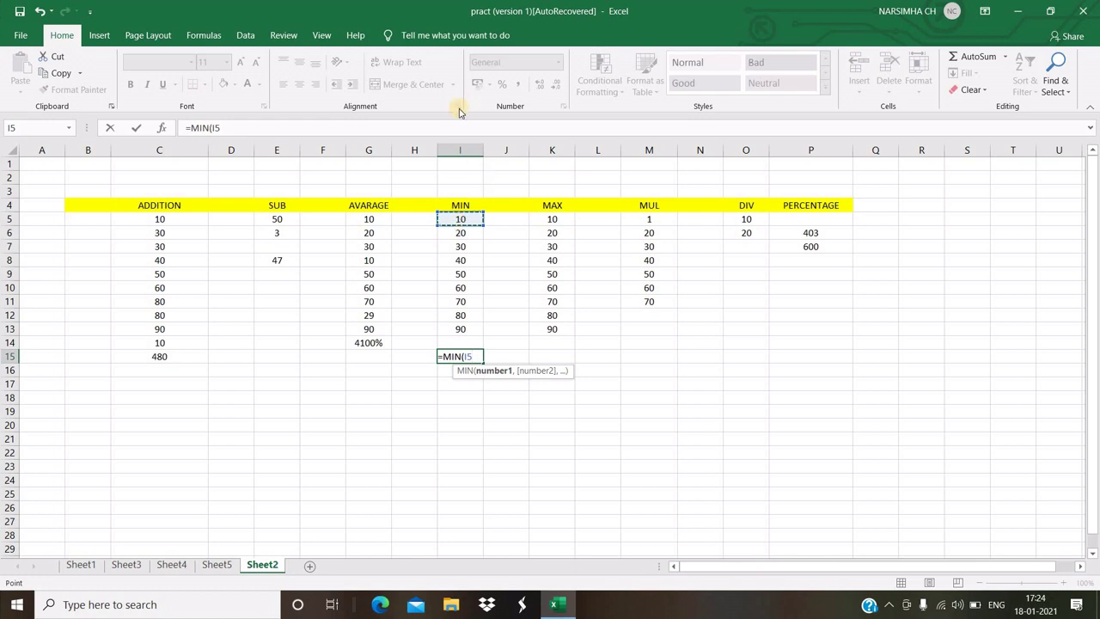
{"action": "left_click_drag", "start_coordinate": [476, 220], "coordinate": [477, 336]}
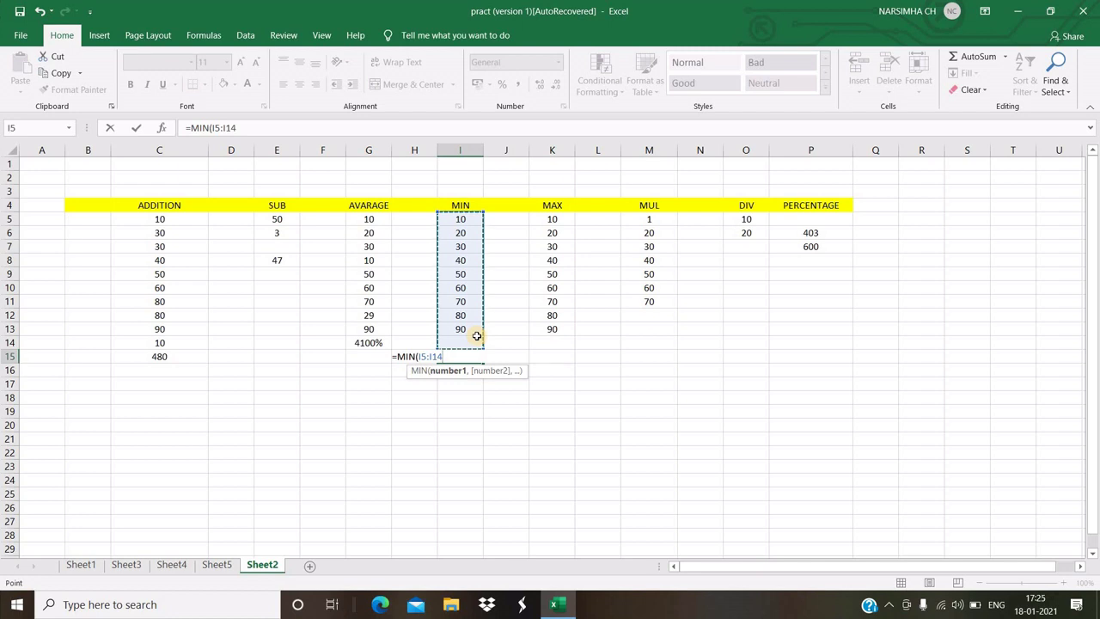
{"action": "type", "text": ")"}
{"action": "key", "text": "Return"}
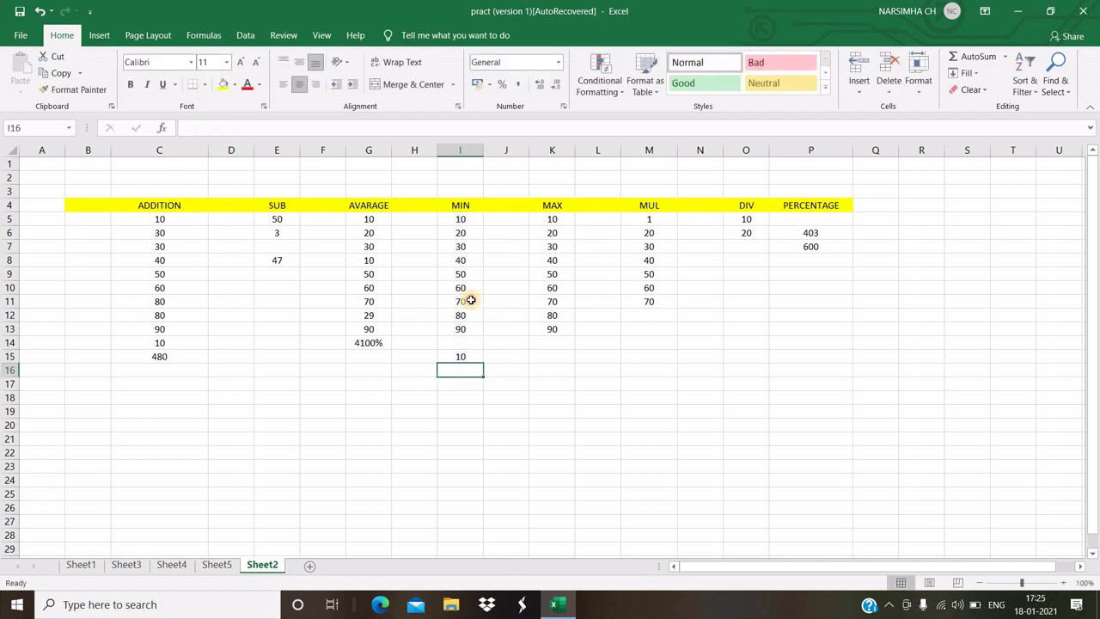
- Set I11 to -1 and check the MIN column values
{"action": "left_click", "coordinate": [471, 300]}
{"action": "type", "text": "1"}
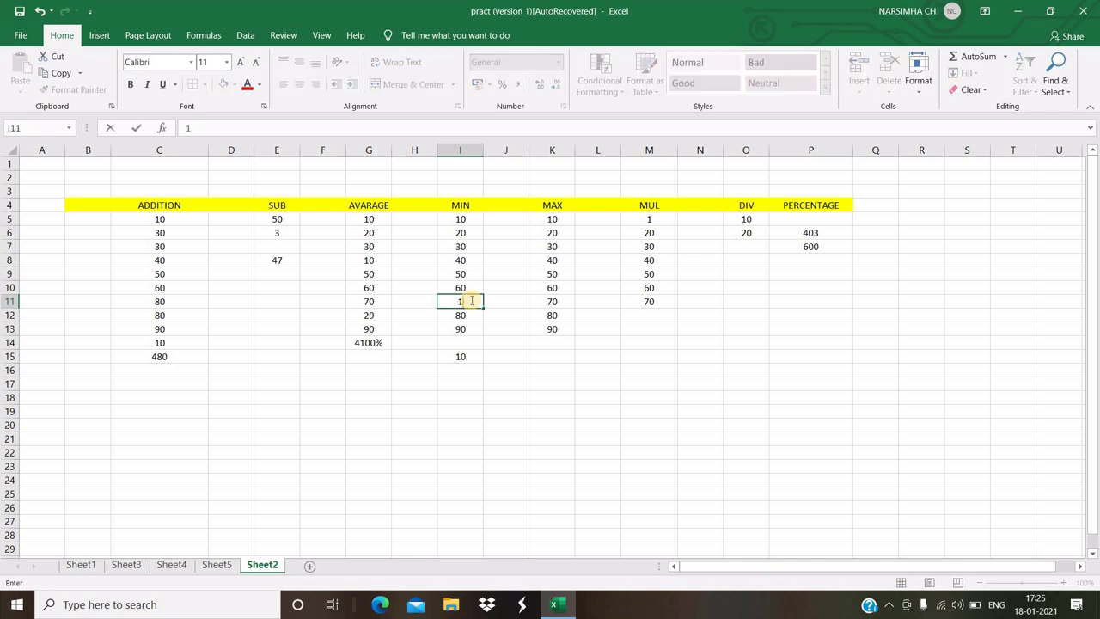
{"action": "key", "text": "Return"}
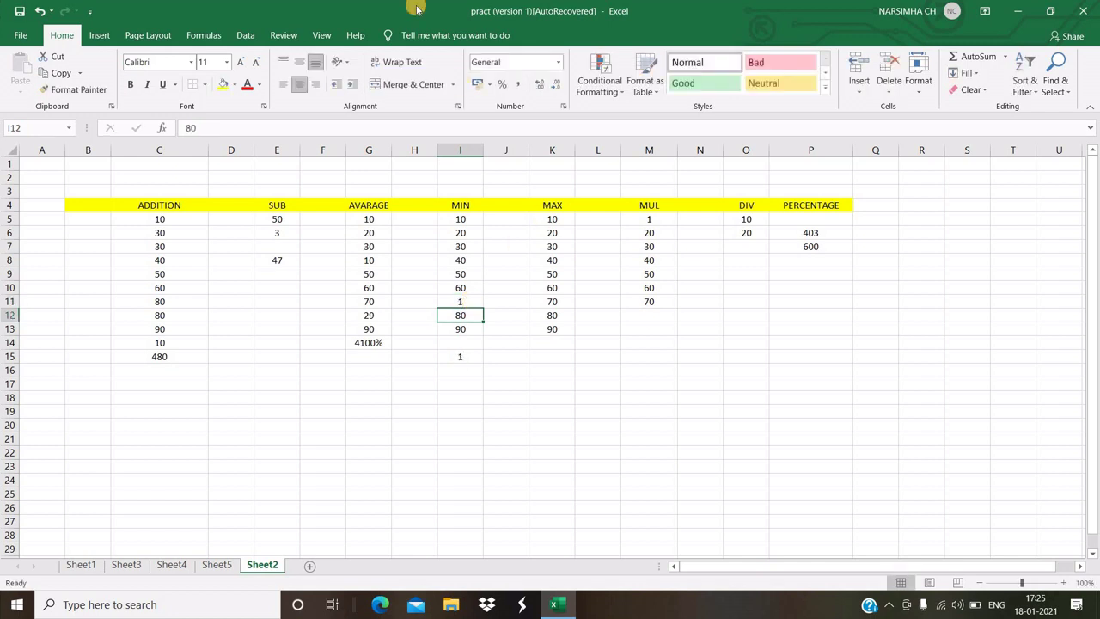
{"action": "left_click_drag", "start_coordinate": [461, 219], "coordinate": [471, 325]}
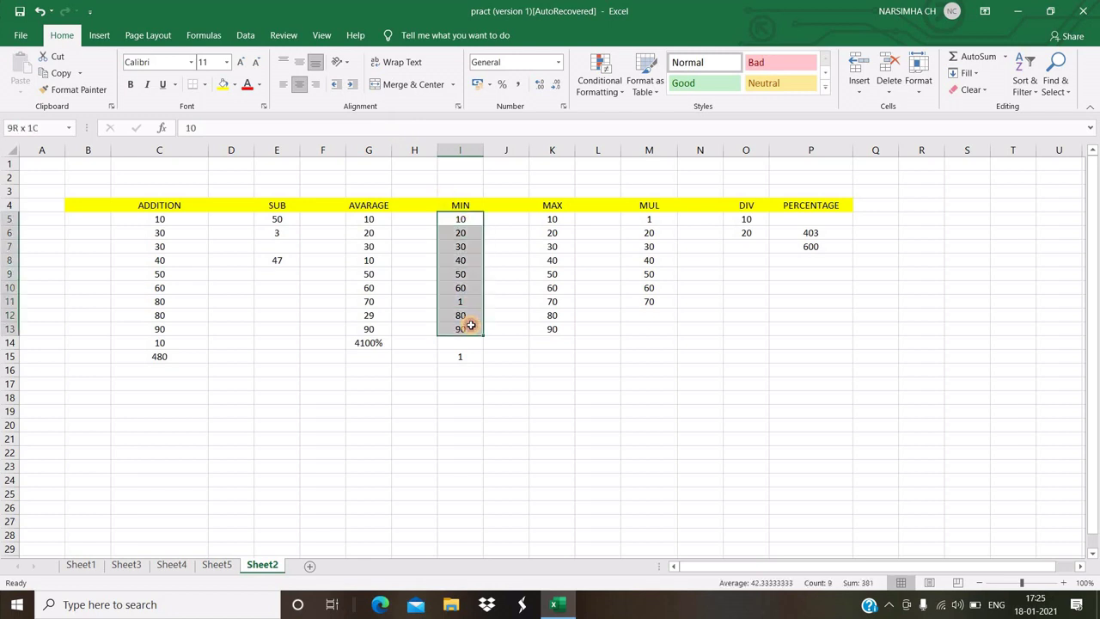
{"action": "left_click", "coordinate": [461, 301]}
{"action": "type", "text": "="}
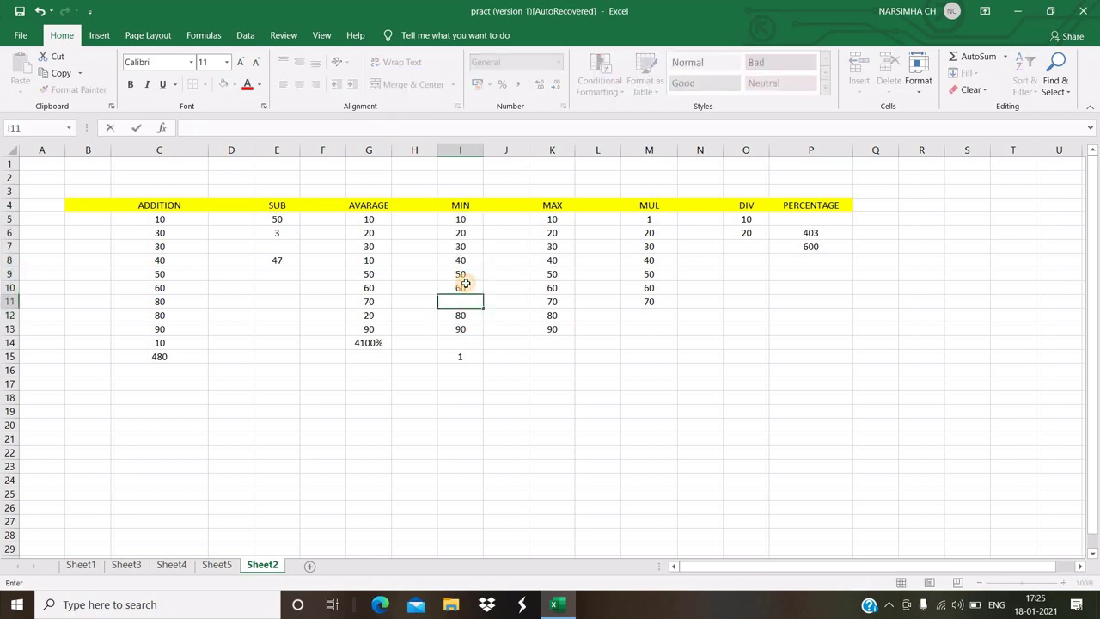
{"action": "type", "text": "-1"}
{"action": "key", "text": "Return"}
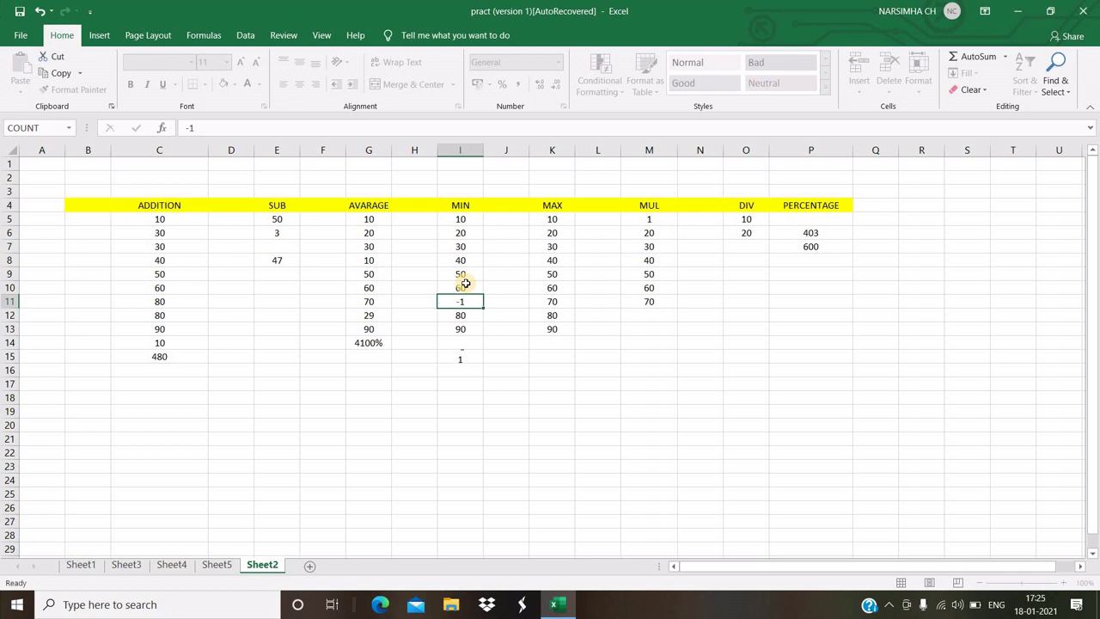
- Change I6 to -10, then to 10, leaving the MIN result at -1
{"action": "left_click", "coordinate": [457, 234]}
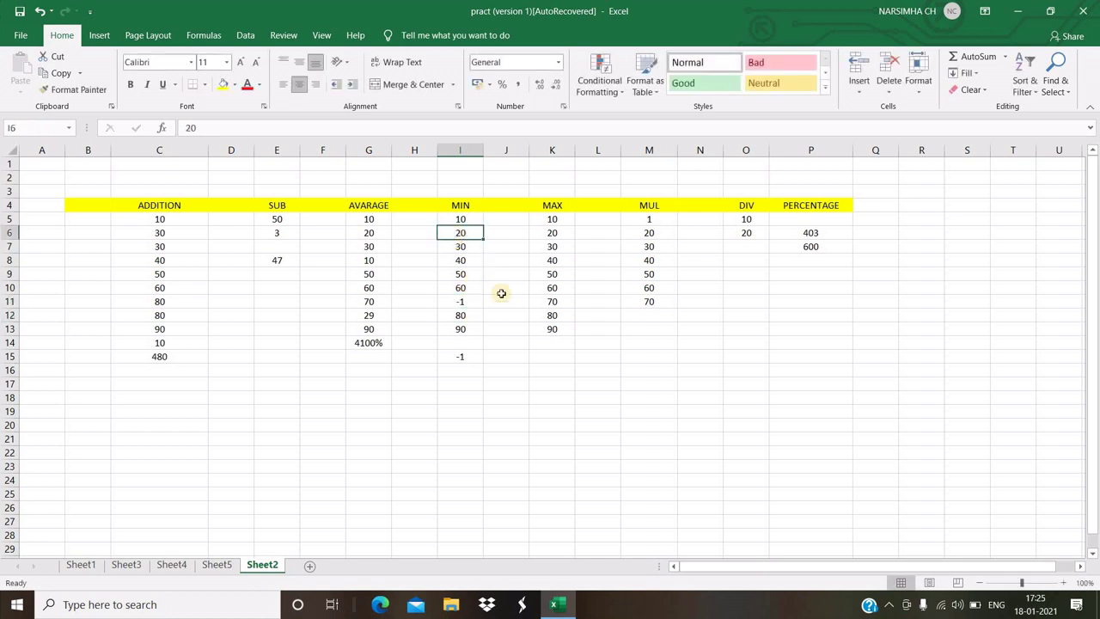
{"action": "type", "text": "-1"}
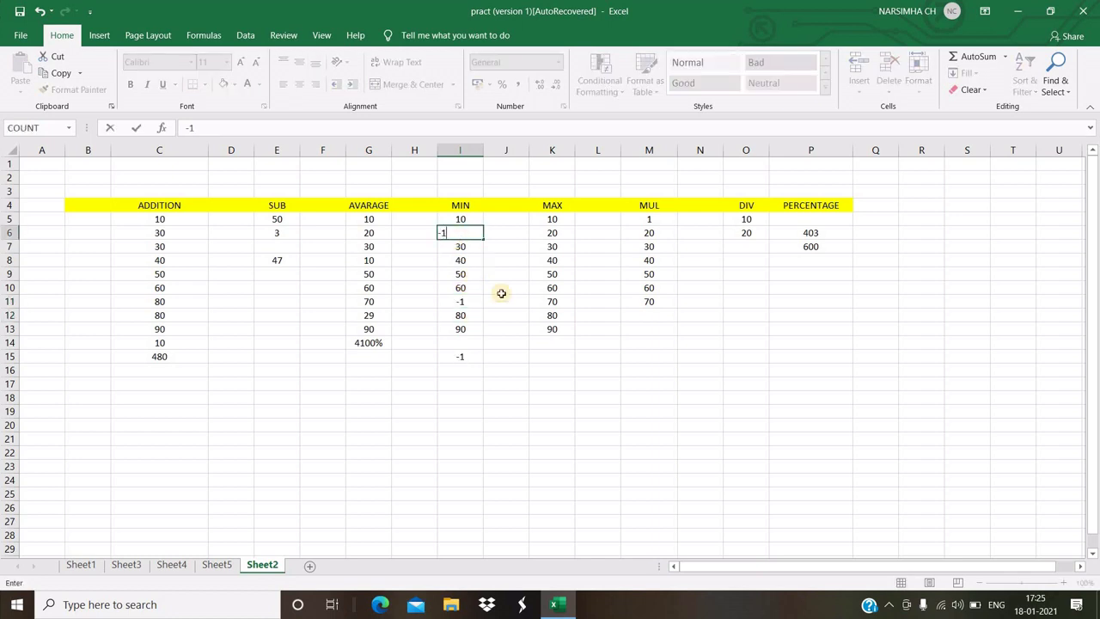
{"action": "type", "text": "0"}
{"action": "key", "text": "Return"}
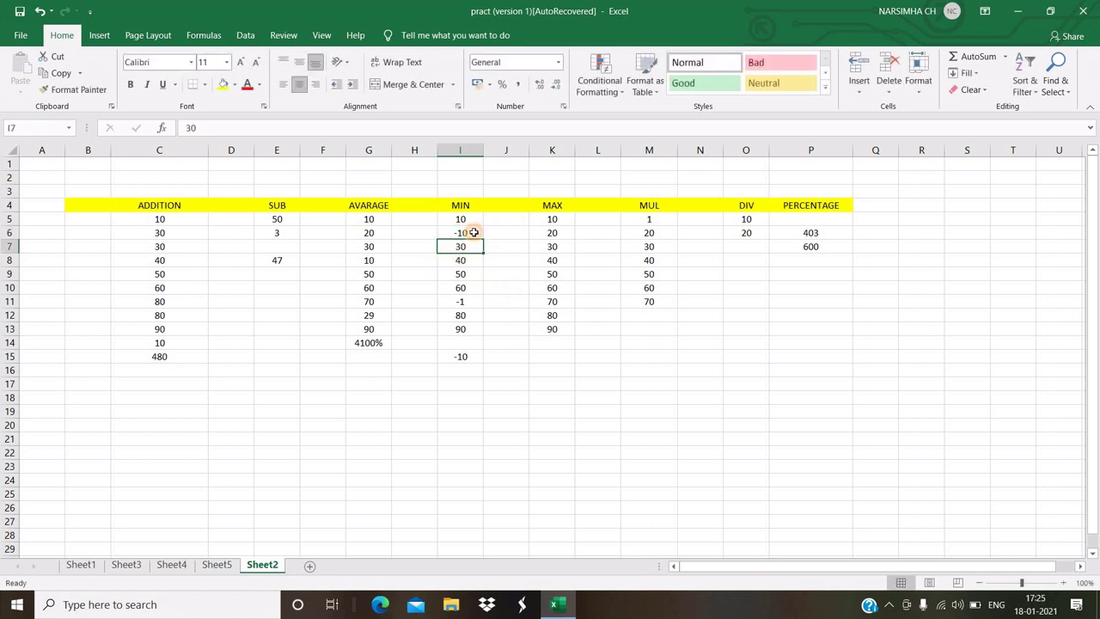
{"action": "left_click", "coordinate": [474, 232]}
{"action": "type", "text": "1"}
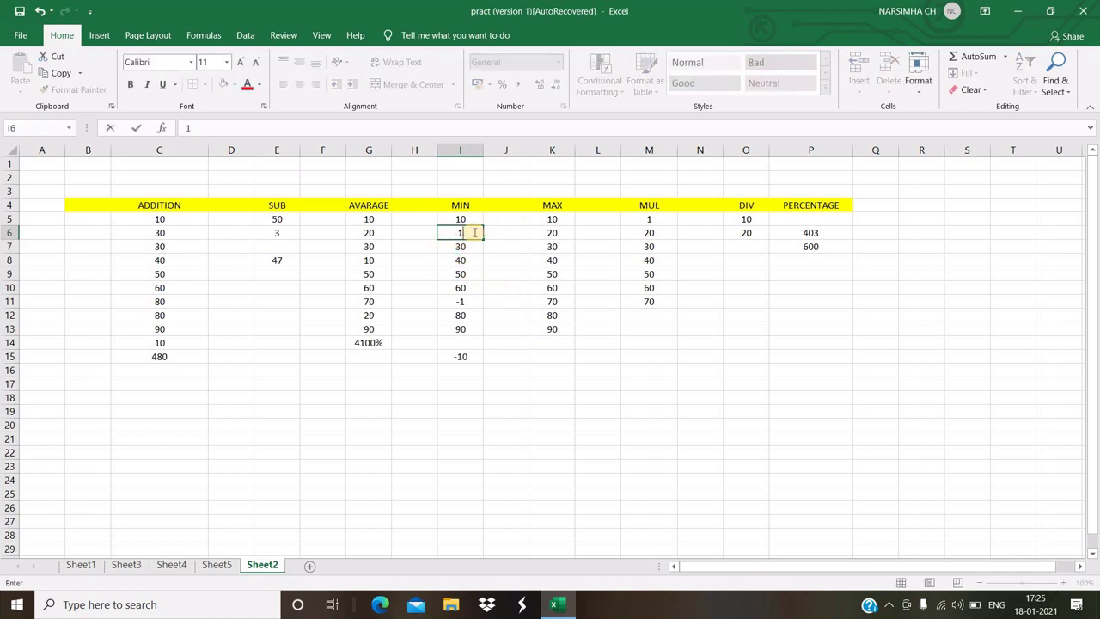
{"action": "key", "text": "Return"}
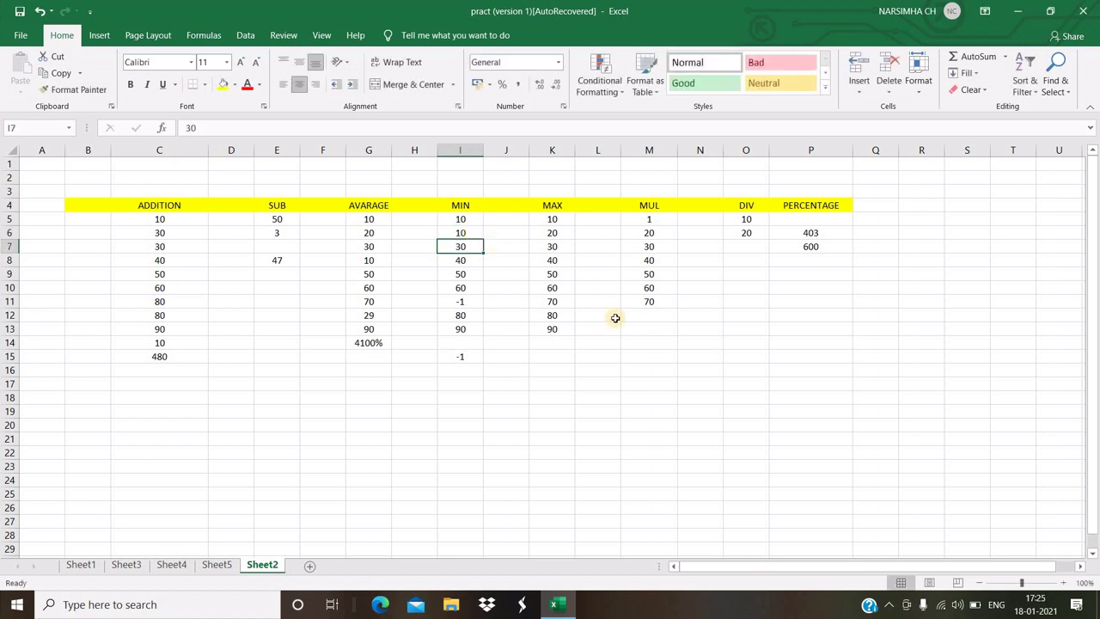
- Enter =MAX(K5:K14) in K15, showing 90
{"action": "left_click_drag", "start_coordinate": [566, 214], "coordinate": [551, 371]}
{"action": "left_click", "coordinate": [551, 343]}
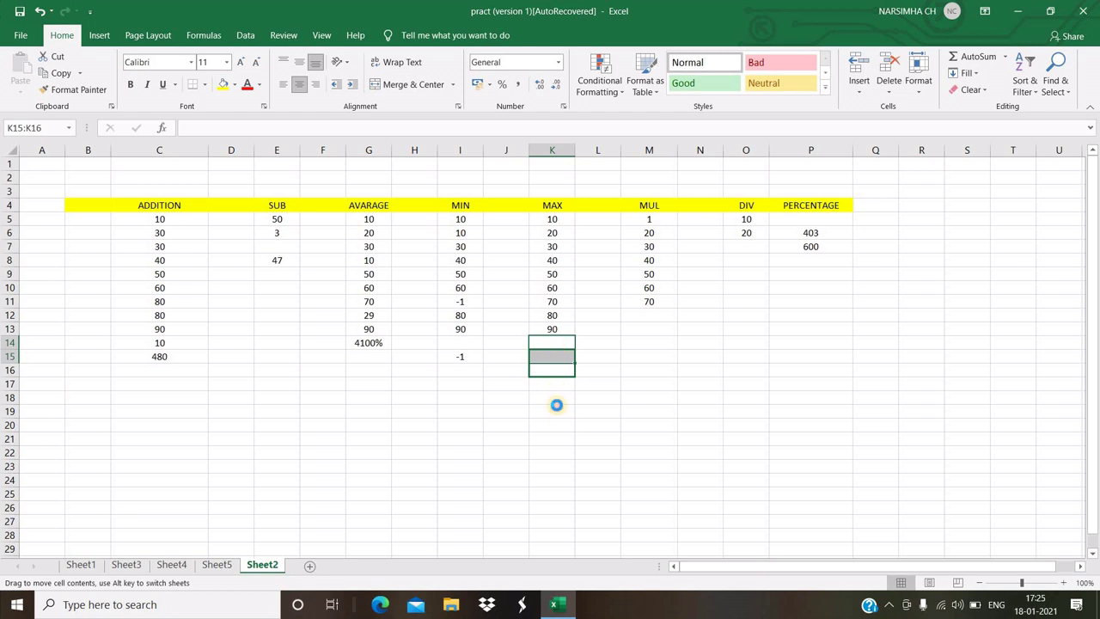
{"action": "left_click", "coordinate": [549, 353]}
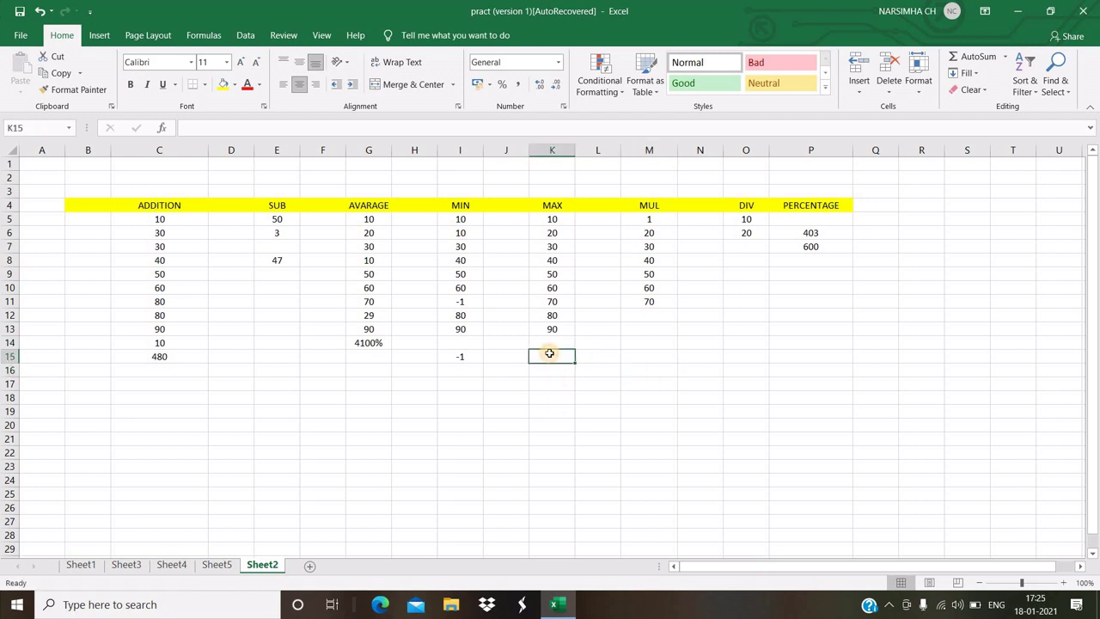
{"action": "type", "text": "="}
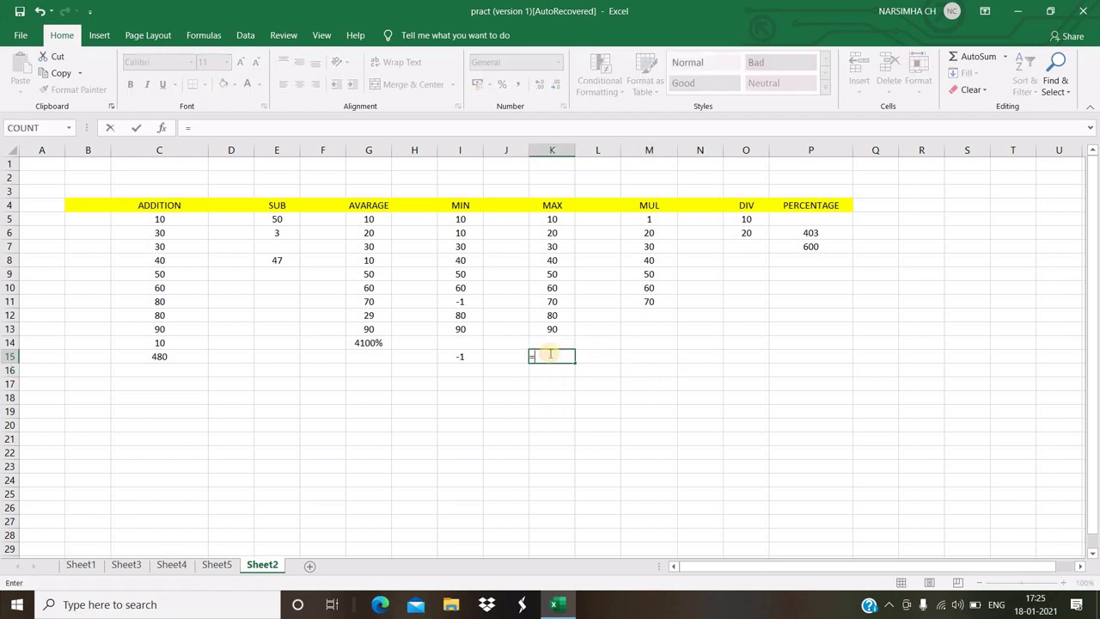
{"action": "type", "text": "MAX("}
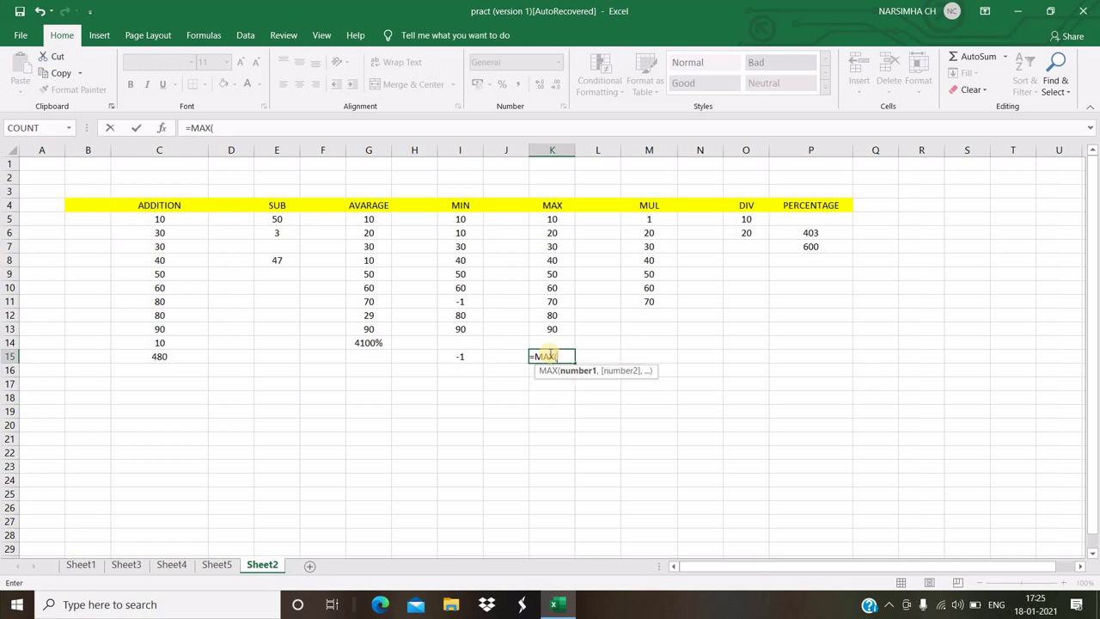
{"action": "left_click", "coordinate": [551, 218]}
{"action": "left_click_drag", "start_coordinate": [571, 241], "coordinate": [569, 339]}
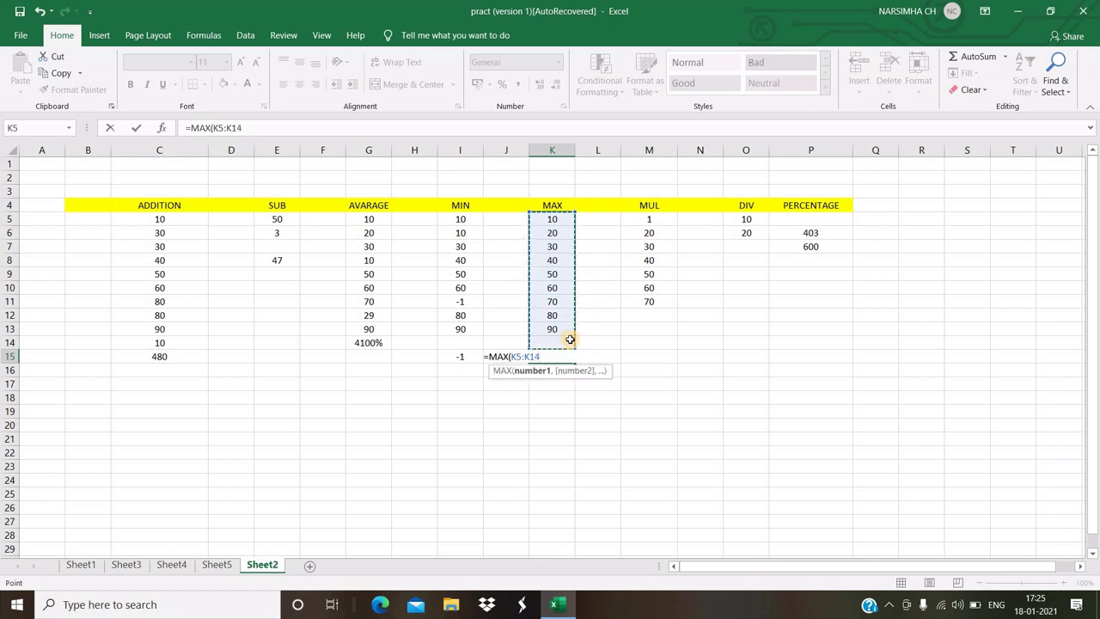
{"action": "type", "text": ")"}
{"action": "key", "text": "Return"}
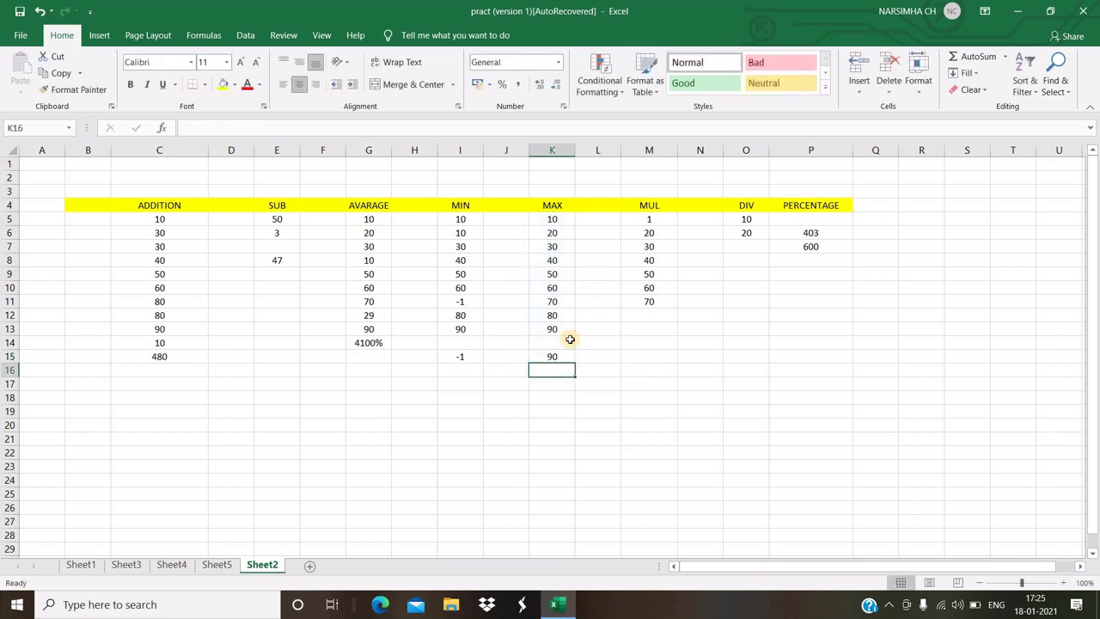
{"action": "left_click", "coordinate": [560, 352]}
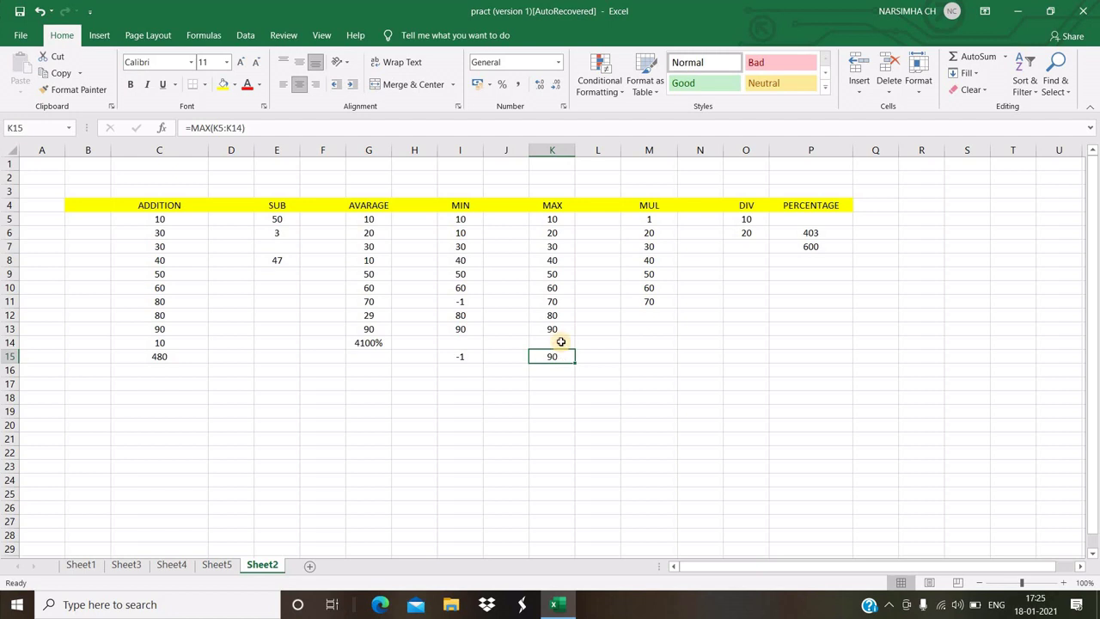
- Enter 1 in K14, replacing the 11 that was typed first
{"action": "left_click", "coordinate": [560, 342]}
{"action": "type", "text": "11000"}
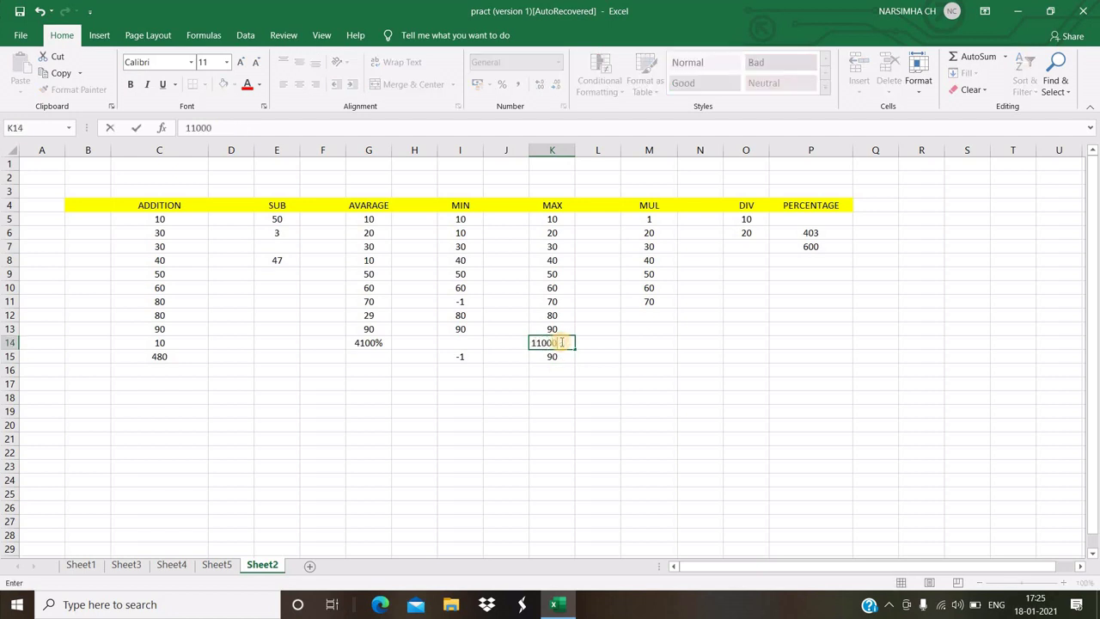
{"action": "key", "text": "Return"}
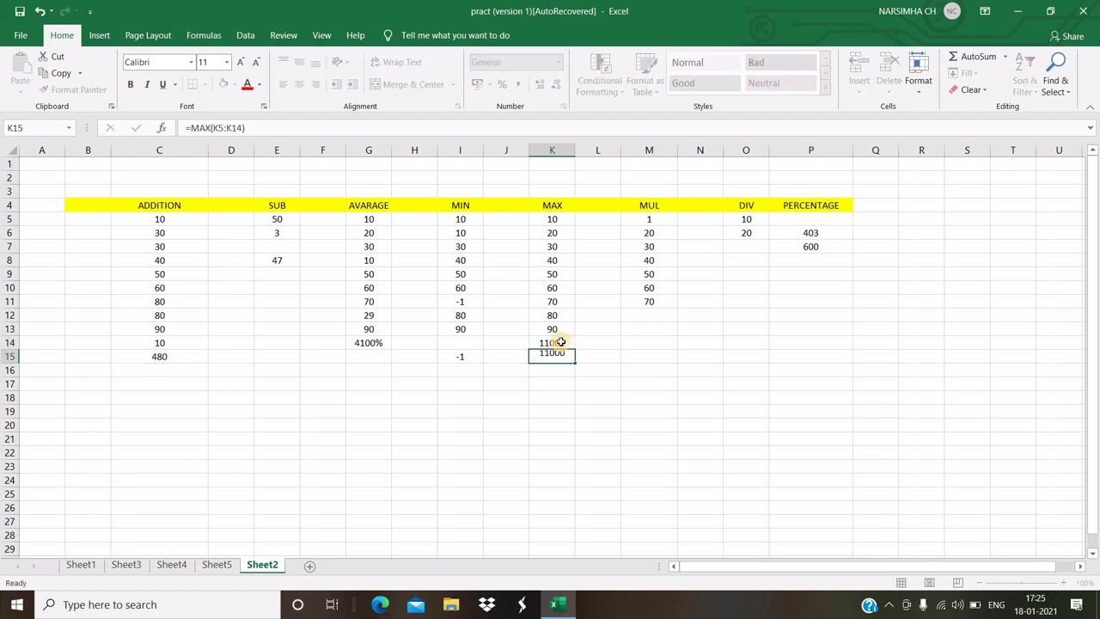
{"action": "left_click", "coordinate": [554, 243]}
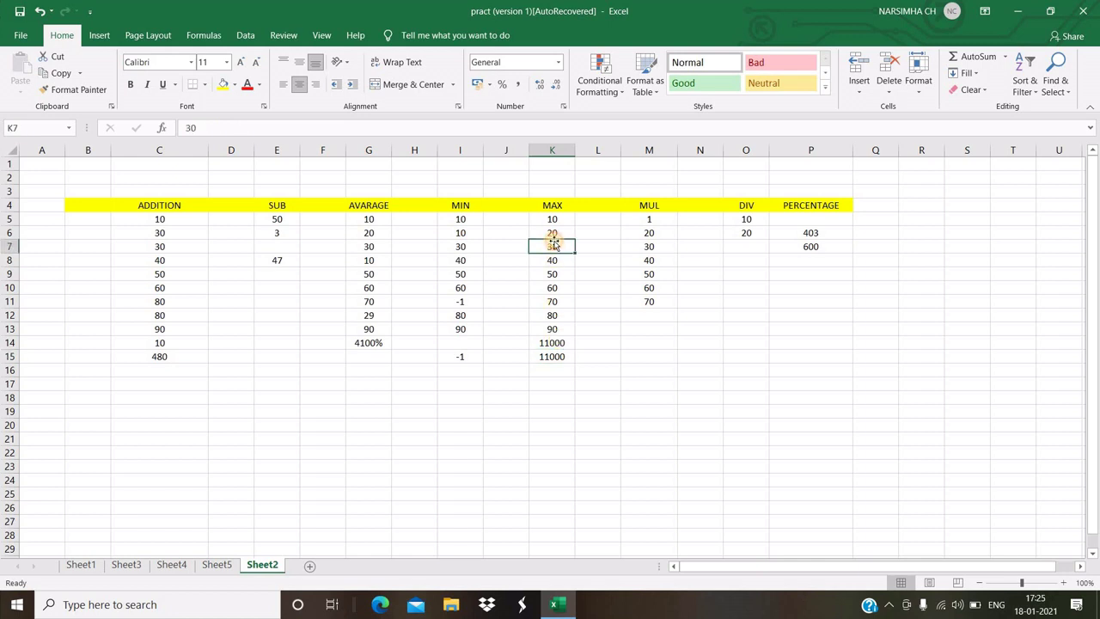
{"action": "left_click", "coordinate": [561, 343]}
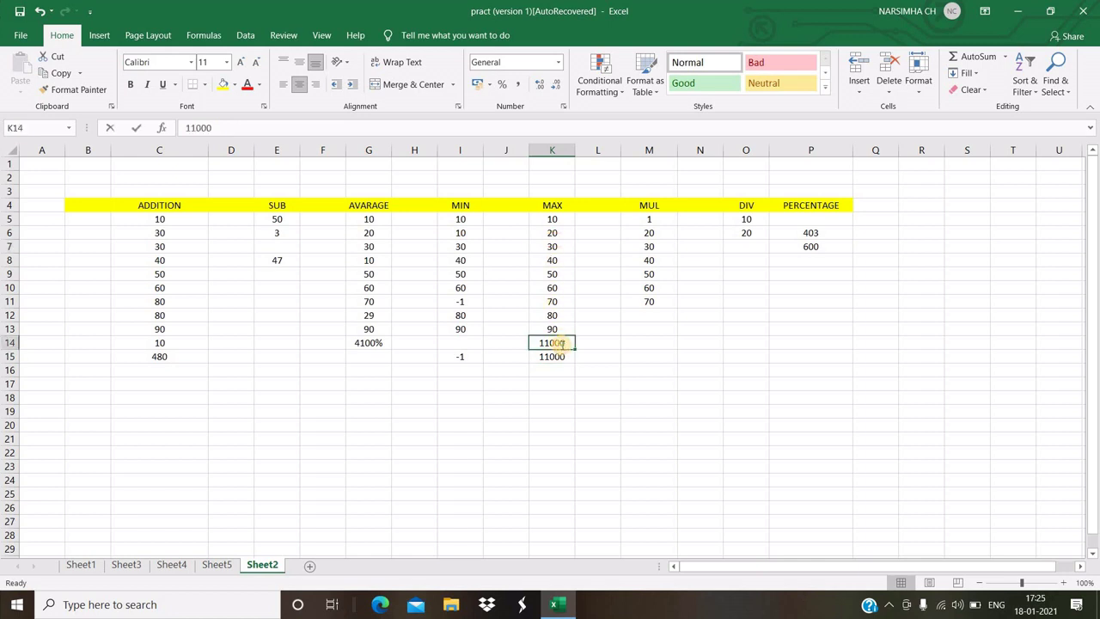
{"action": "type", "text": "1"}
{"action": "key", "text": "Return"}
- Set K8 to 5000 so the MAX result in K15 becomes 5000
{"action": "left_click", "coordinate": [557, 261]}
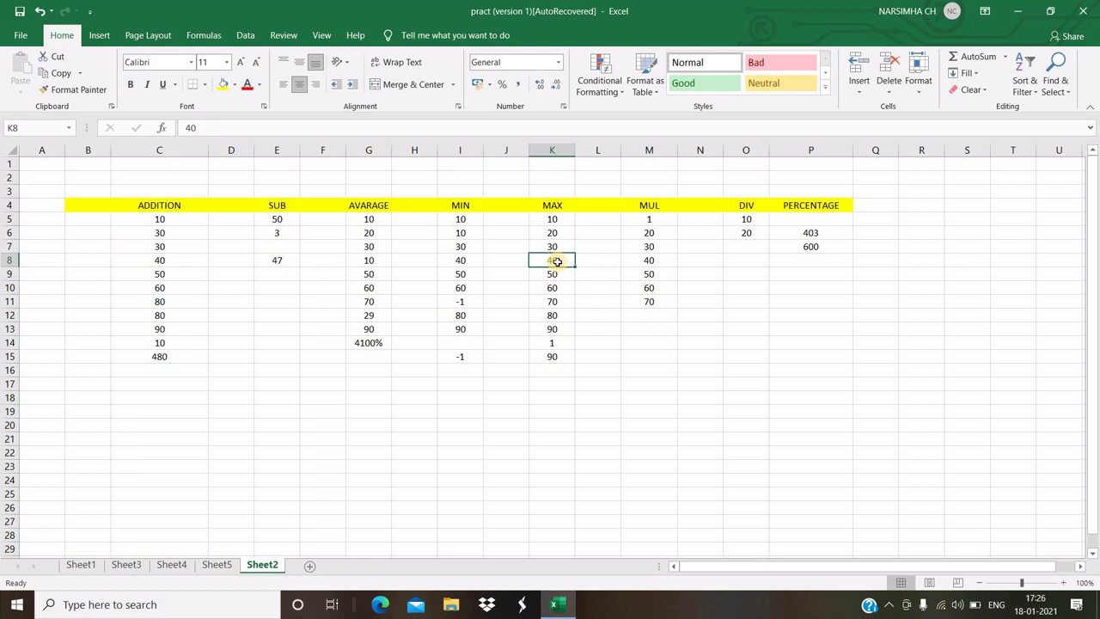
{"action": "type", "text": "5000"}
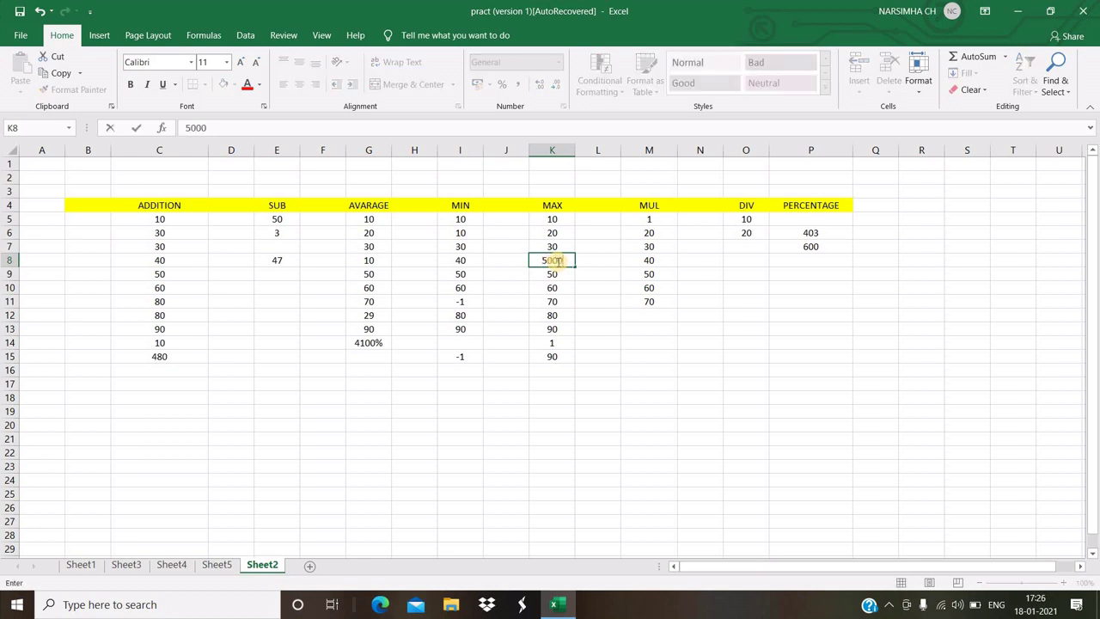
{"action": "key", "text": "Return"}
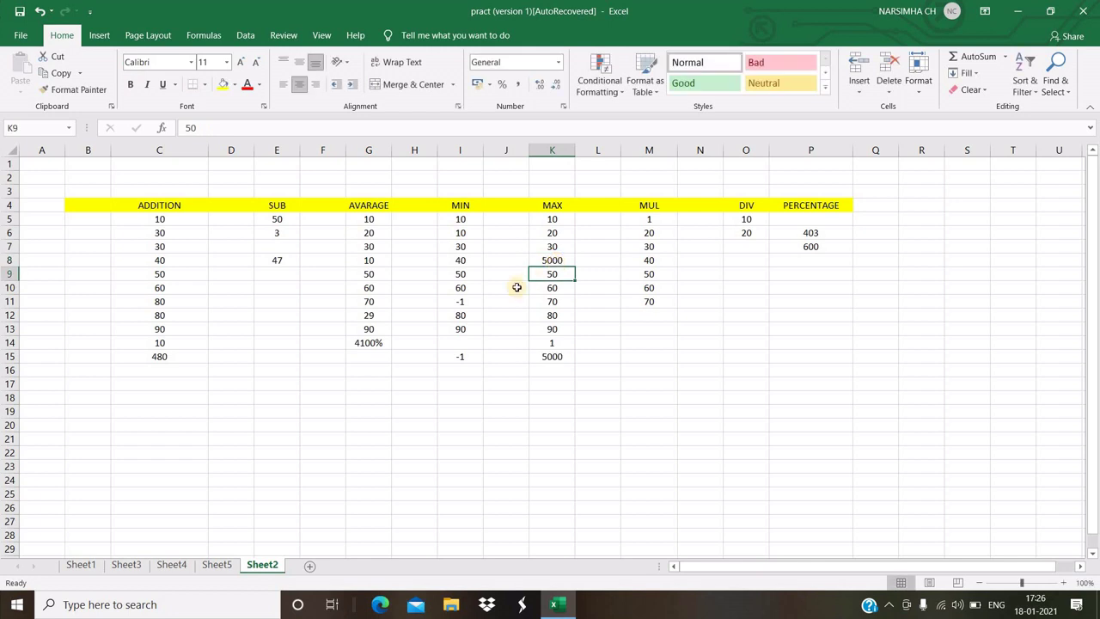
{"action": "left_click", "coordinate": [711, 298]}
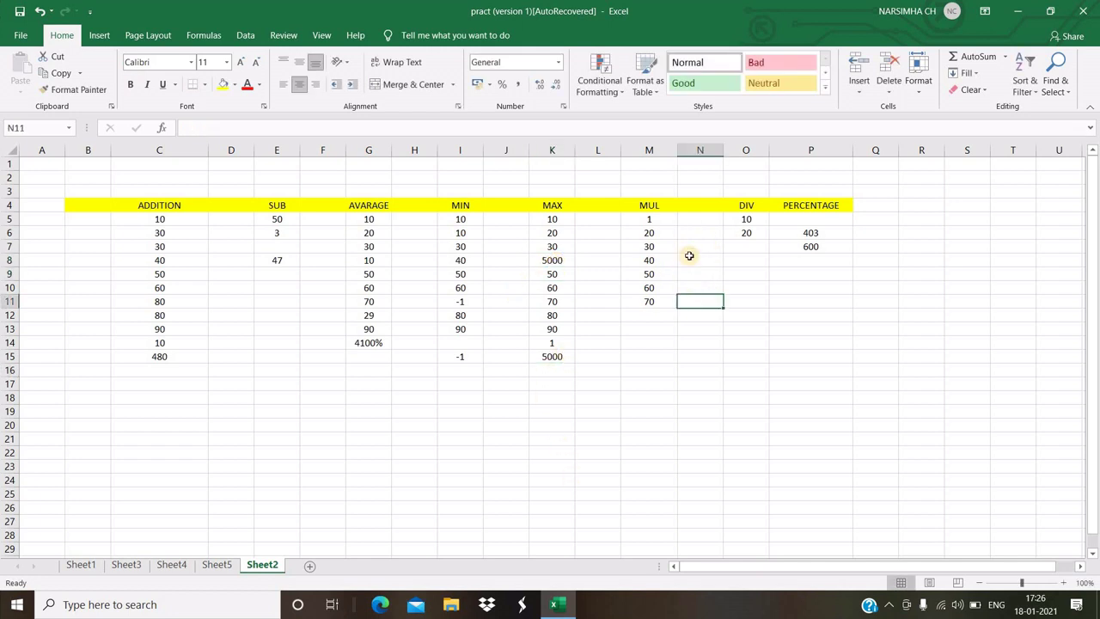
- Enter =O5/O6 in O7 to divide 10 by 20
{"action": "left_click", "coordinate": [749, 218]}
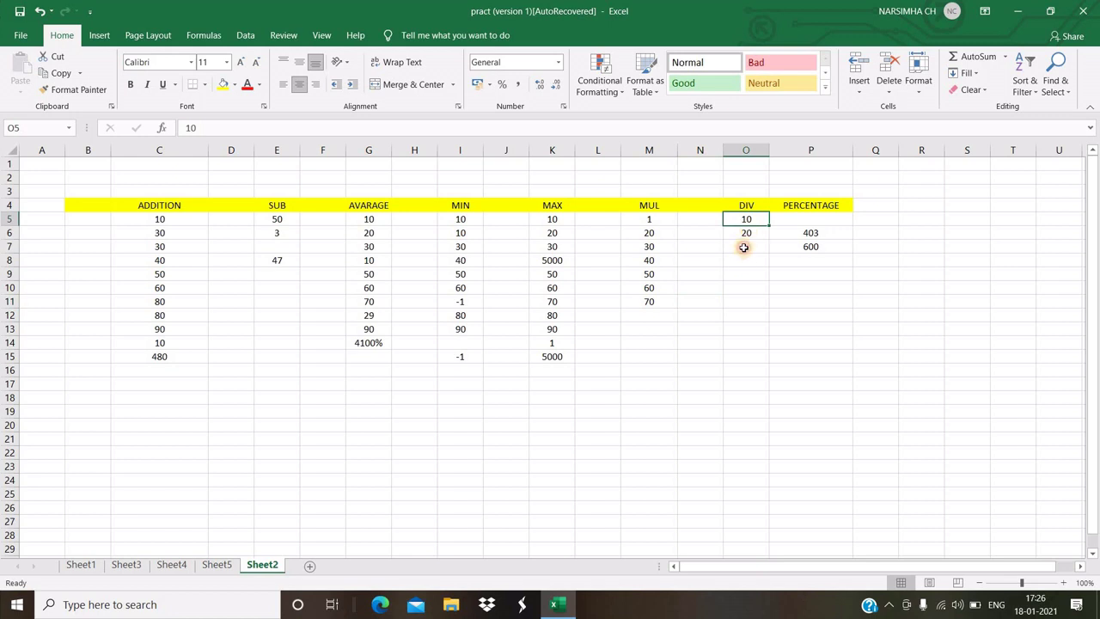
{"action": "left_click", "coordinate": [744, 248]}
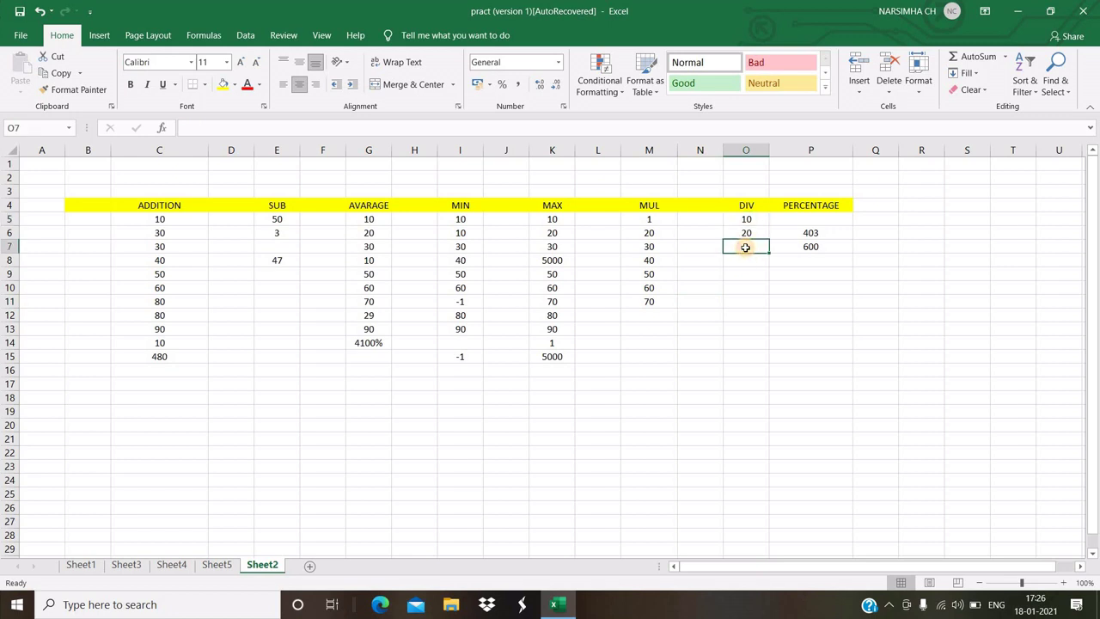
{"action": "type", "text": "="}
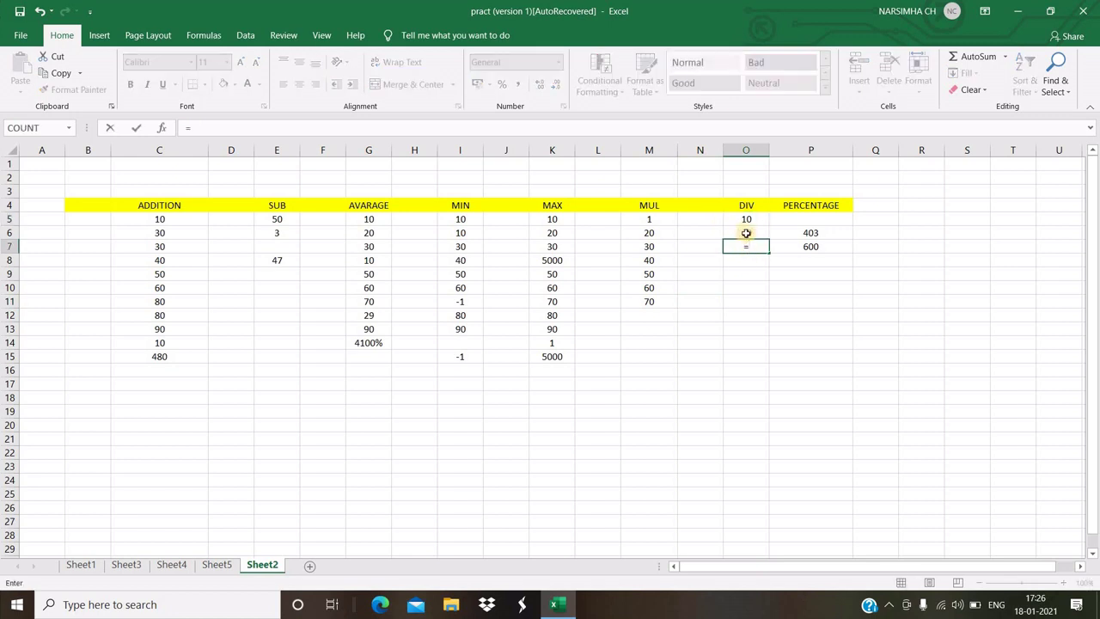
{"action": "left_click", "coordinate": [750, 221]}
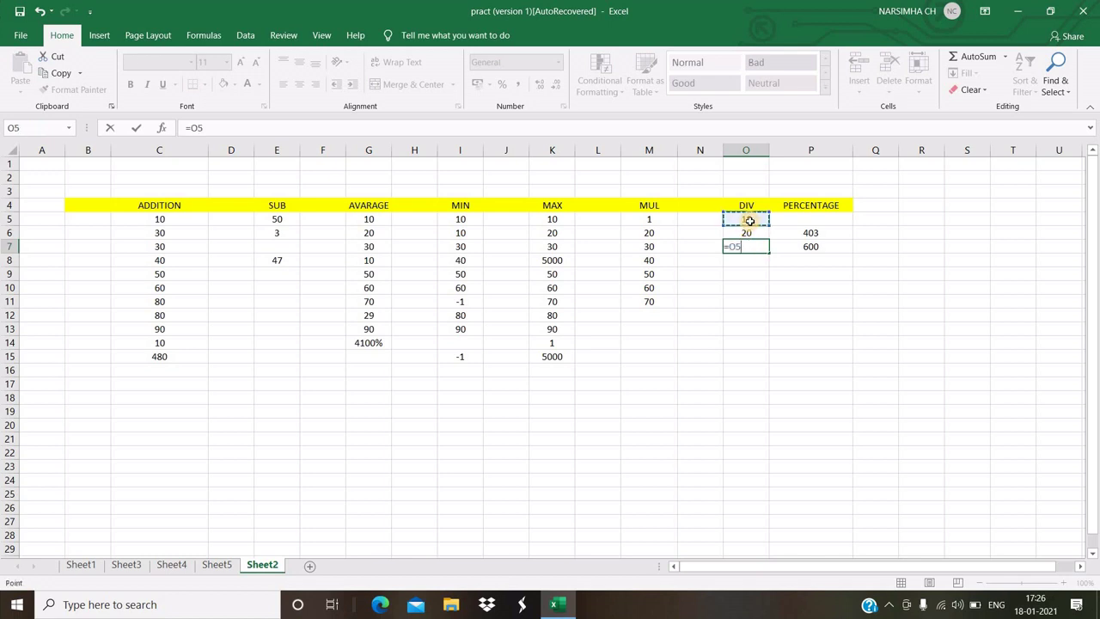
{"action": "type", "text": "/"}
{"action": "left_click", "coordinate": [753, 232]}
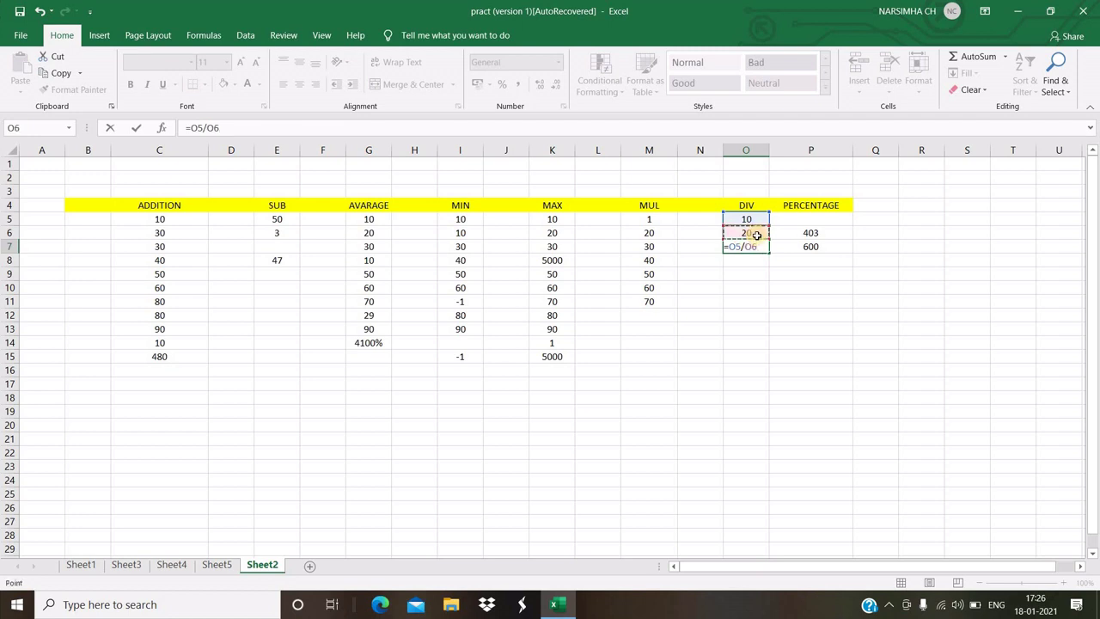
{"action": "key", "text": "Return"}
- Format the O7 result with Percent Style so it shows 50%
{"action": "left_click", "coordinate": [747, 245]}
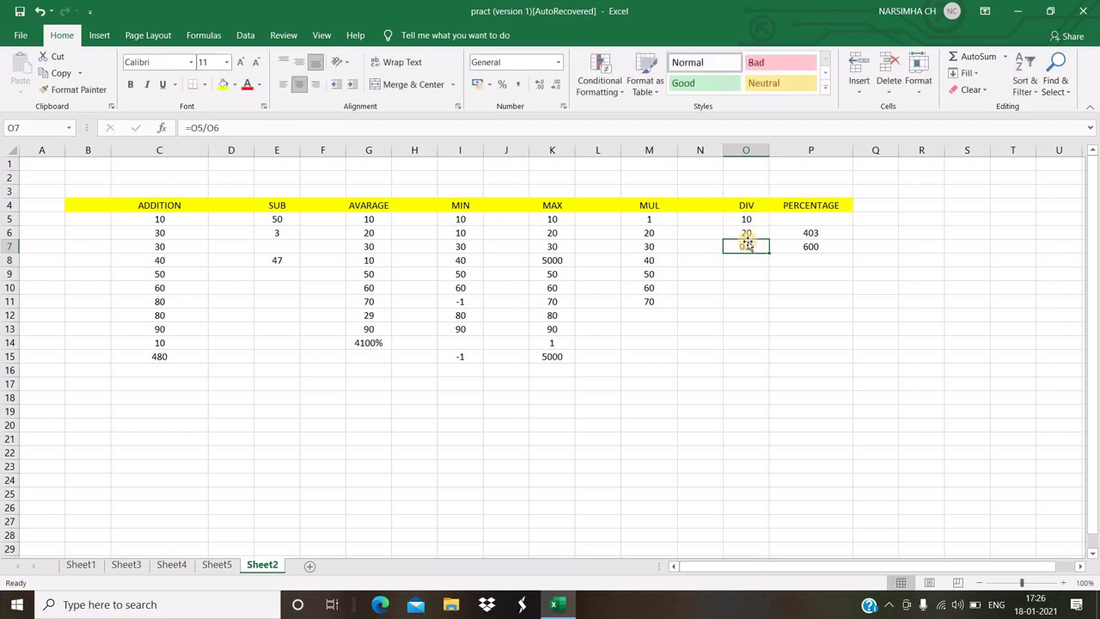
{"action": "left_click", "coordinate": [504, 86]}
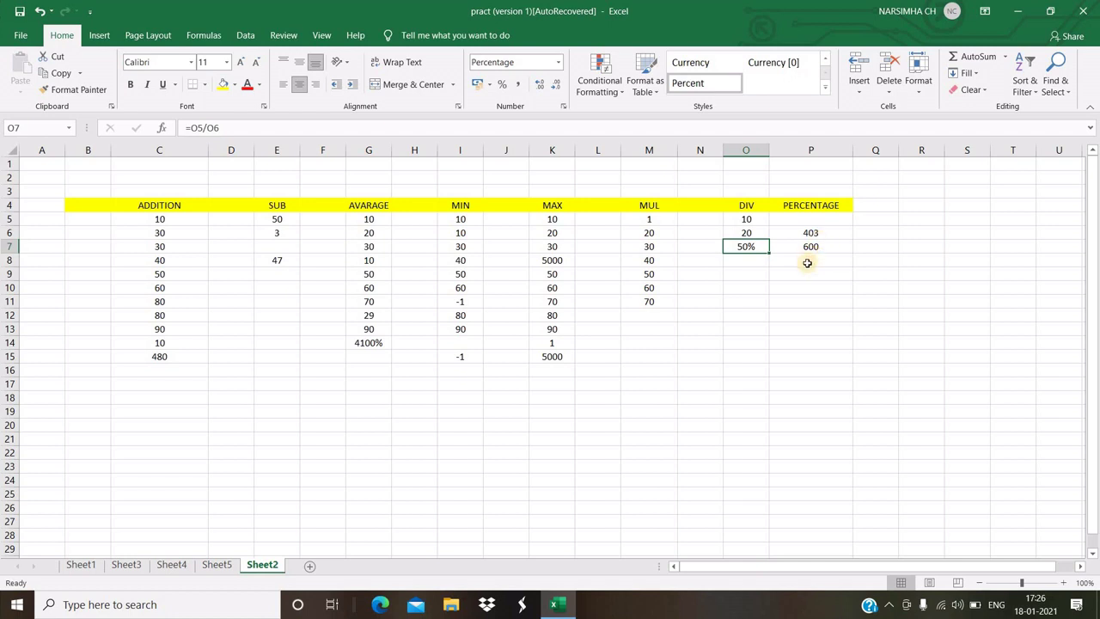
{"action": "left_click", "coordinate": [806, 262]}
{"action": "left_click_drag", "start_coordinate": [810, 231], "coordinate": [816, 268]}
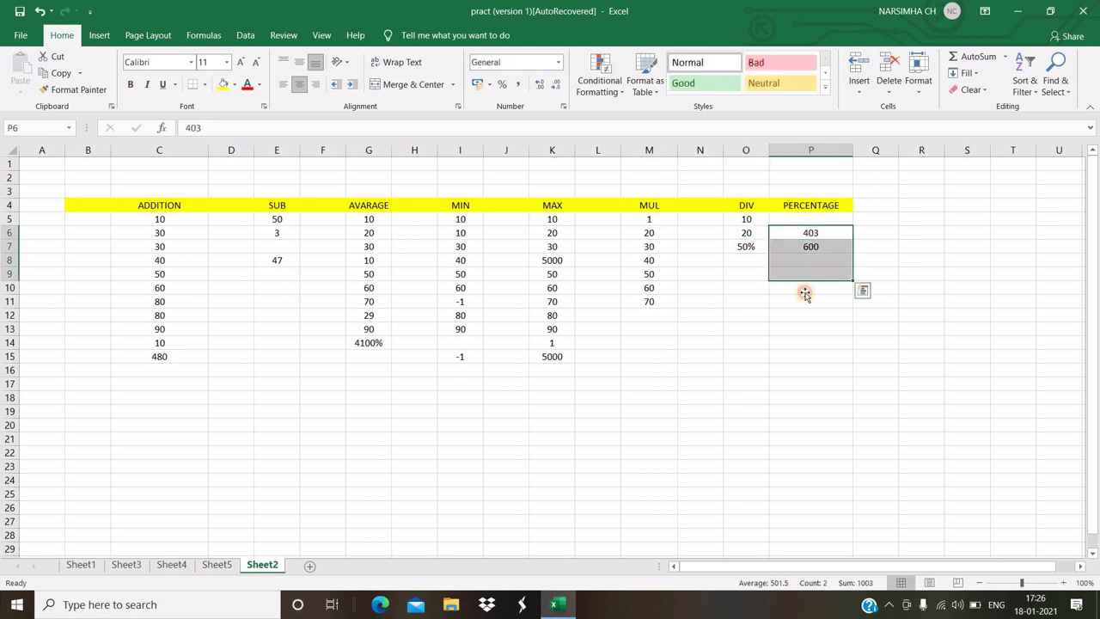
- Enter =P6/P7 in P9 dividing 403 by 600, formatted as a percentage showing 67%
{"action": "left_click", "coordinate": [808, 301]}
{"action": "left_click", "coordinate": [804, 272]}
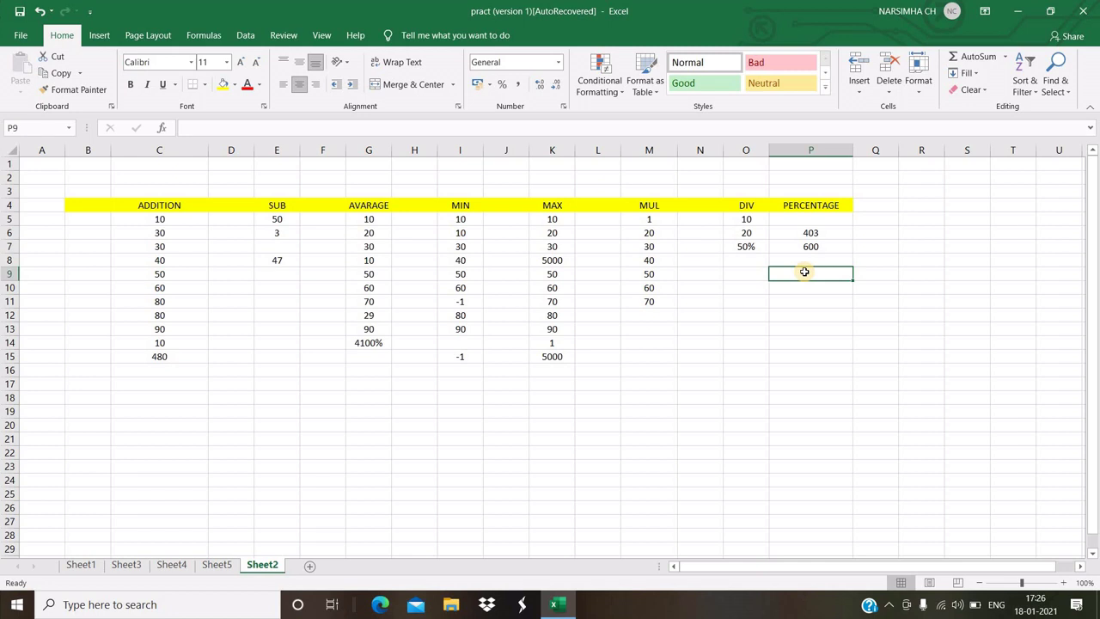
{"action": "type", "text": "403/"}
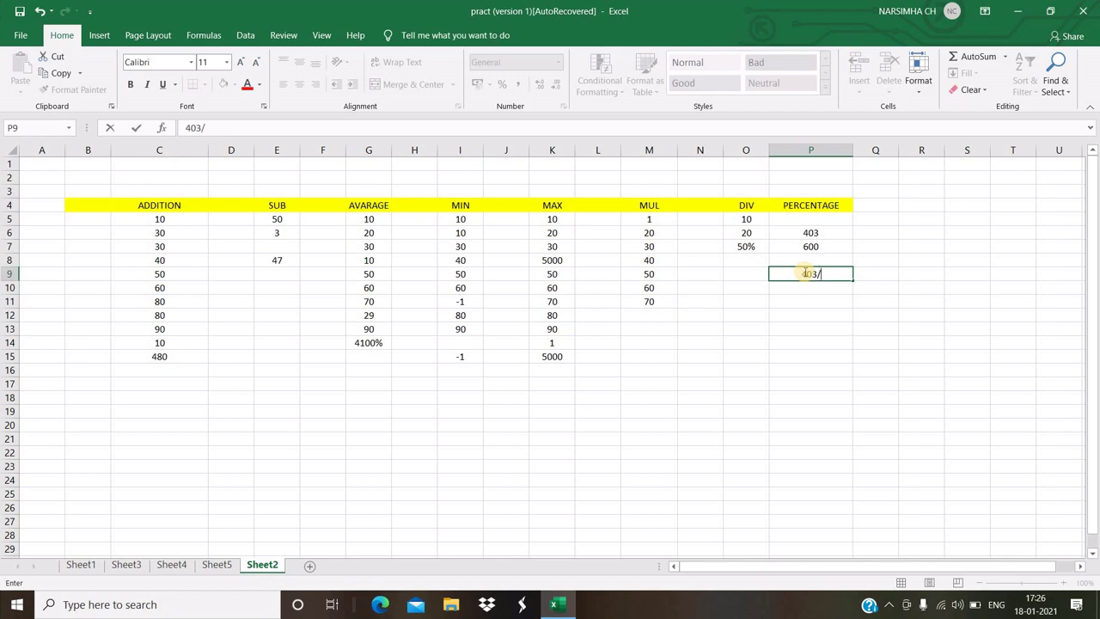
{"action": "type", "text": "600"}
{"action": "key", "text": "BackSpace"}
{"action": "key", "text": "BackSpace"}
{"action": "key", "text": "BackSpace"}
{"action": "key", "text": "BackSpace"}
{"action": "key", "text": "BackSpace"}
{"action": "type", "text": "="}
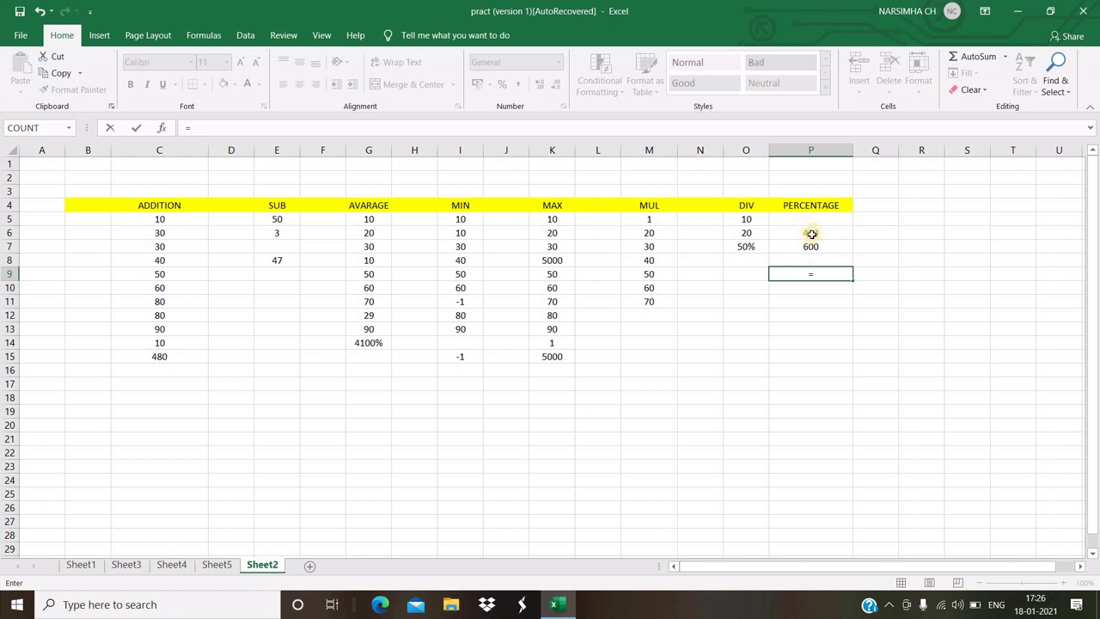
{"action": "left_click", "coordinate": [811, 234]}
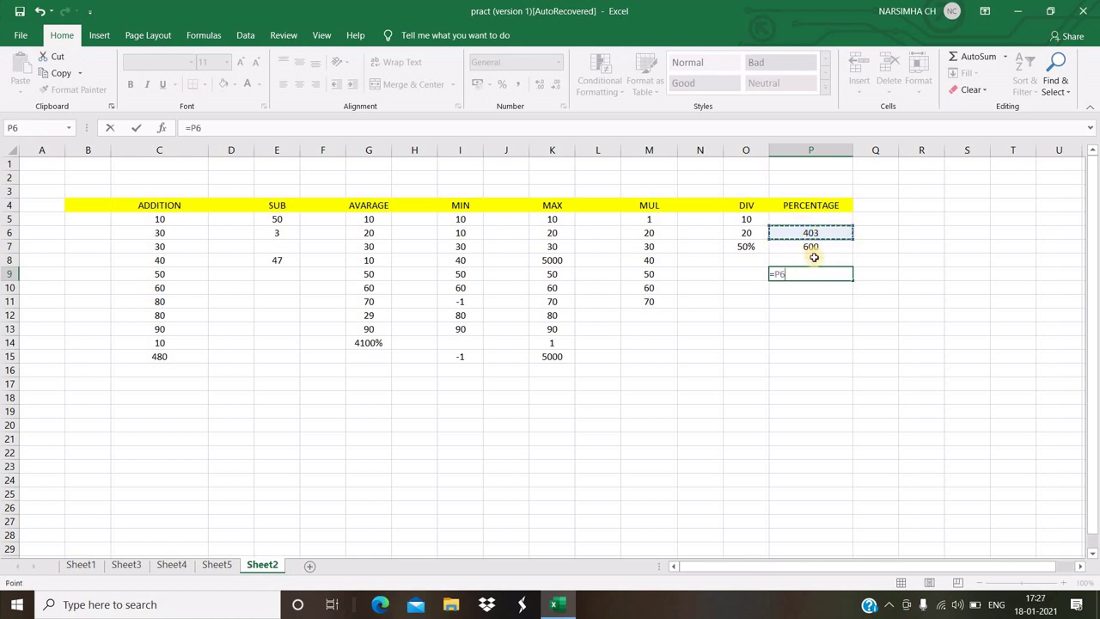
{"action": "type", "text": "/"}
{"action": "left_click", "coordinate": [827, 247]}
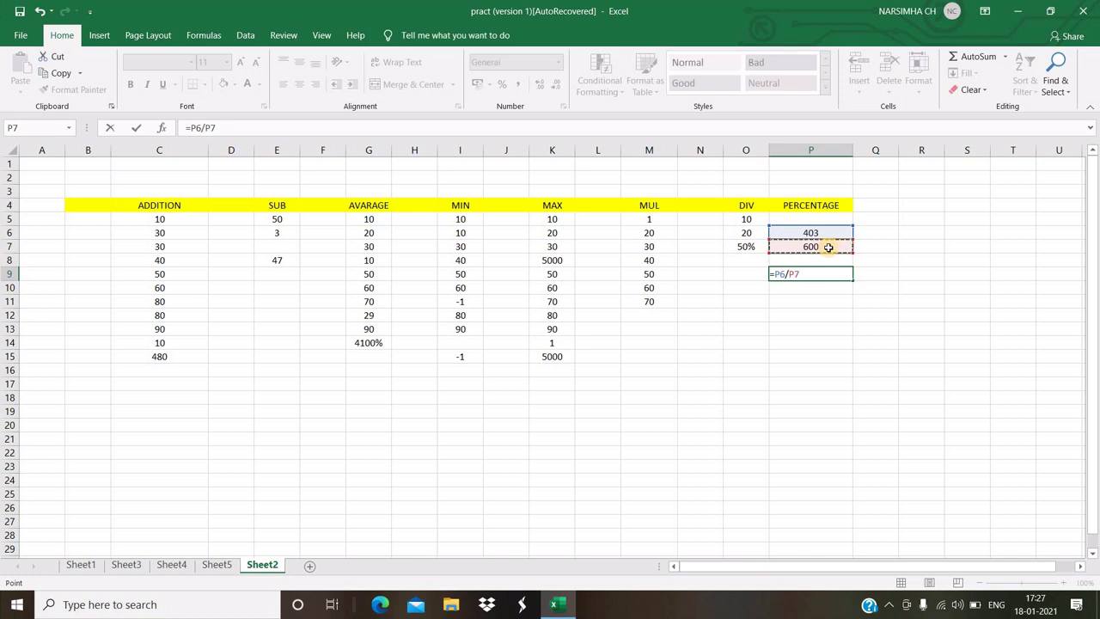
{"action": "key", "text": "Return"}
{"action": "left_click", "coordinate": [837, 274]}
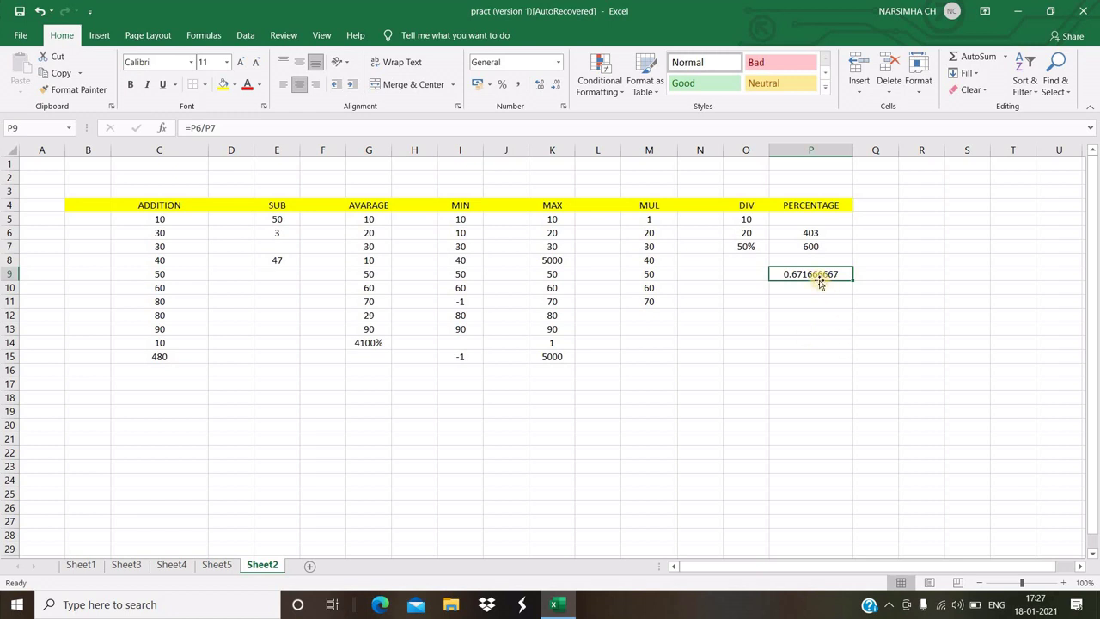
{"action": "left_click", "coordinate": [498, 89]}
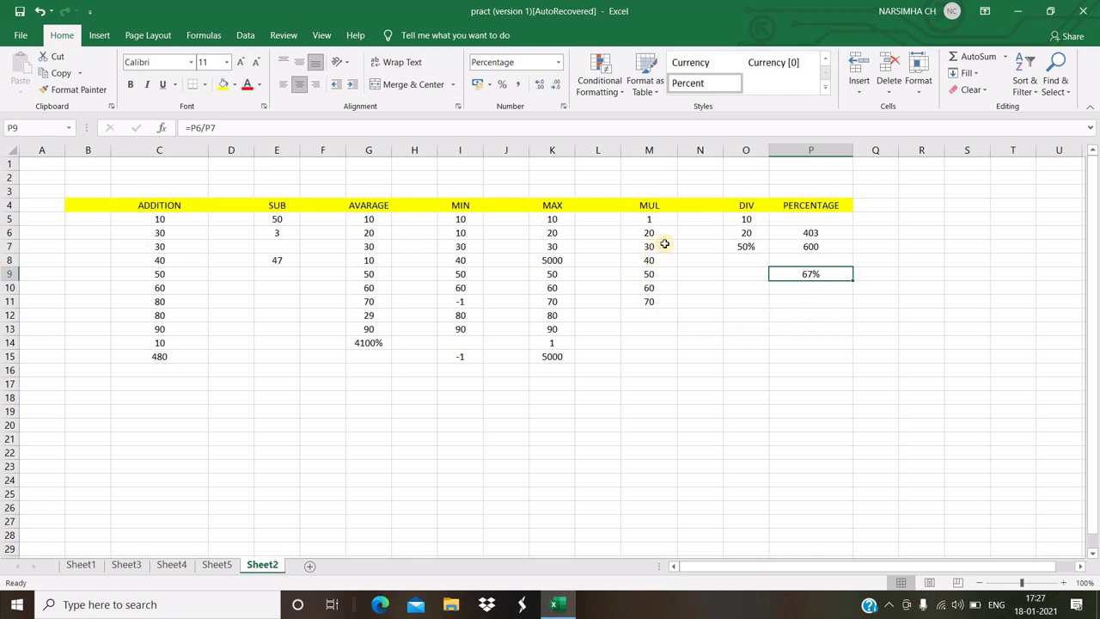
- Clear all the old values from the MUL column, M5 through M12
{"action": "left_click", "coordinate": [651, 220]}
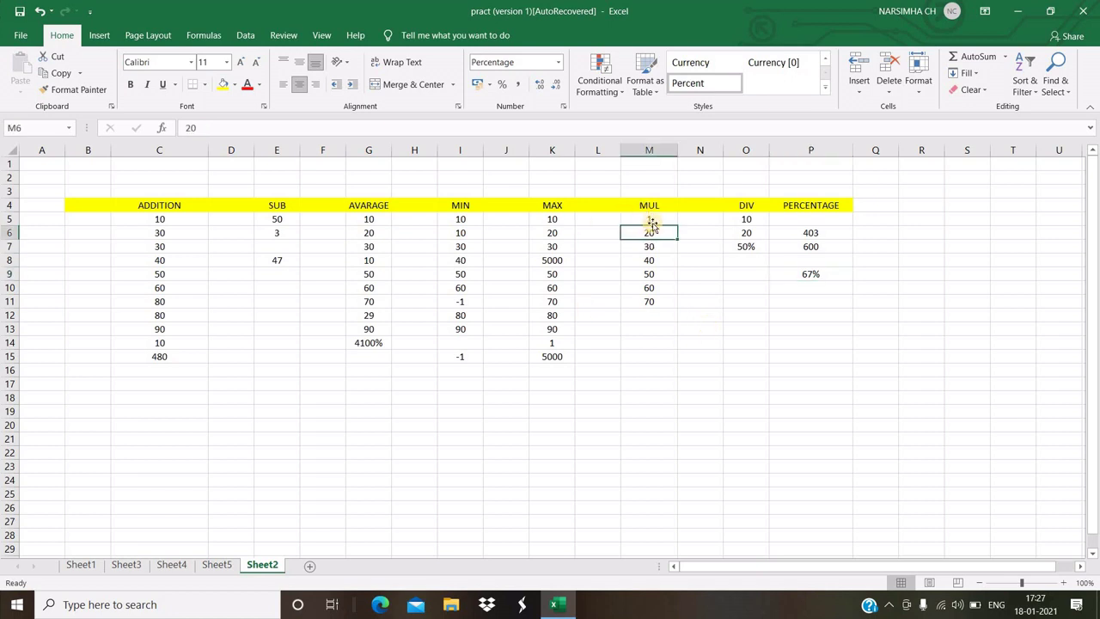
{"action": "key", "text": "Delete"}
{"action": "left_click", "coordinate": [650, 232]}
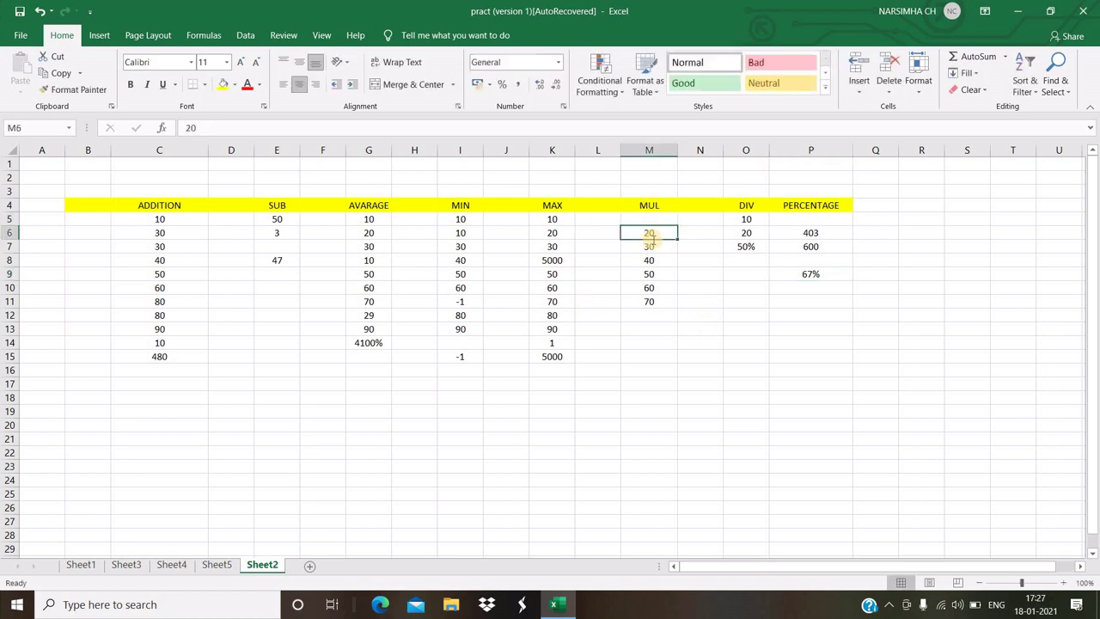
{"action": "key", "text": "Delete"}
{"action": "left_click", "coordinate": [650, 246]}
{"action": "key", "text": "Delete"}
{"action": "left_click", "coordinate": [651, 262]}
{"action": "key", "text": "Delete"}
{"action": "mouse_move", "coordinate": [650, 273]}
{"action": "left_mouse_down"}
{"action": "mouse_move", "coordinate": [658, 314]}
{"action": "mouse_move", "coordinate": [652, 307]}
{"action": "mouse_move", "coordinate": [645, 324]}
{"action": "left_mouse_up"}
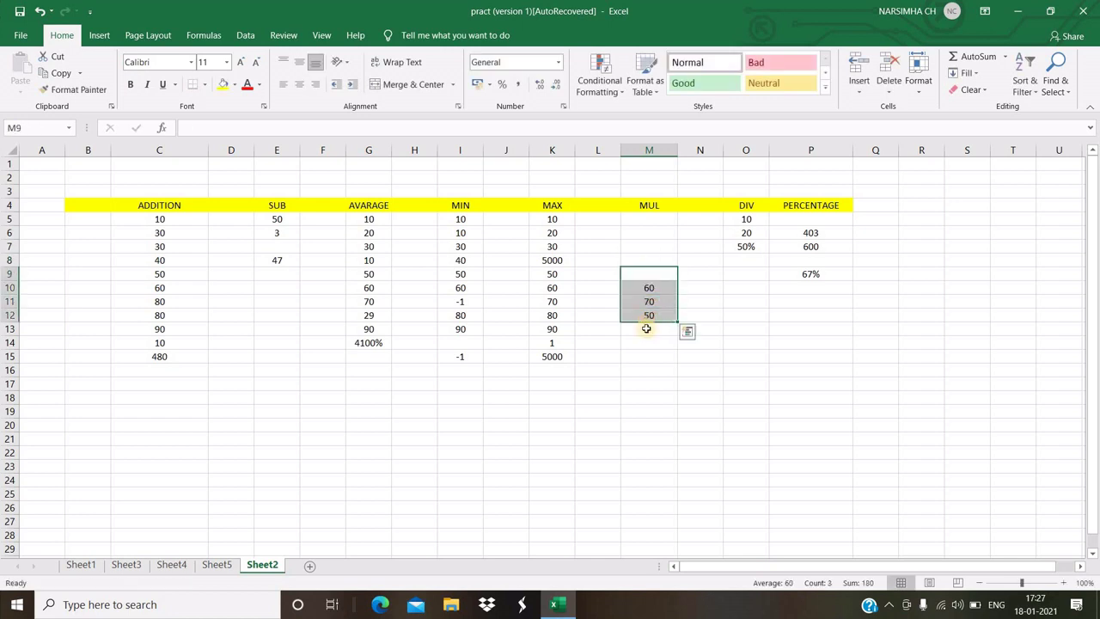
{"action": "key", "text": "Delete"}
- Enter factors 2 and 3 in M7:M8 with =PRODUCT(M7:M8) in M9
{"action": "left_click", "coordinate": [659, 243]}
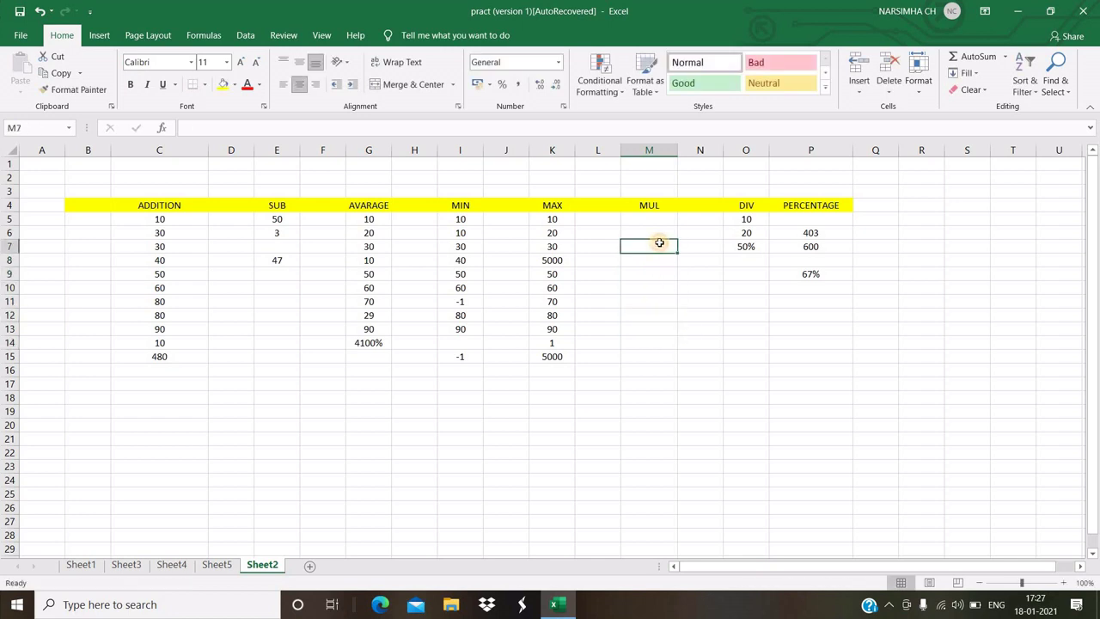
{"action": "type", "text": "2"}
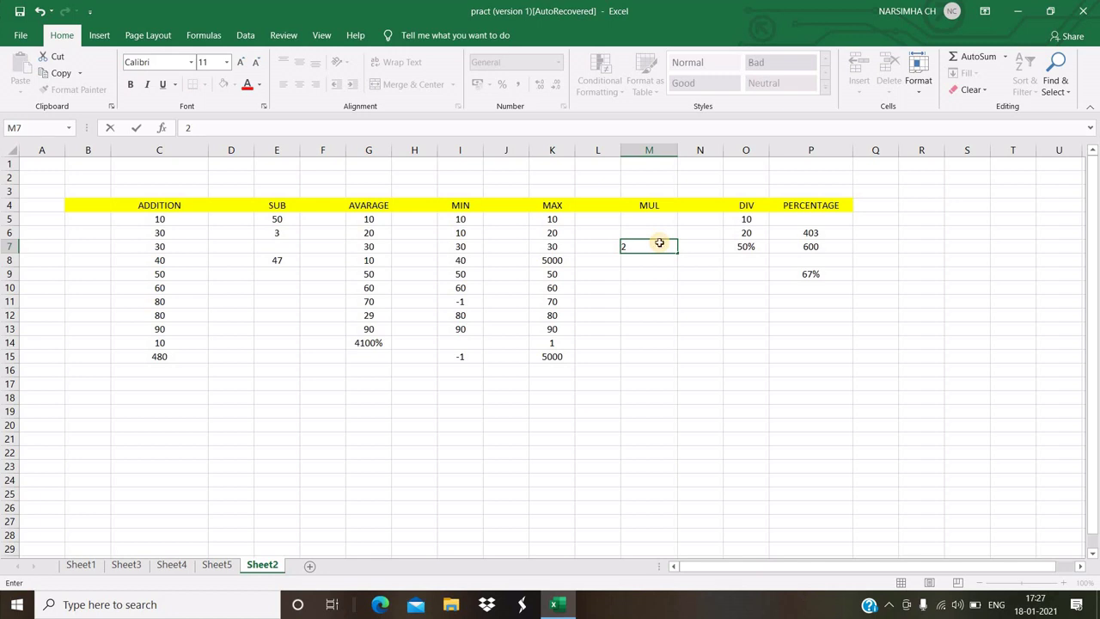
{"action": "key", "text": "Return"}
{"action": "type", "text": "3"}
{"action": "key", "text": "Return"}
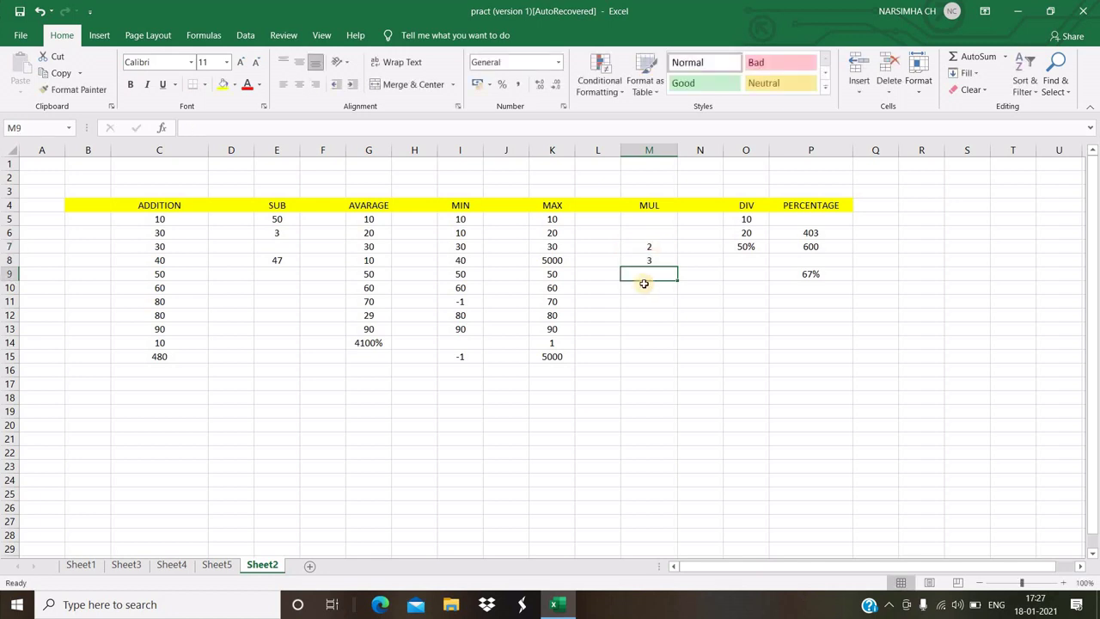
{"action": "type", "text": "=P"}
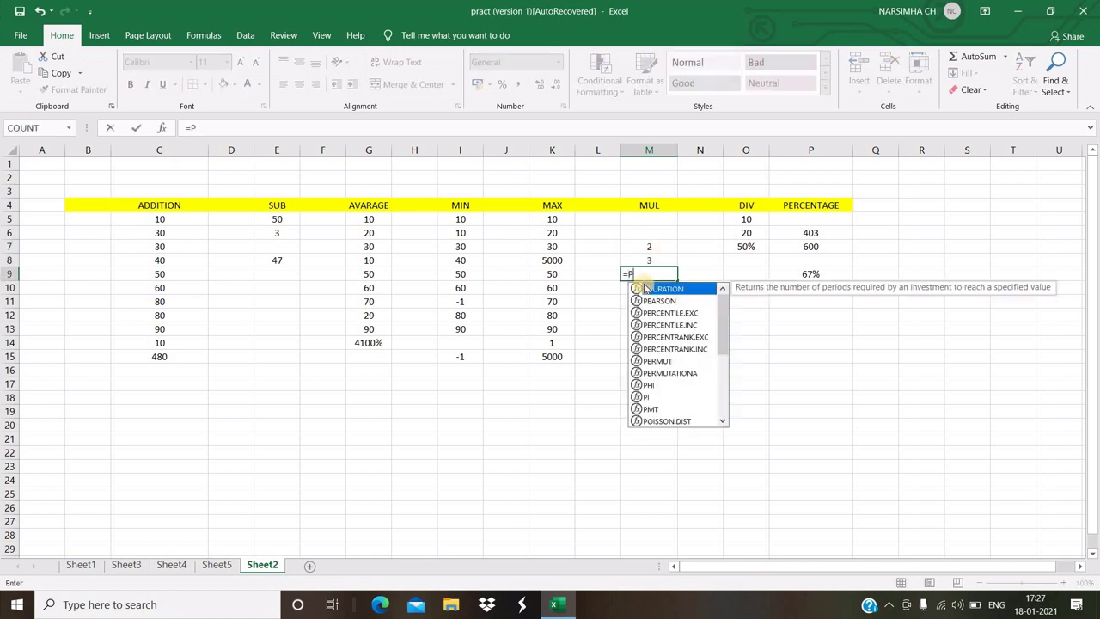
{"action": "type", "text": "RODUCT"}
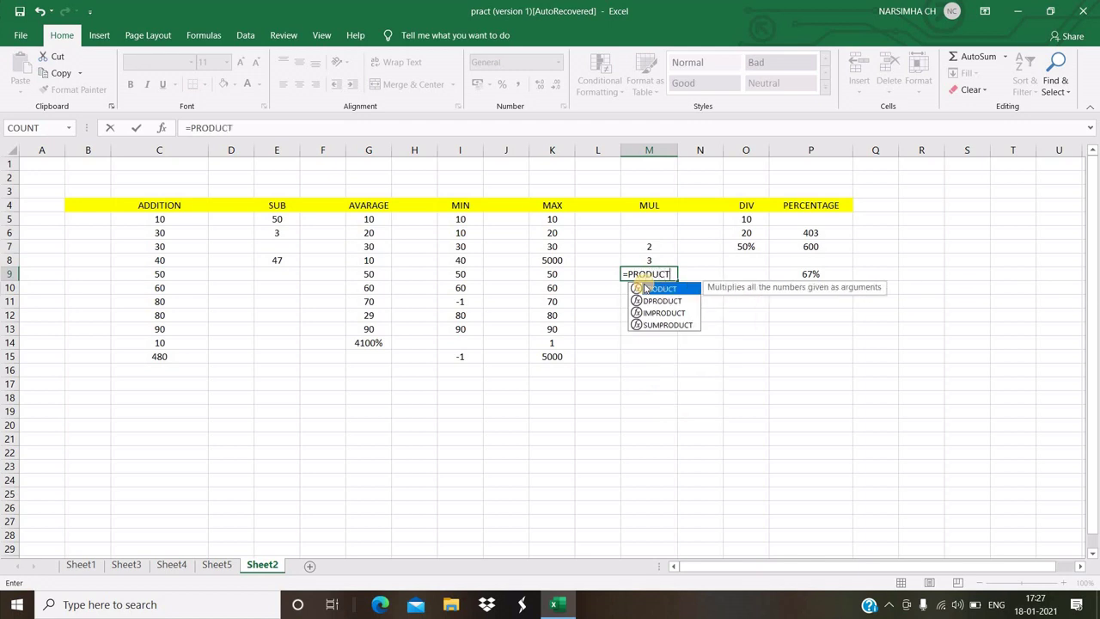
{"action": "double_click", "coordinate": [645, 289]}
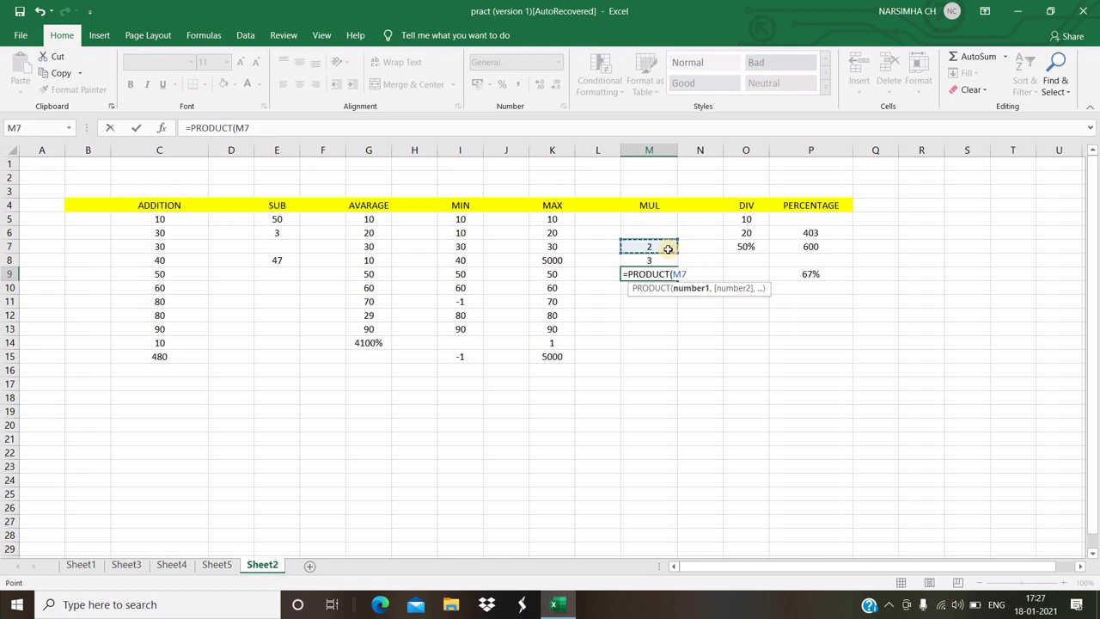
{"action": "left_click_drag", "start_coordinate": [647, 249], "coordinate": [663, 263]}
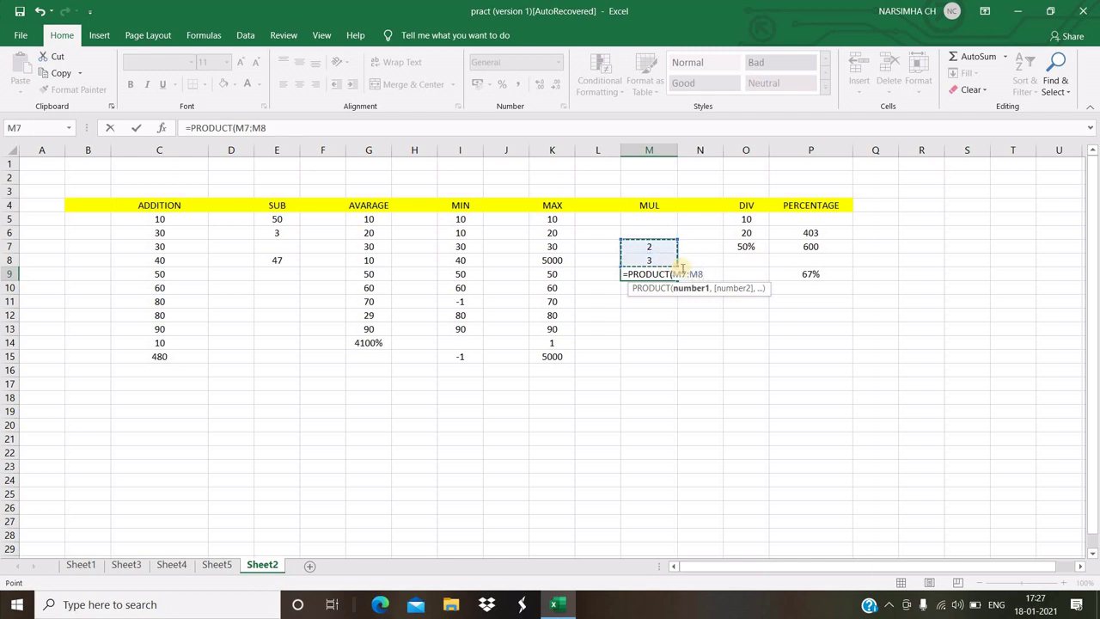
{"action": "key", "text": "ctrl+Return"}
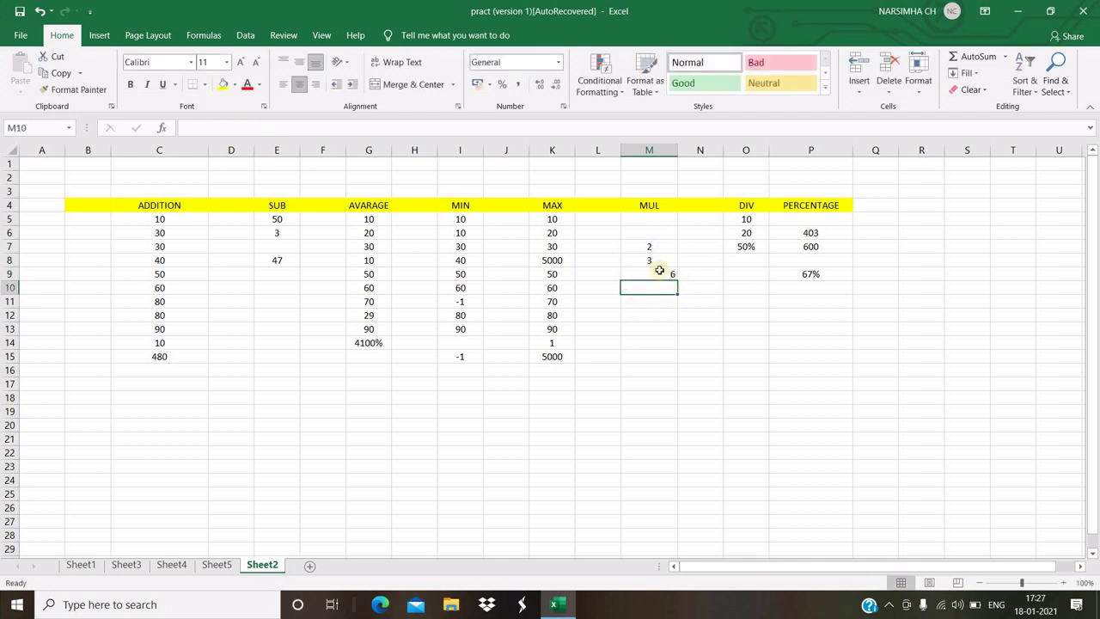
- Change the factors to 5 and 10 so the PRODUCT in M9 returns 50
{"action": "left_click", "coordinate": [646, 244]}
{"action": "left_click", "coordinate": [698, 317]}
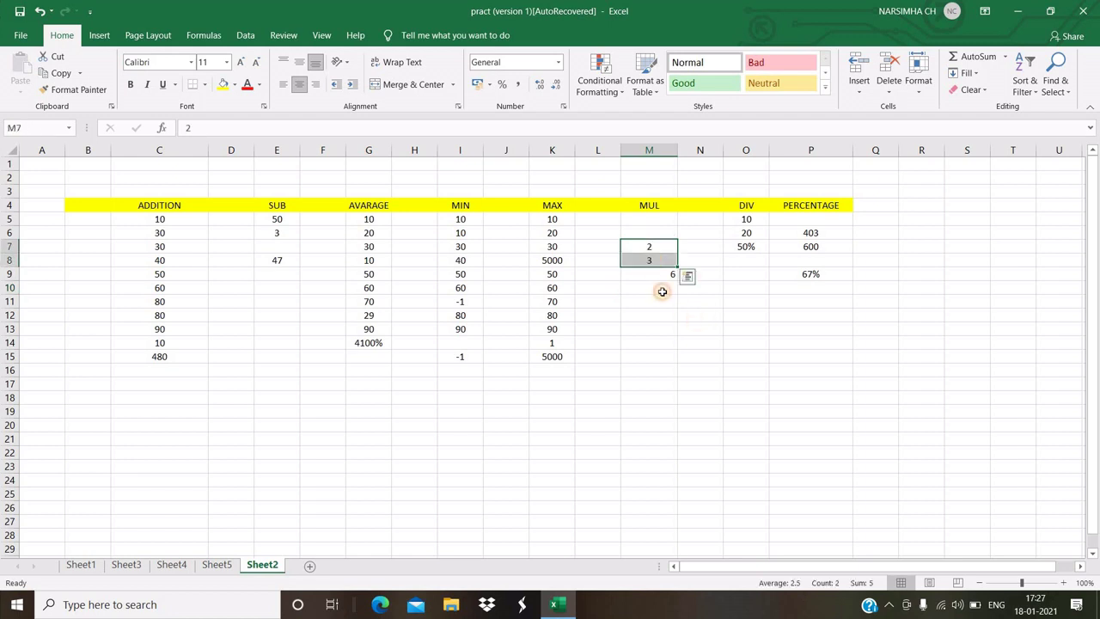
{"action": "left_click", "coordinate": [642, 259]}
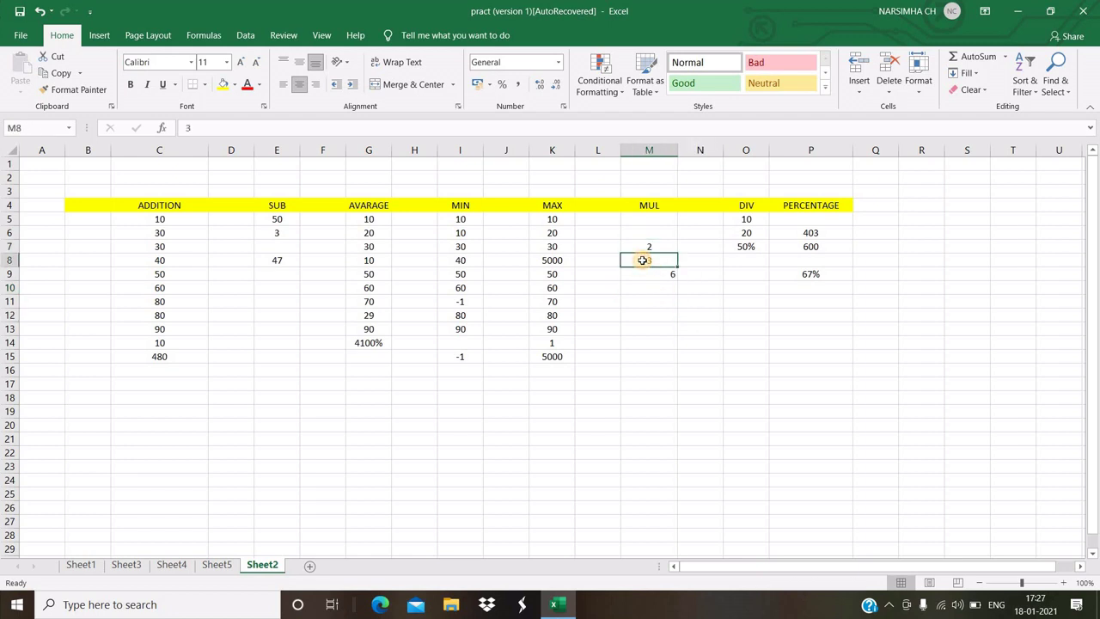
{"action": "type", "text": "10"}
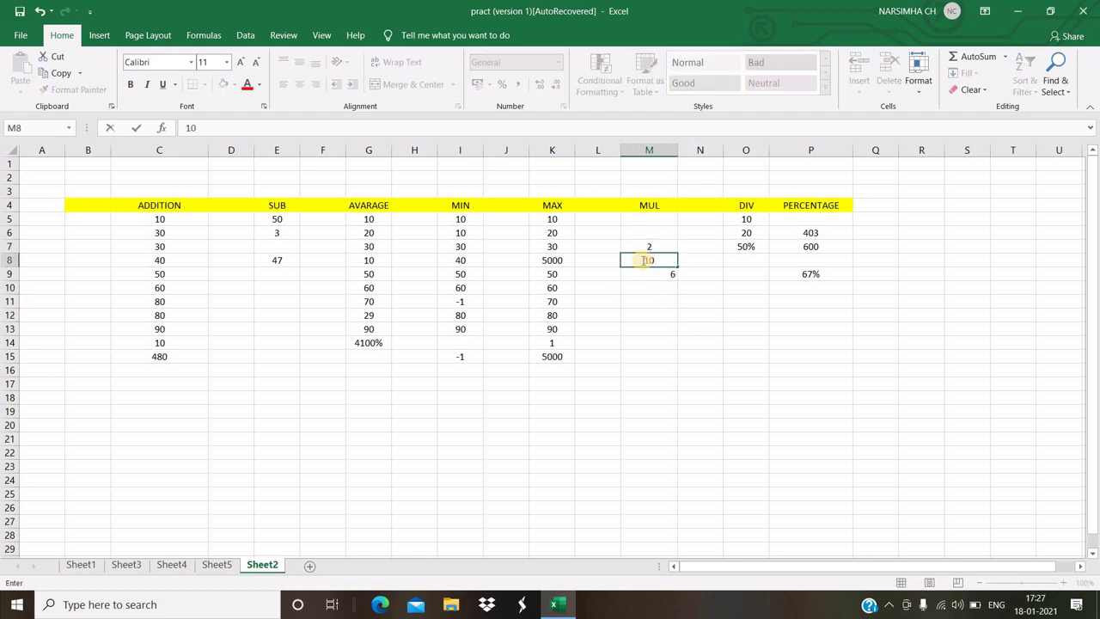
{"action": "key", "text": "Return"}
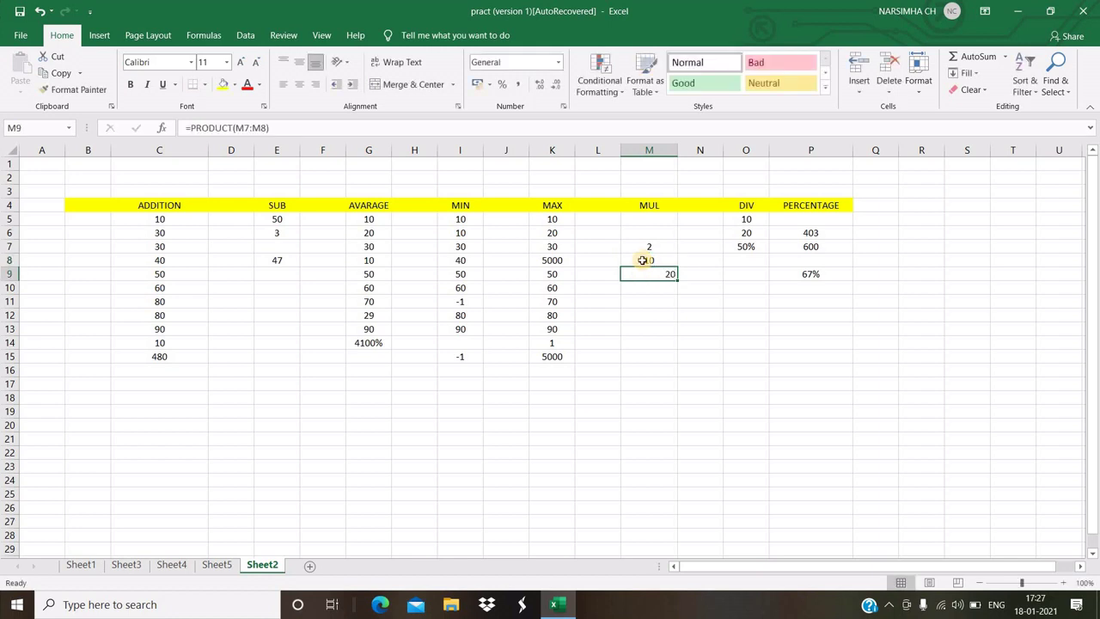
{"action": "left_click", "coordinate": [651, 248]}
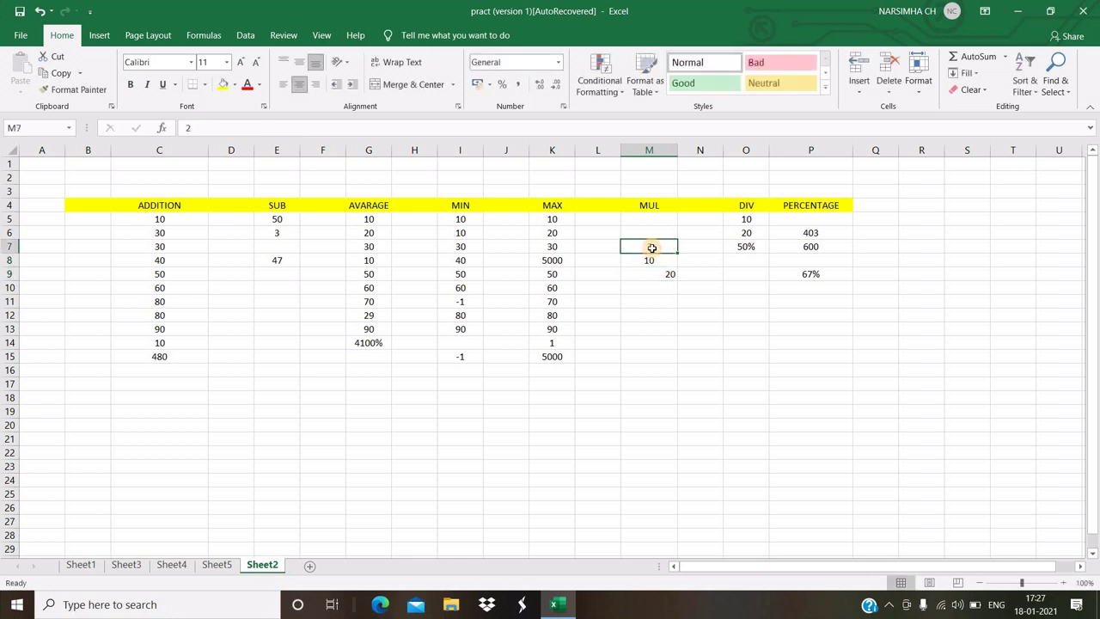
{"action": "type", "text": "5"}
{"action": "key", "text": "Return"}
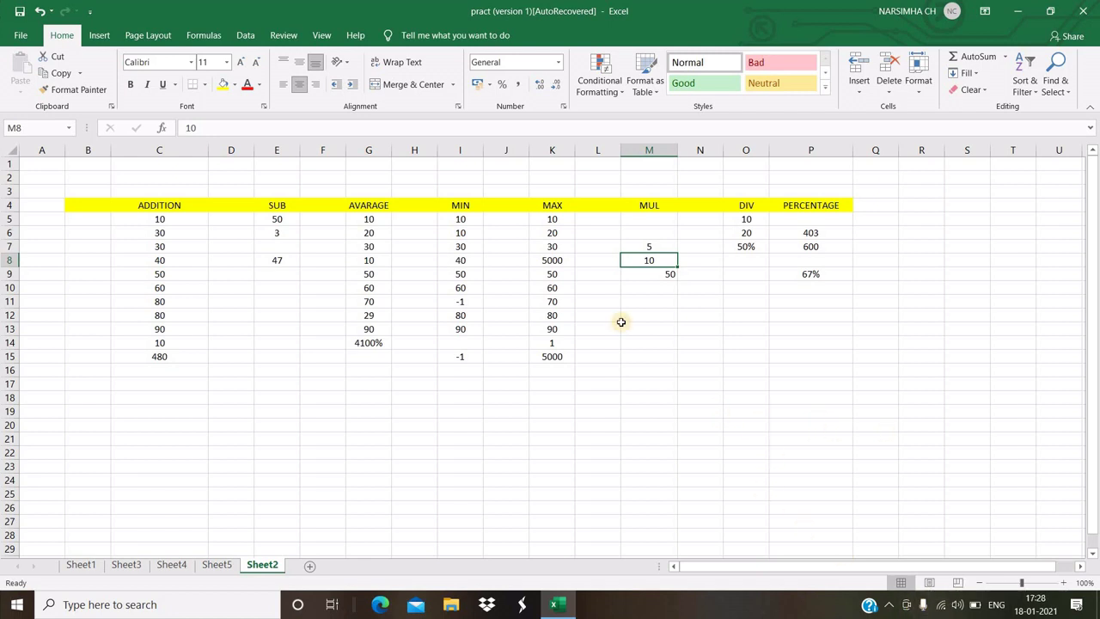
{"action": "left_click", "coordinate": [39, 217]}
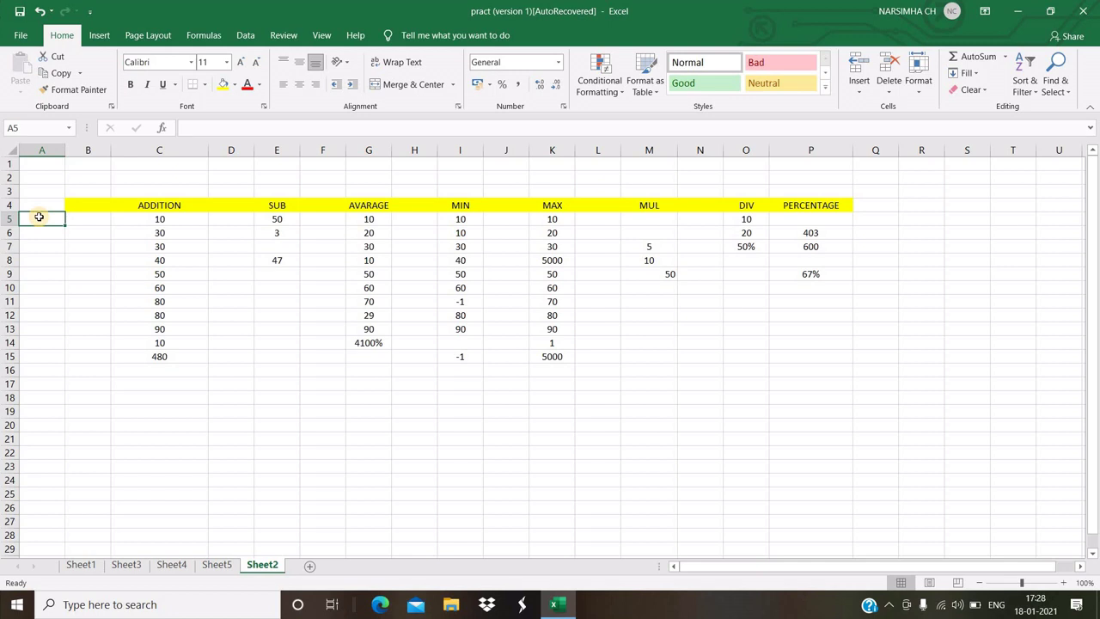
- Type 1, 2, 3 in A5:A7 and fill the series down to 20 in A24
{"action": "type", "text": "1"}
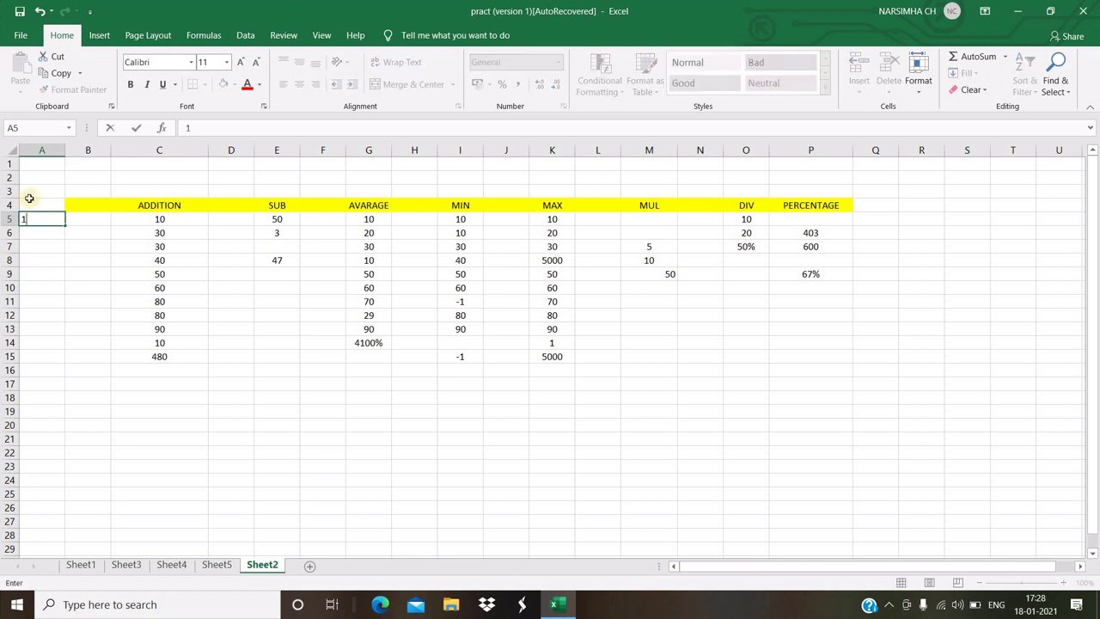
{"action": "key", "text": "Return"}
{"action": "type", "text": "2"}
{"action": "key", "text": "Return"}
{"action": "type", "text": "3"}
{"action": "key", "text": "Return"}
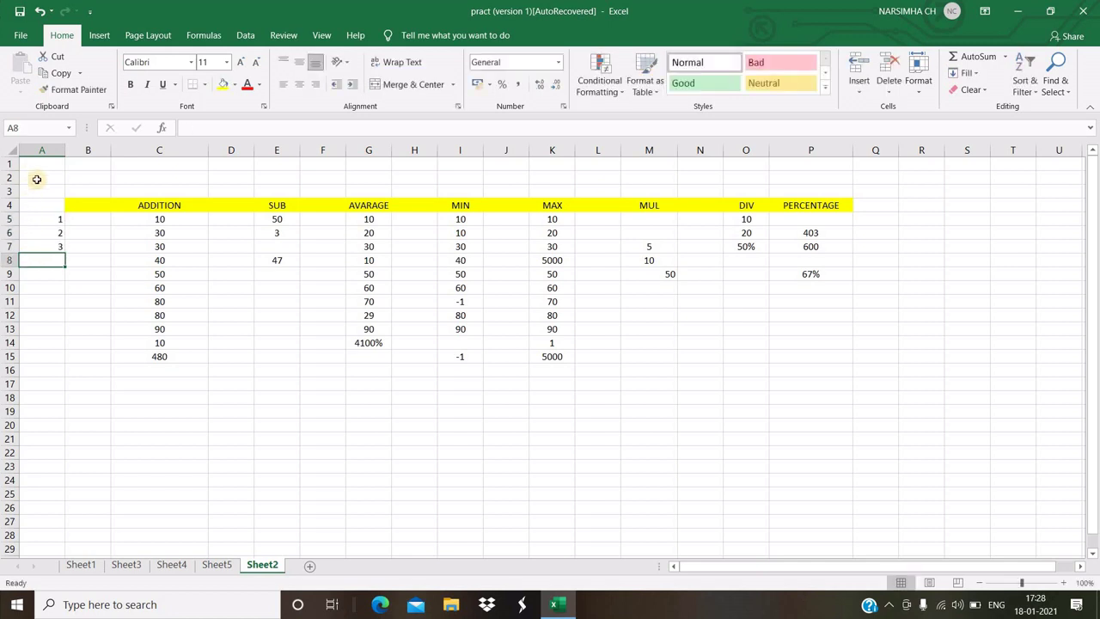
{"action": "left_click_drag", "start_coordinate": [47, 219], "coordinate": [50, 251]}
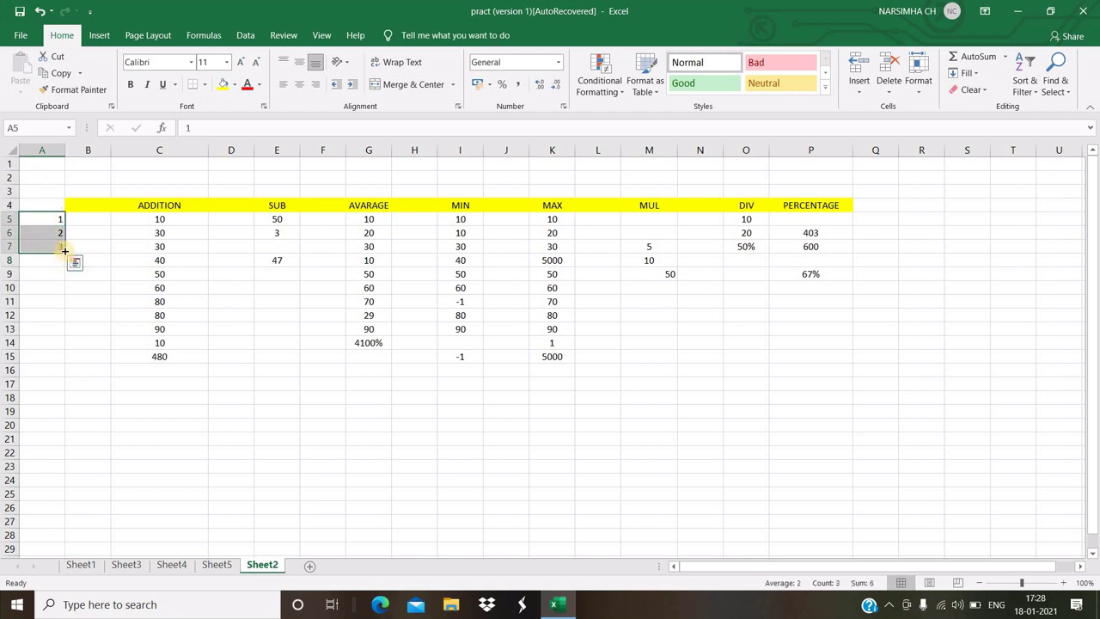
{"action": "left_click_drag", "start_coordinate": [65, 250], "coordinate": [64, 309]}
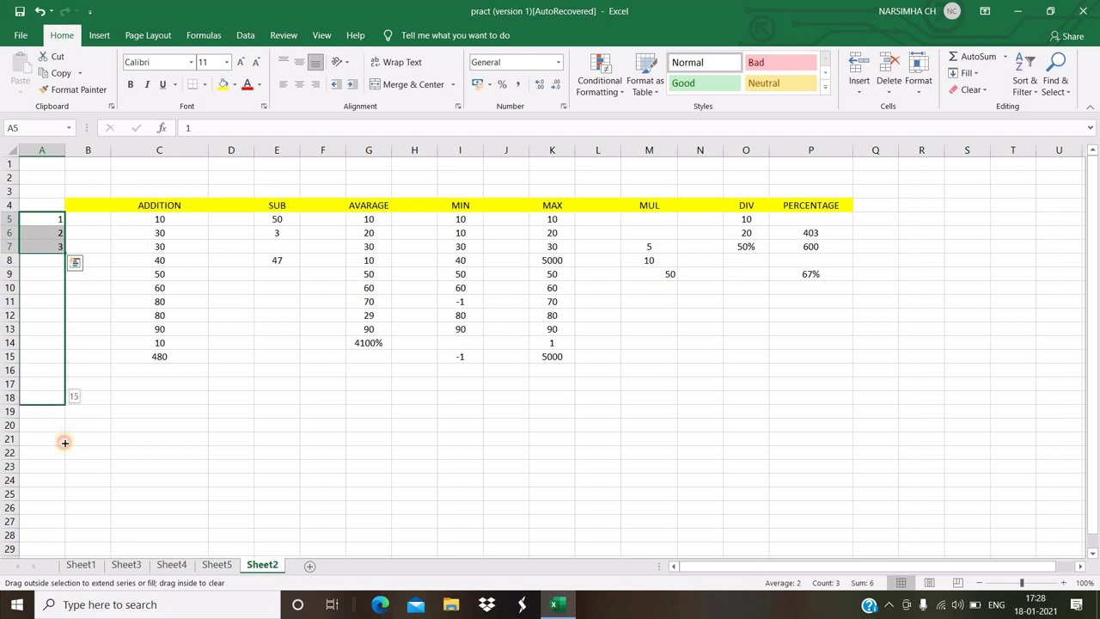
{"action": "left_click_drag", "start_coordinate": [62, 383], "coordinate": [443, 445]}
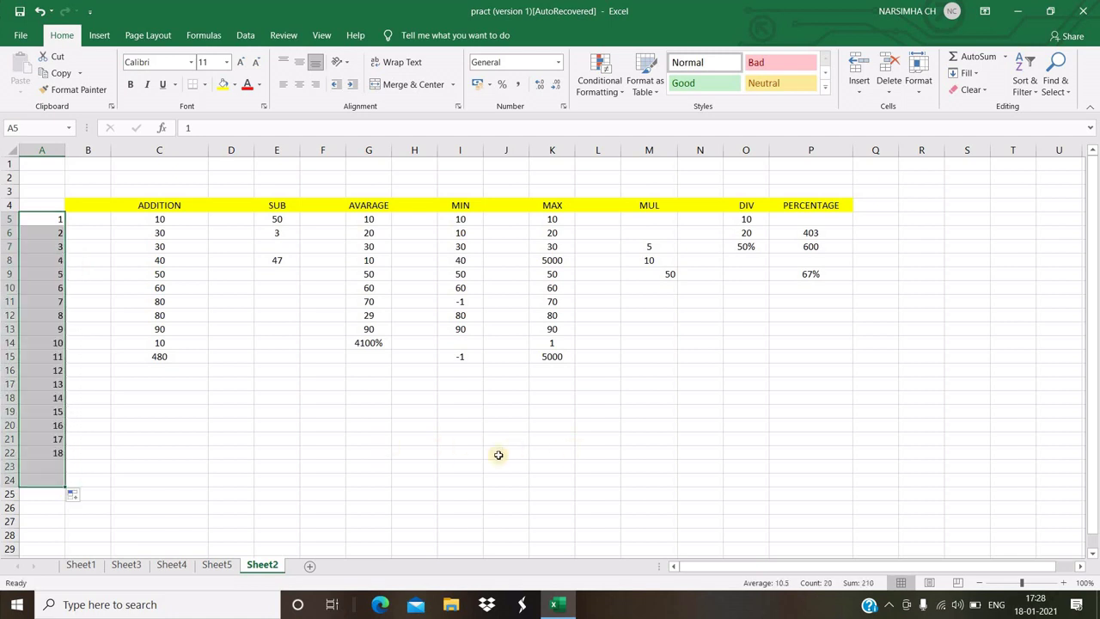
{"action": "left_click", "coordinate": [83, 383]}
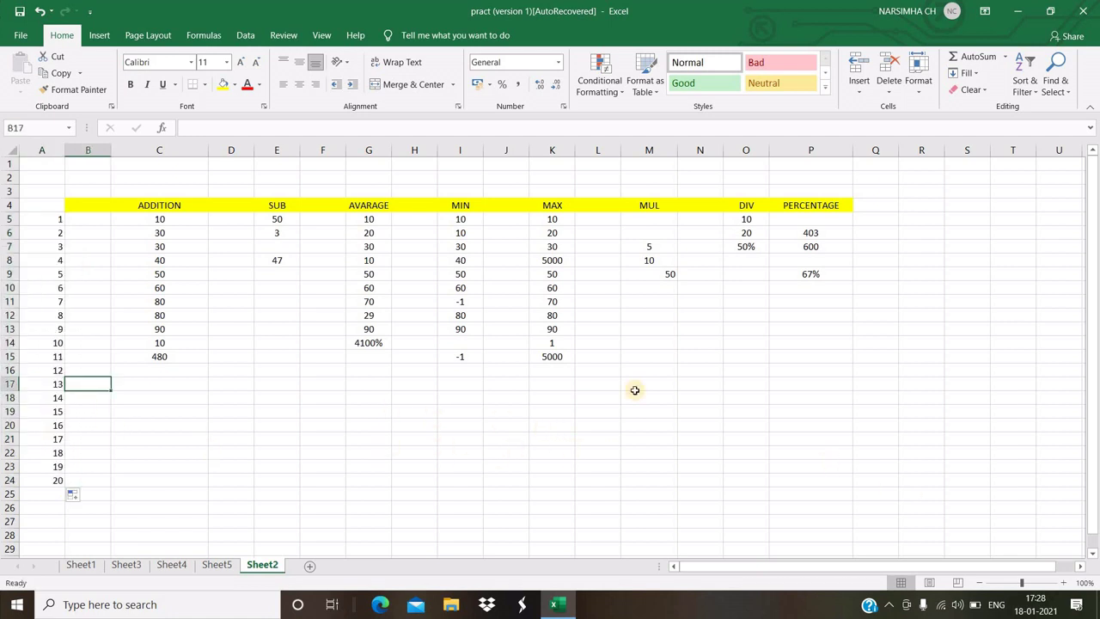
- Enter the formula =ROW(R1:R1) in R4 so it shows 1
{"action": "left_click", "coordinate": [918, 205]}
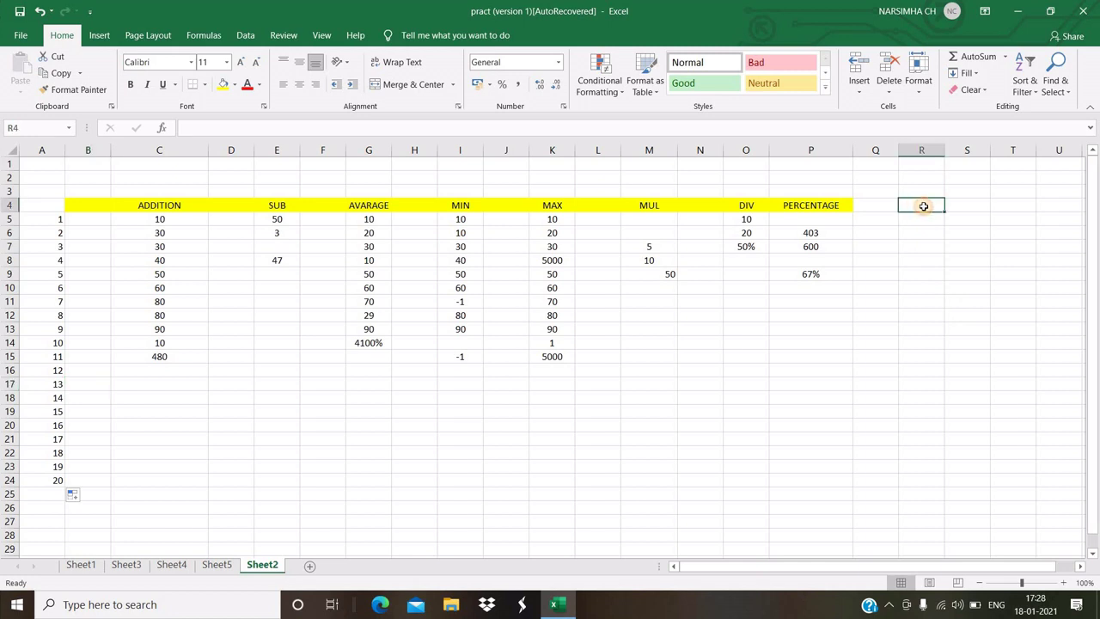
{"action": "type", "text": "="}
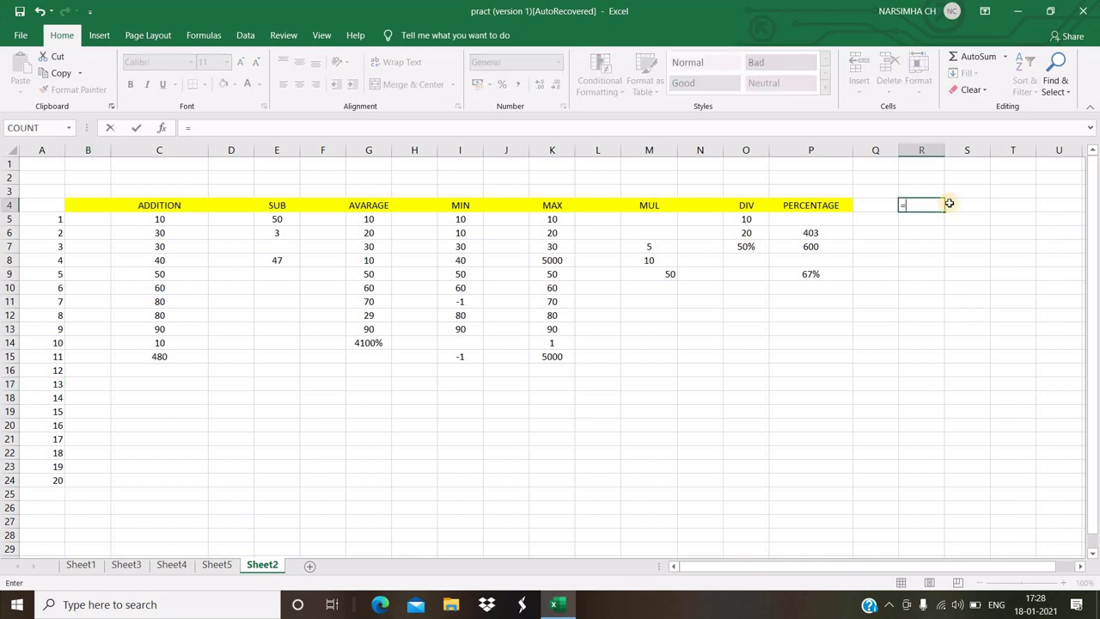
{"action": "type", "text": "ROW"}
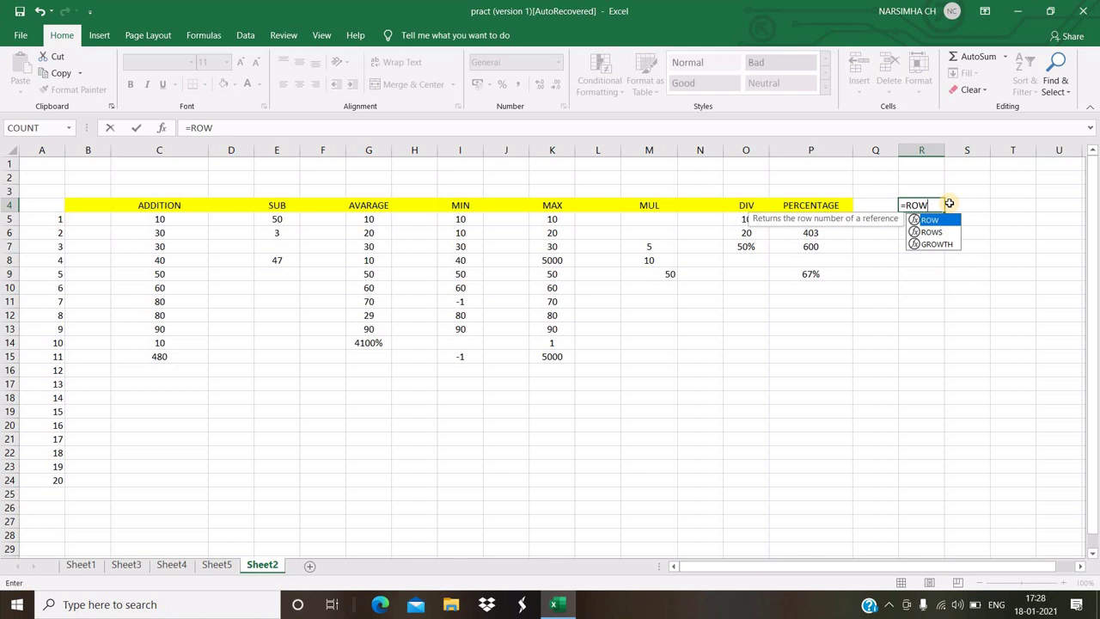
{"action": "type", "text": "("}
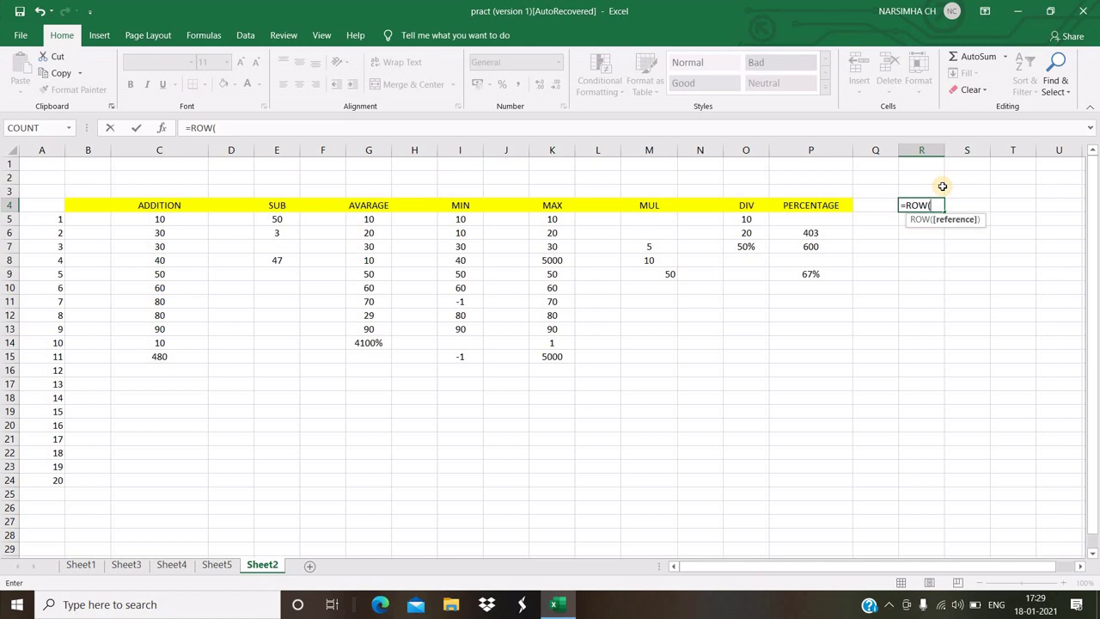
{"action": "type", "text": "r"}
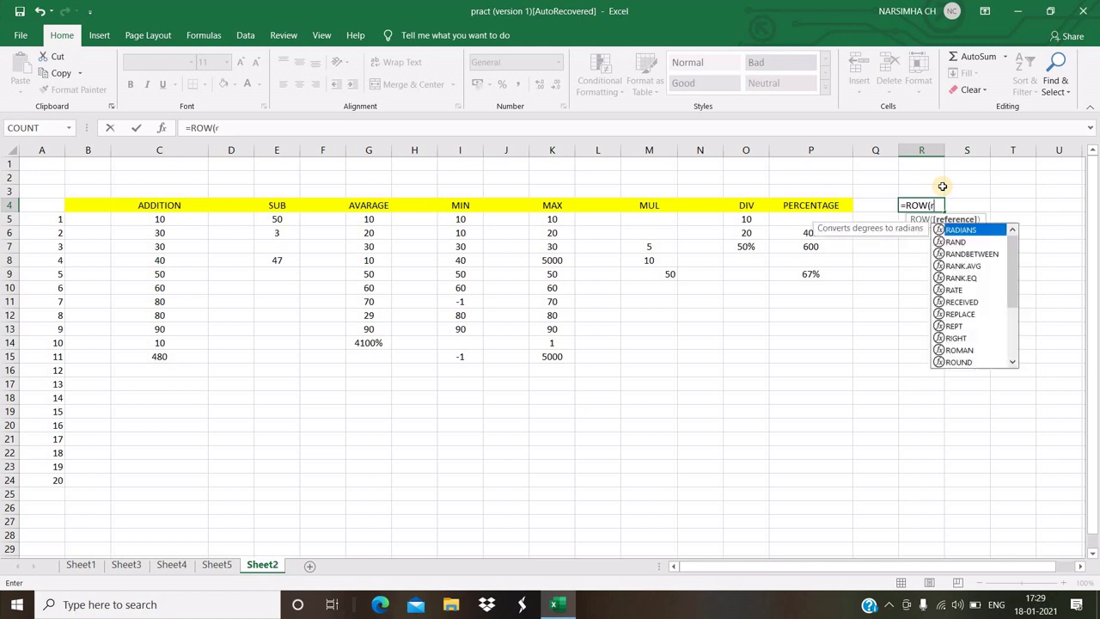
{"action": "type", "text": "!"}
{"action": "key", "text": "BackSpace"}
{"action": "key", "text": "BackSpace"}
{"action": "type", "text": "R"}
{"action": "type", "text": "1:"}
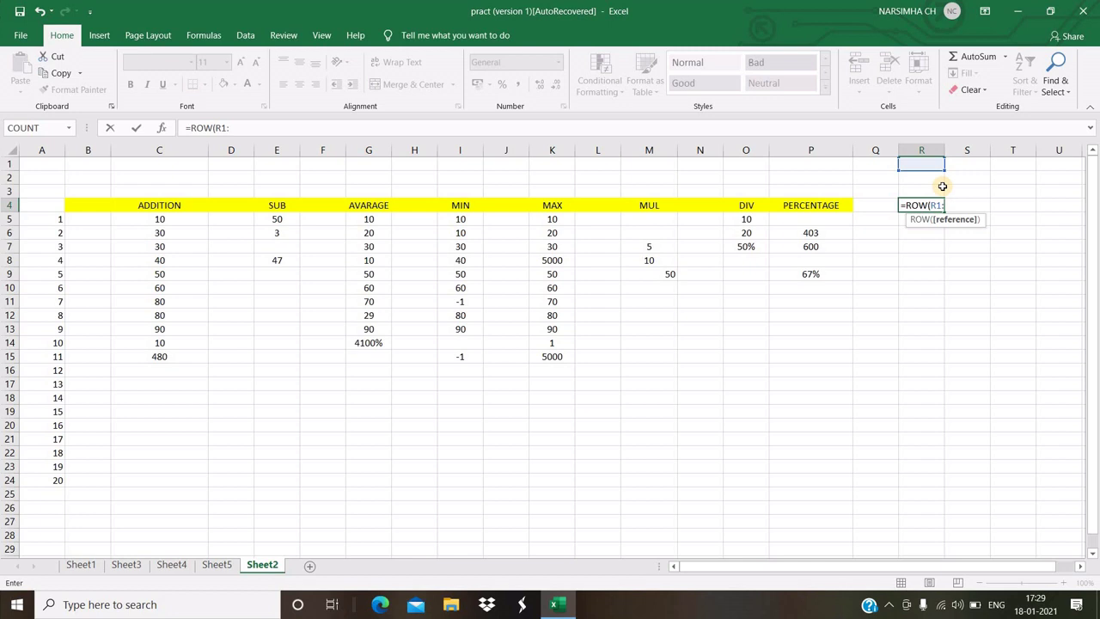
{"action": "type", "text": "r!"}
{"action": "key", "text": "BackSpace"}
{"action": "key", "text": "BackSpace"}
{"action": "type", "text": "R1"}
{"action": "type", "text": ")"}
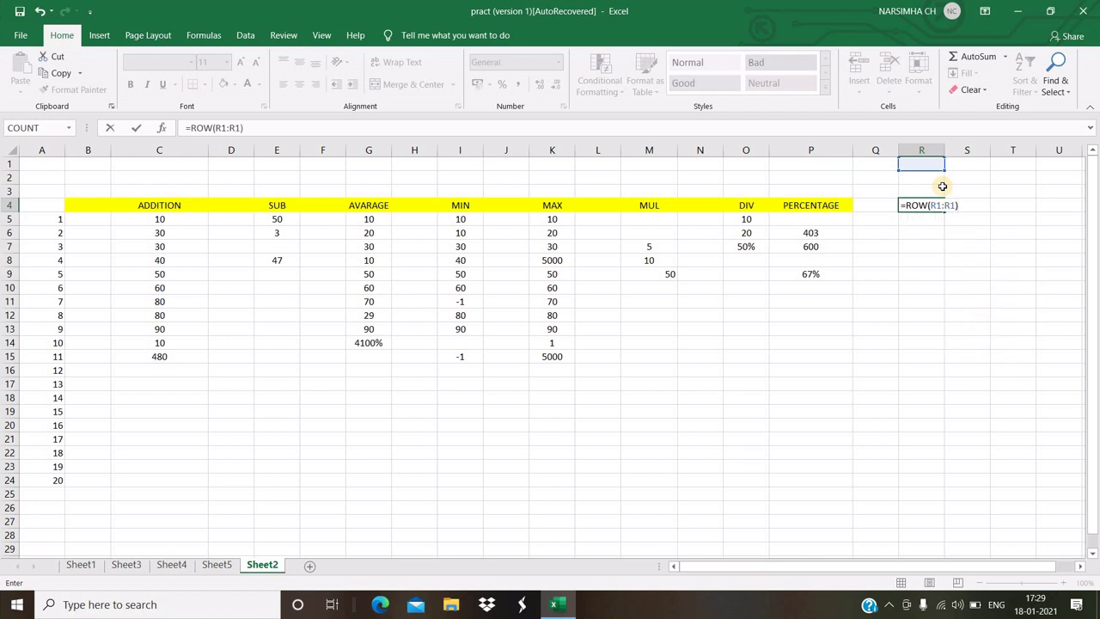
{"action": "key", "text": "Return"}
- Fill the R4 ROW formula down to R24, numbering 1 through 21
{"action": "left_click", "coordinate": [937, 212]}
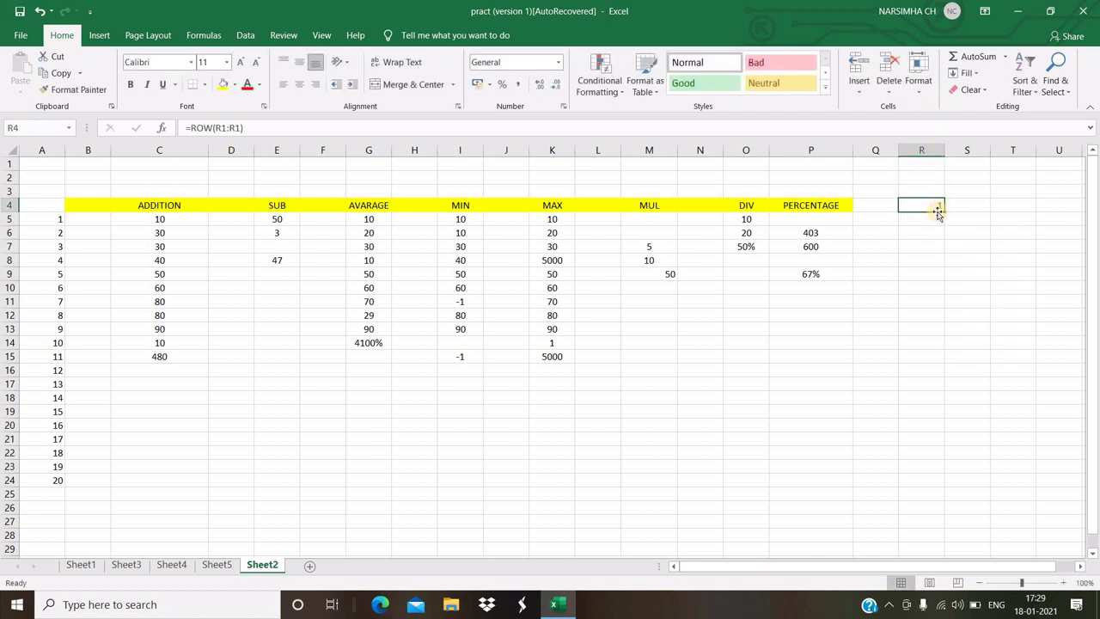
{"action": "left_click_drag", "start_coordinate": [939, 212], "coordinate": [944, 483]}
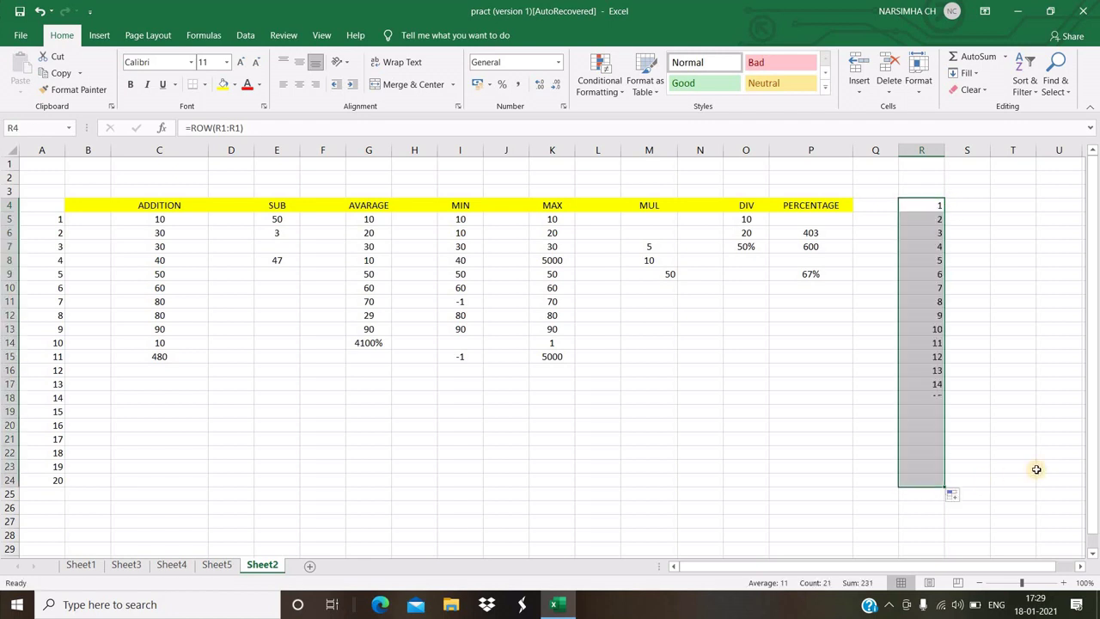
{"action": "left_click", "coordinate": [1009, 354]}
{"action": "scroll", "coordinate": [933, 378], "scroll_direction": "down", "scroll_amount": 2}
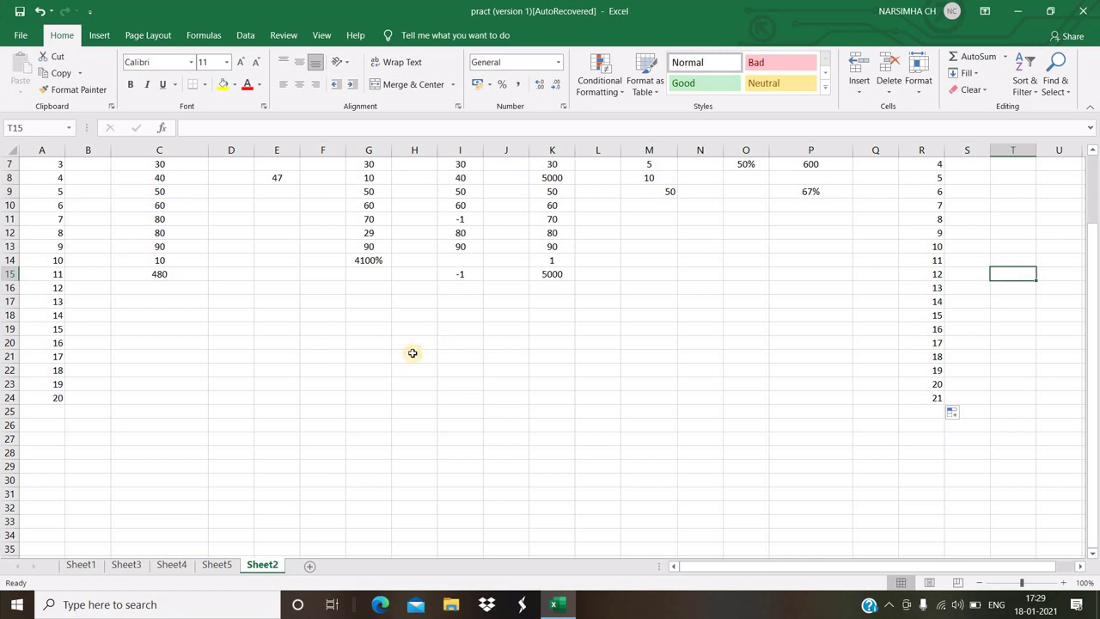
{"action": "scroll", "coordinate": [370, 378], "scroll_direction": "up", "scroll_amount": 1}
{"action": "scroll", "coordinate": [332, 405], "scroll_direction": "up", "scroll_amount": 1}
- Enter the formula =ROW(I10:I10) in I21 so it shows 10
{"action": "left_click", "coordinate": [458, 435]}
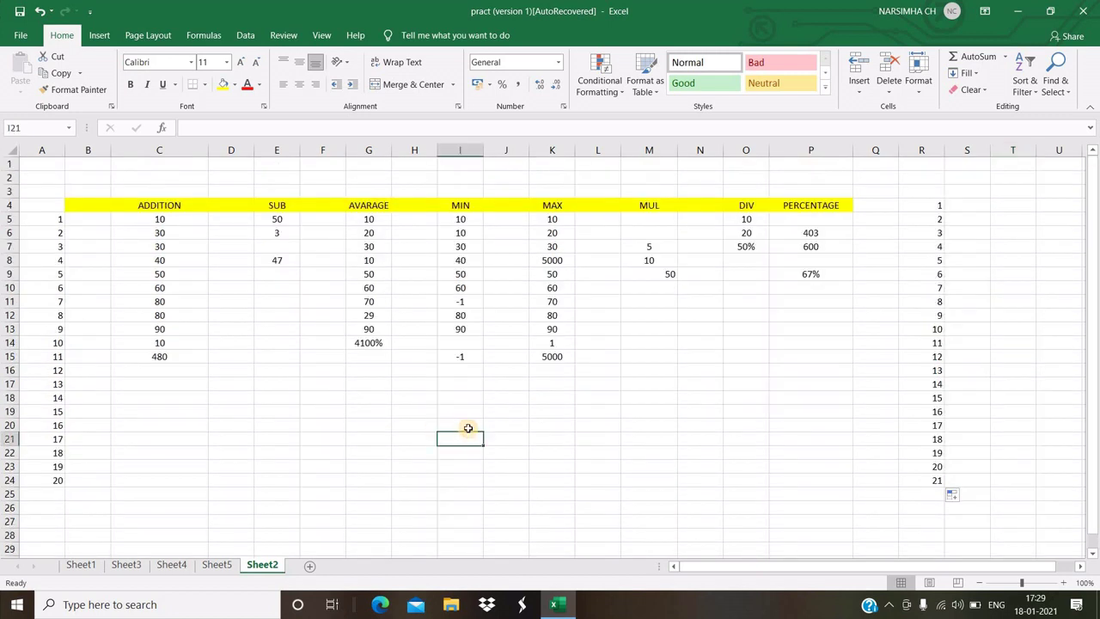
{"action": "type", "text": "="}
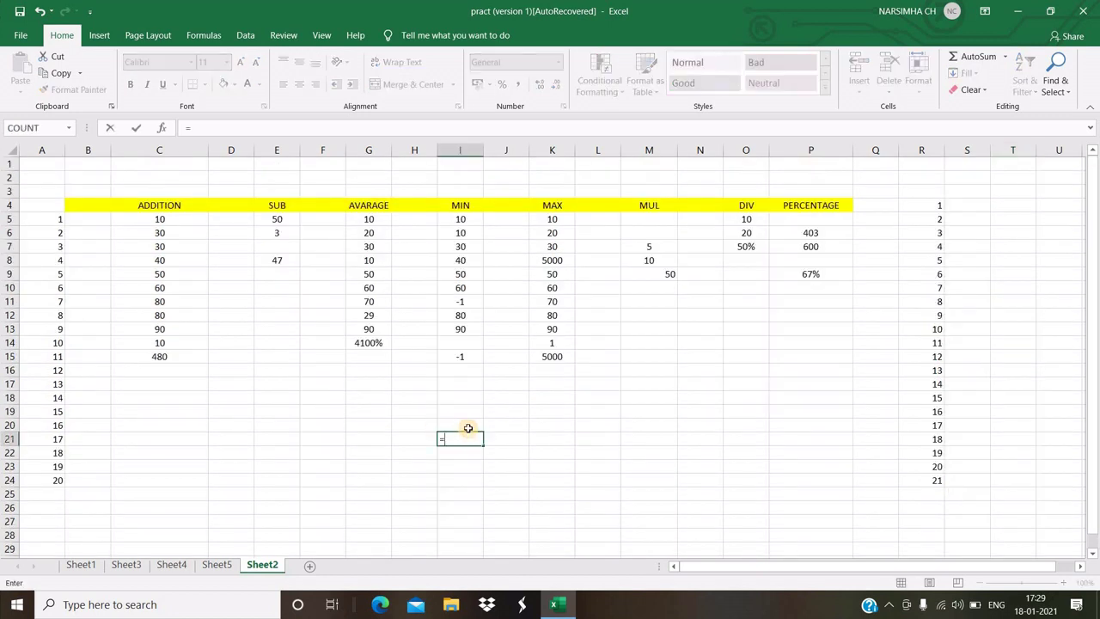
{"action": "type", "text": "ROW"}
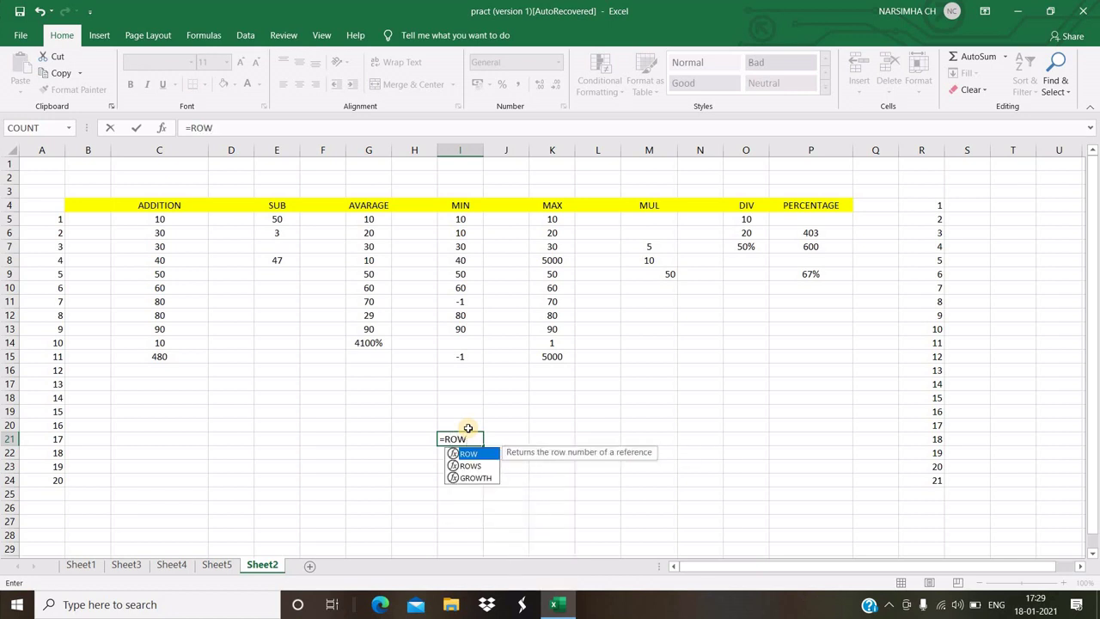
{"action": "type", "text": "("}
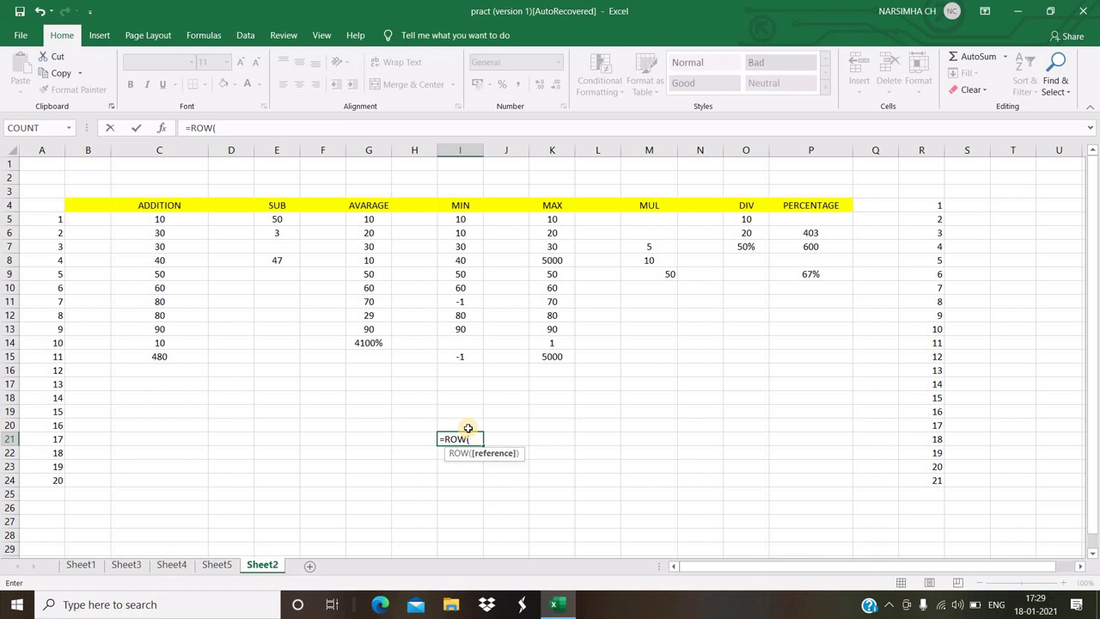
{"action": "type", "text": "I"}
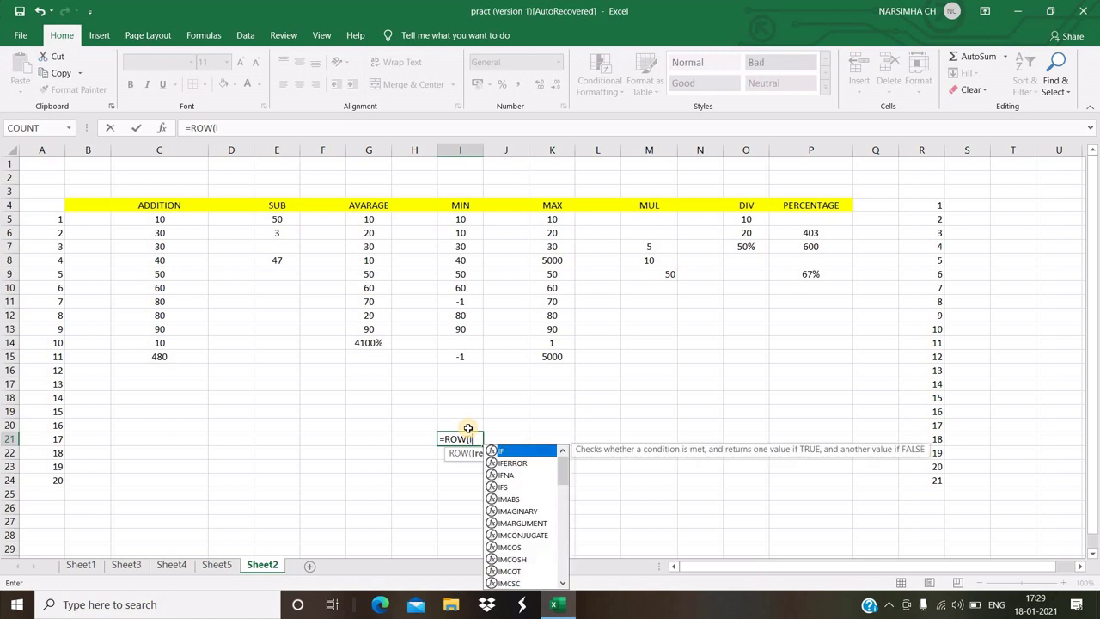
{"action": "type", "text": "10:"}
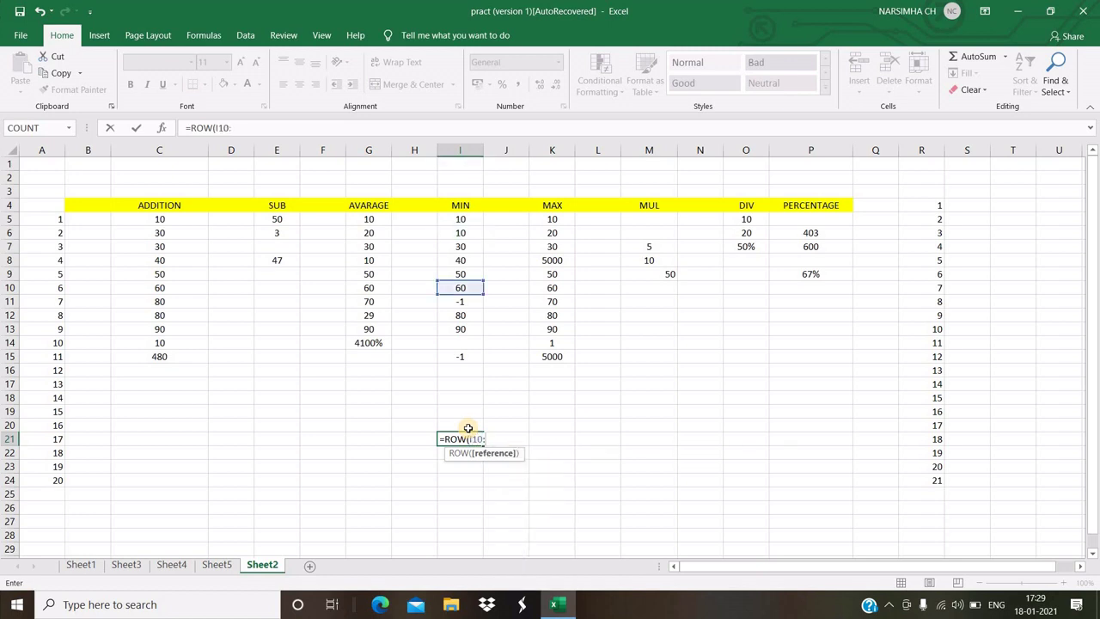
{"action": "type", "text": "10"}
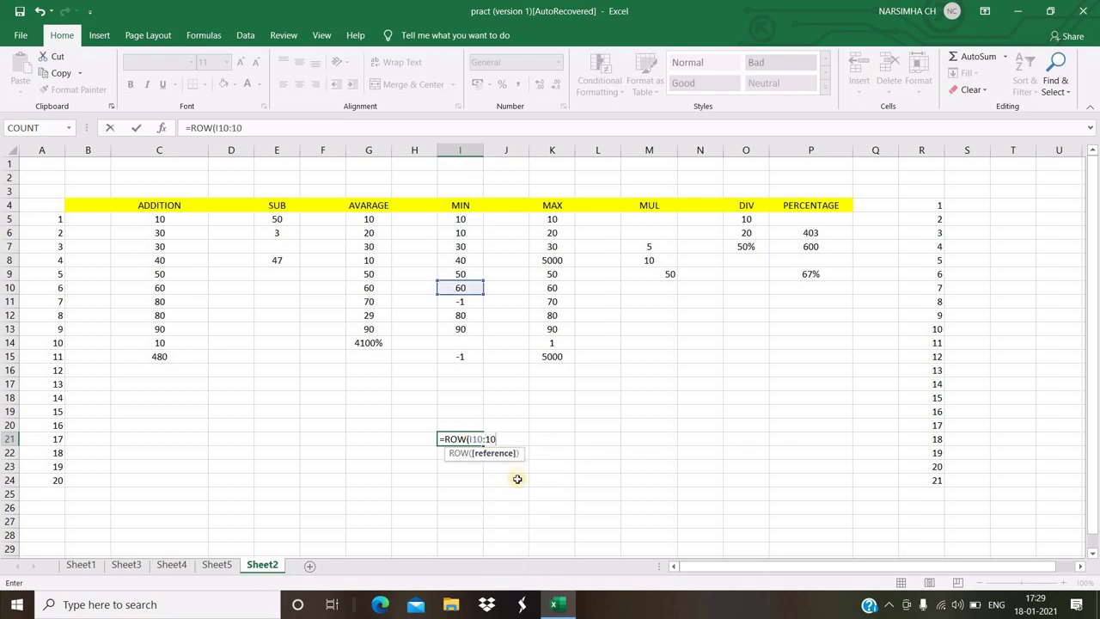
{"action": "key", "text": "BackSpace"}
{"action": "key", "text": "BackSpace"}
{"action": "key", "text": "BackSpace"}
{"action": "key", "text": "BackSpace"}
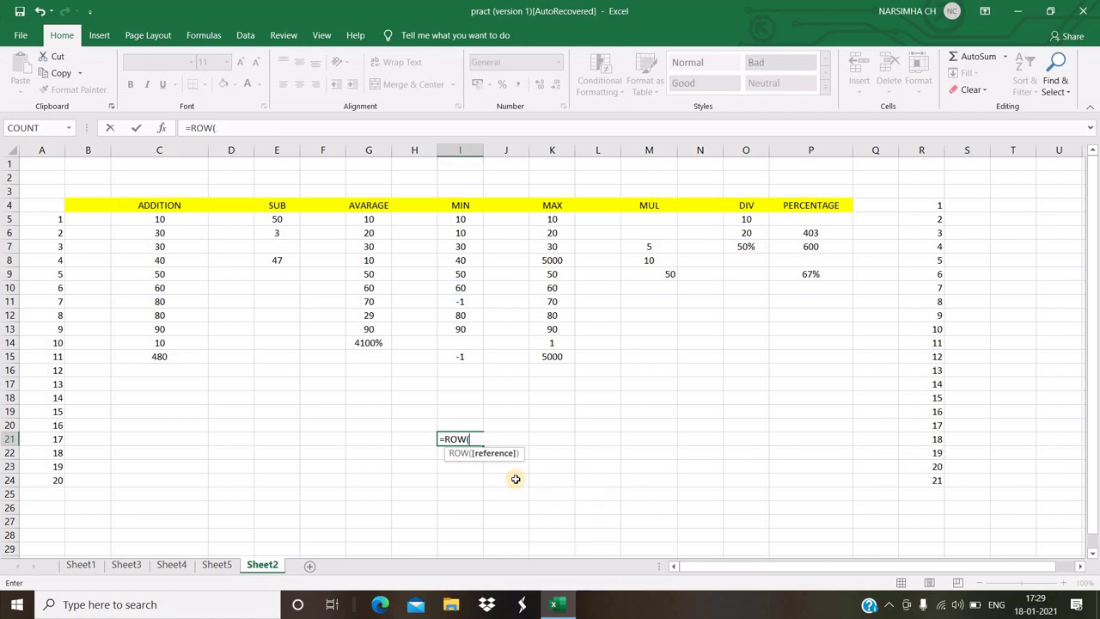
{"action": "type", "text": "I"}
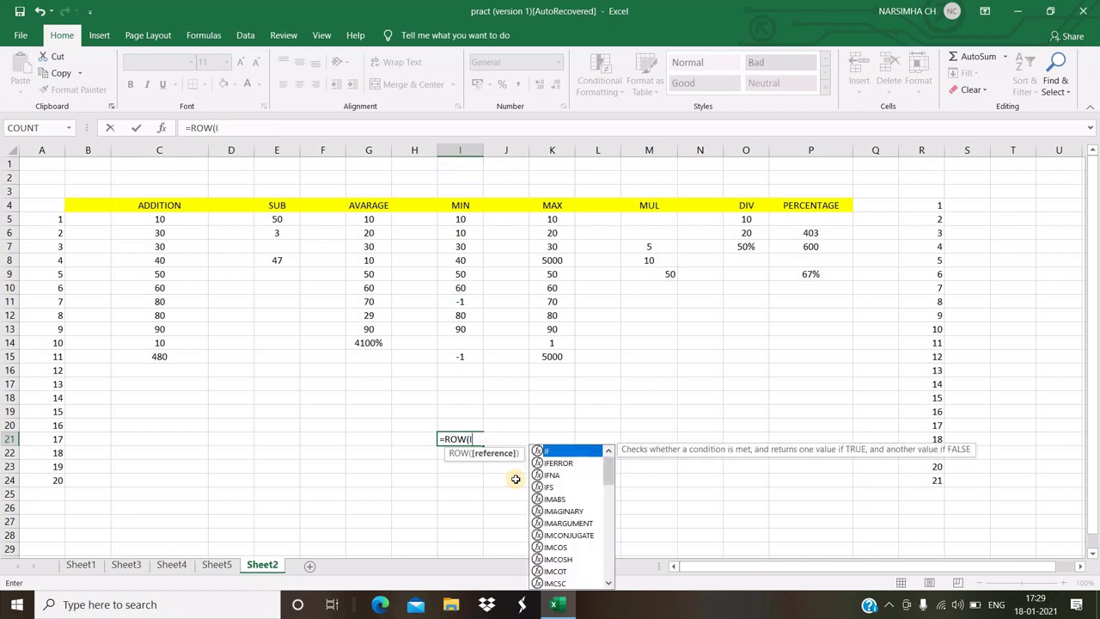
{"action": "type", "text": "10:"}
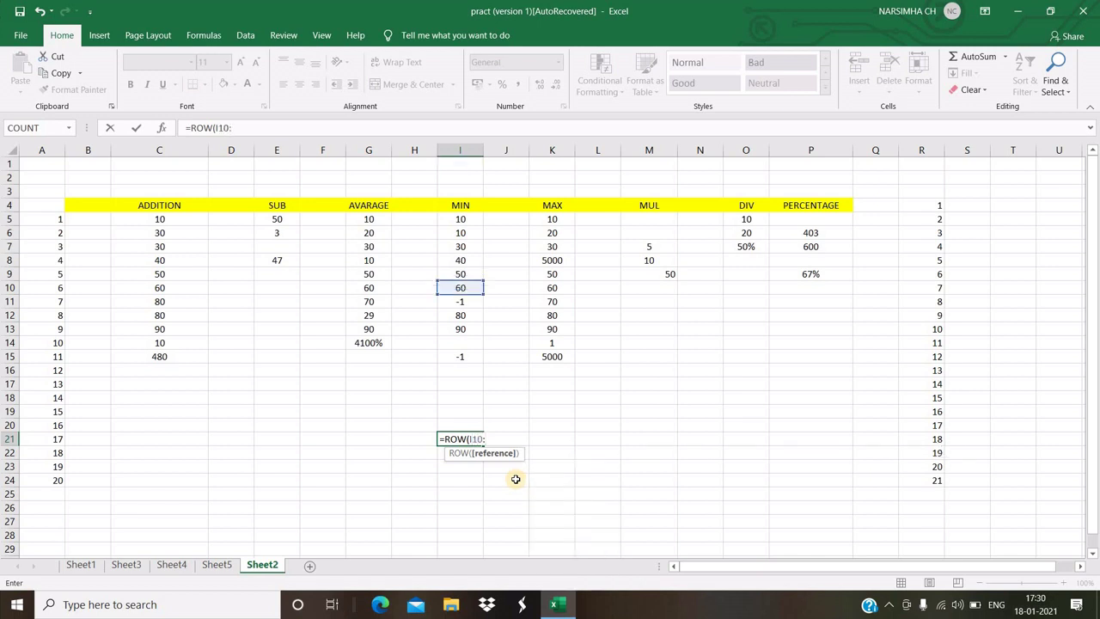
{"action": "type", "text": "I1"}
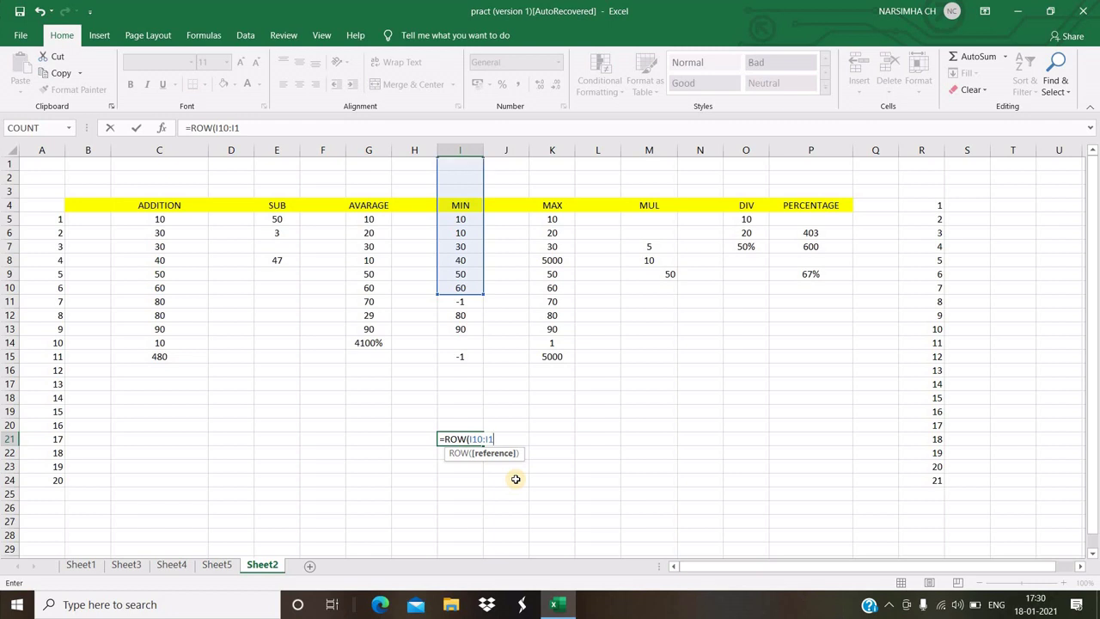
{"action": "type", "text": "0)"}
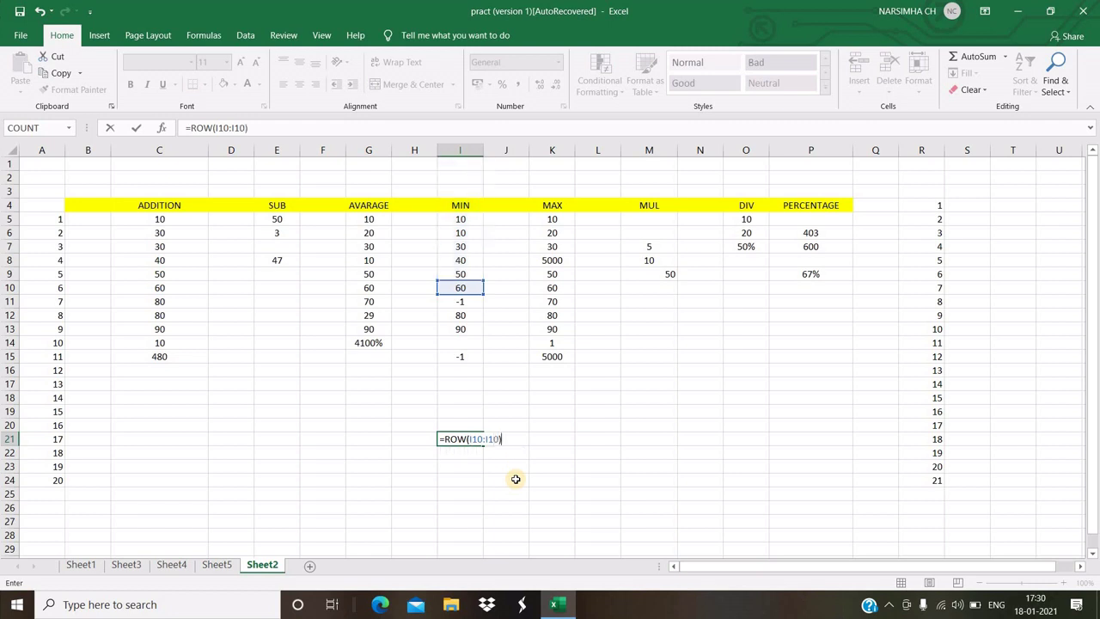
{"action": "key", "text": "Return"}
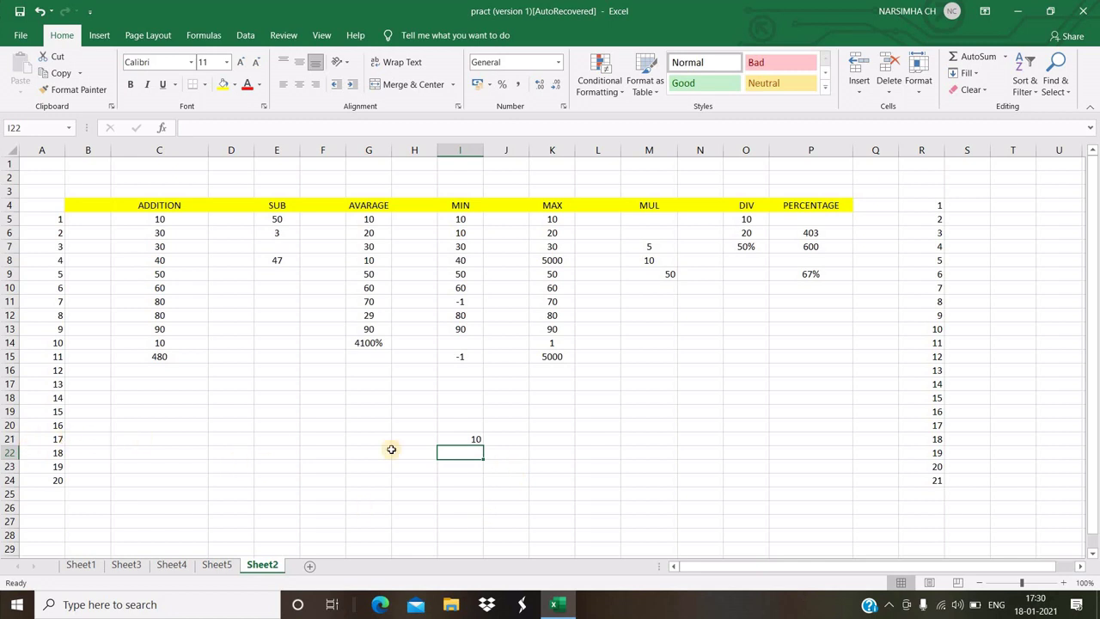
- Fill the I21 formula down to row 124, counting 10 through 113, and review the table
{"action": "left_click", "coordinate": [473, 439]}
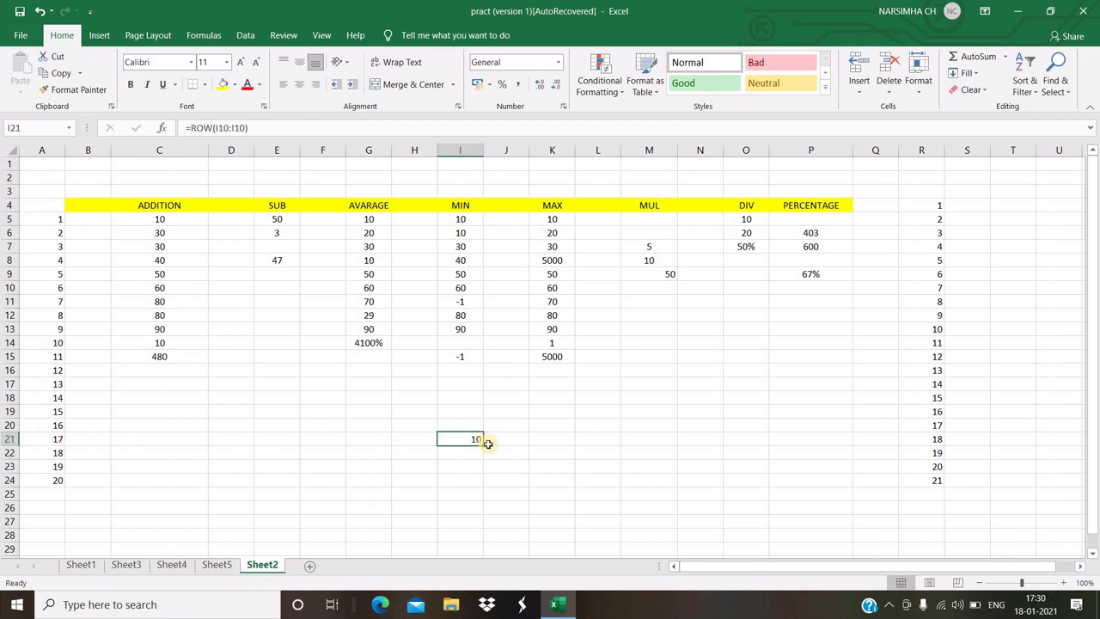
{"action": "mouse_move", "coordinate": [482, 444]}
{"action": "left_mouse_down"}
{"action": "mouse_move", "coordinate": [469, 582]}
{"action": "mouse_move", "coordinate": [566, 301]}
{"action": "left_mouse_up"}
{"action": "scroll", "coordinate": [679, 312], "scroll_direction": "up", "scroll_amount": 2}
{"action": "scroll", "coordinate": [666, 312], "scroll_direction": "up", "scroll_amount": 3}
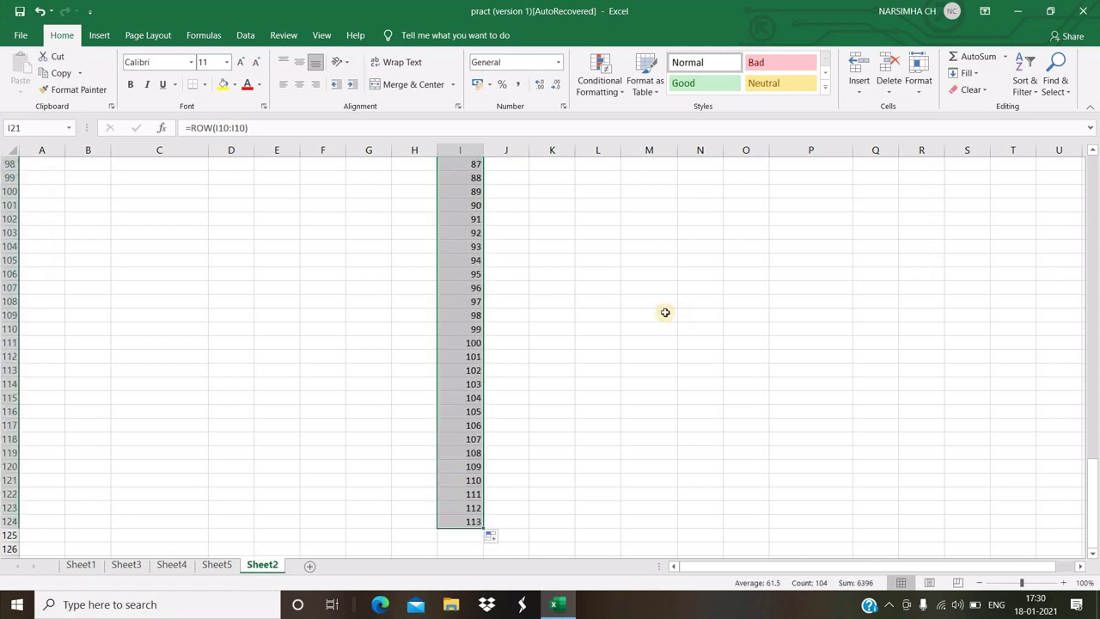
{"action": "scroll", "coordinate": [665, 312], "scroll_direction": "up", "scroll_amount": 5}
{"action": "scroll", "coordinate": [525, 315], "scroll_direction": "up", "scroll_amount": 8}
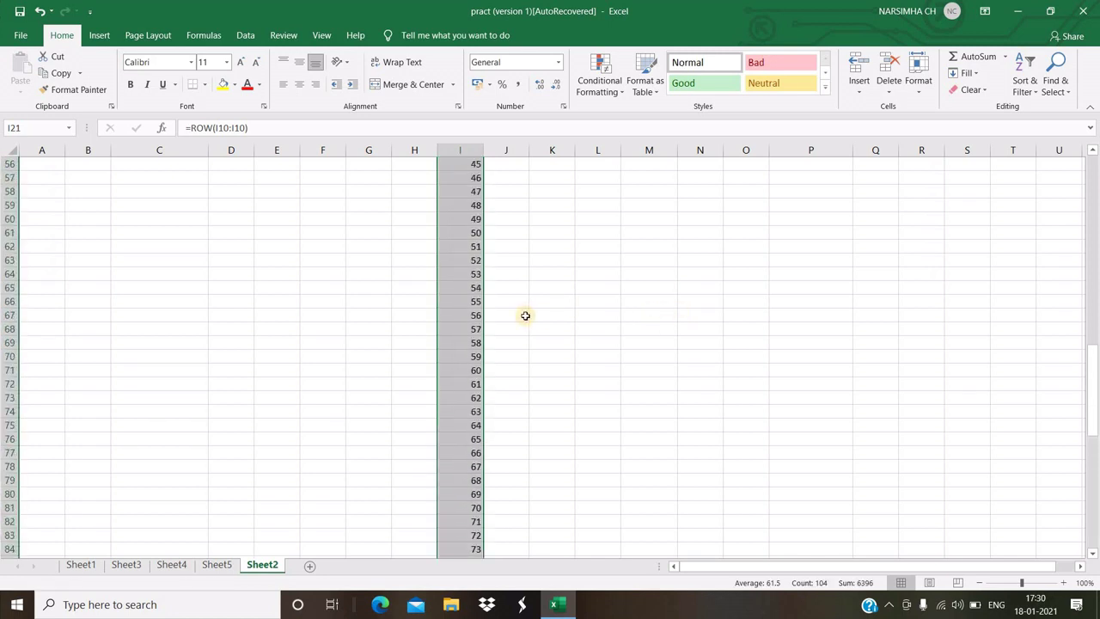
{"action": "scroll", "coordinate": [525, 315], "scroll_direction": "up", "scroll_amount": 7}
{"action": "scroll", "coordinate": [570, 295], "scroll_direction": "up", "scroll_amount": 11}
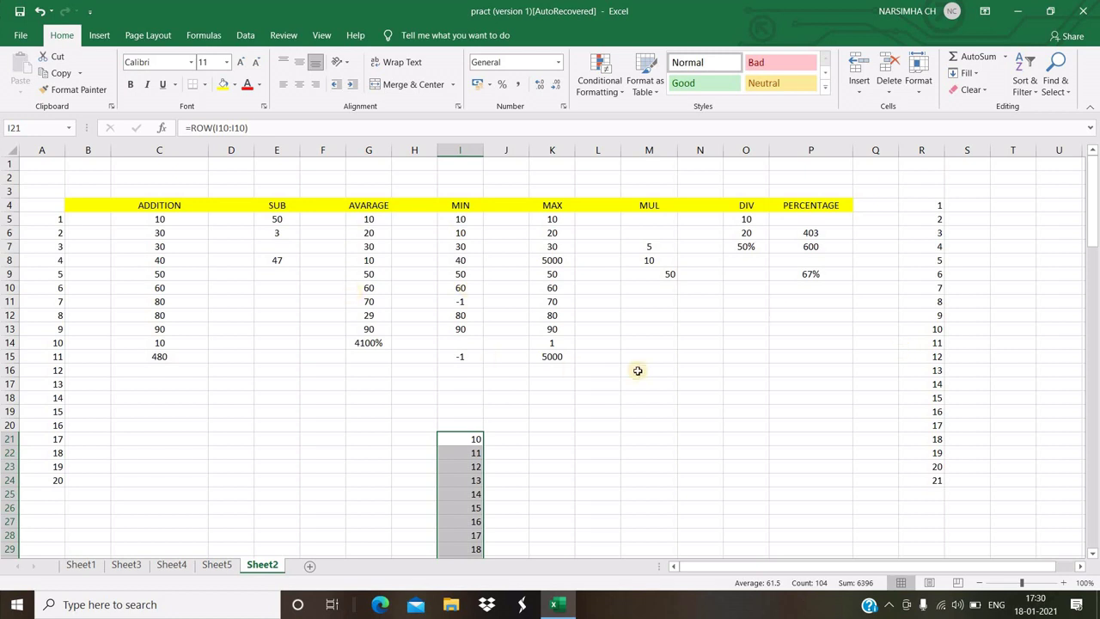
{"action": "left_click", "coordinate": [710, 397]}
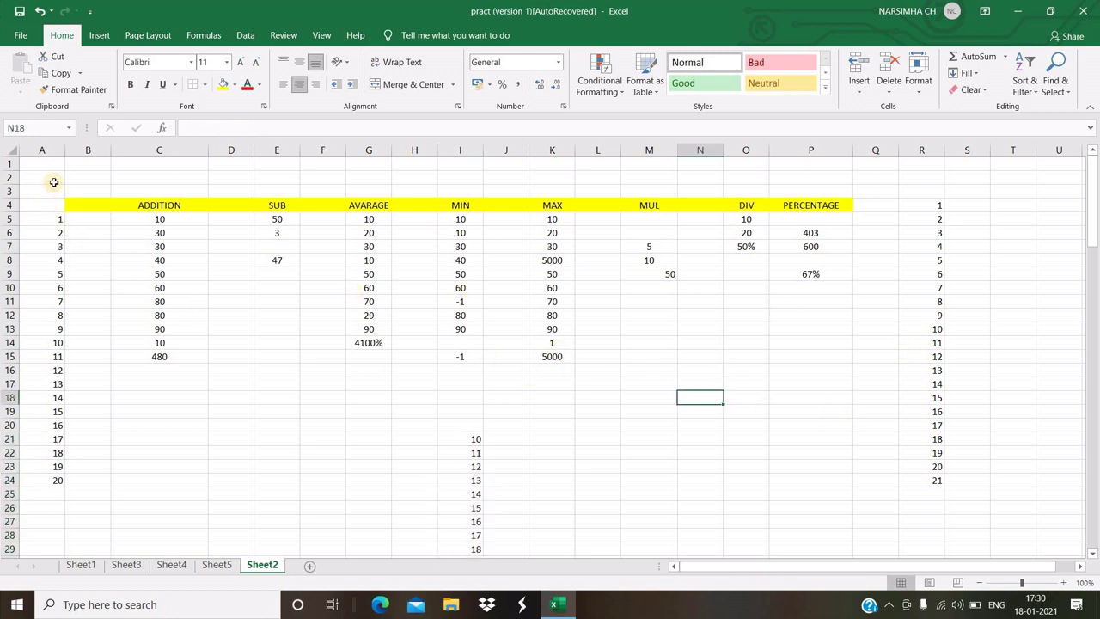
{"action": "mouse_move", "coordinate": [53, 182]}
{"action": "left_mouse_down"}
{"action": "mouse_move", "coordinate": [986, 468]}
{"action": "mouse_move", "coordinate": [1001, 557]}
{"action": "left_mouse_up"}
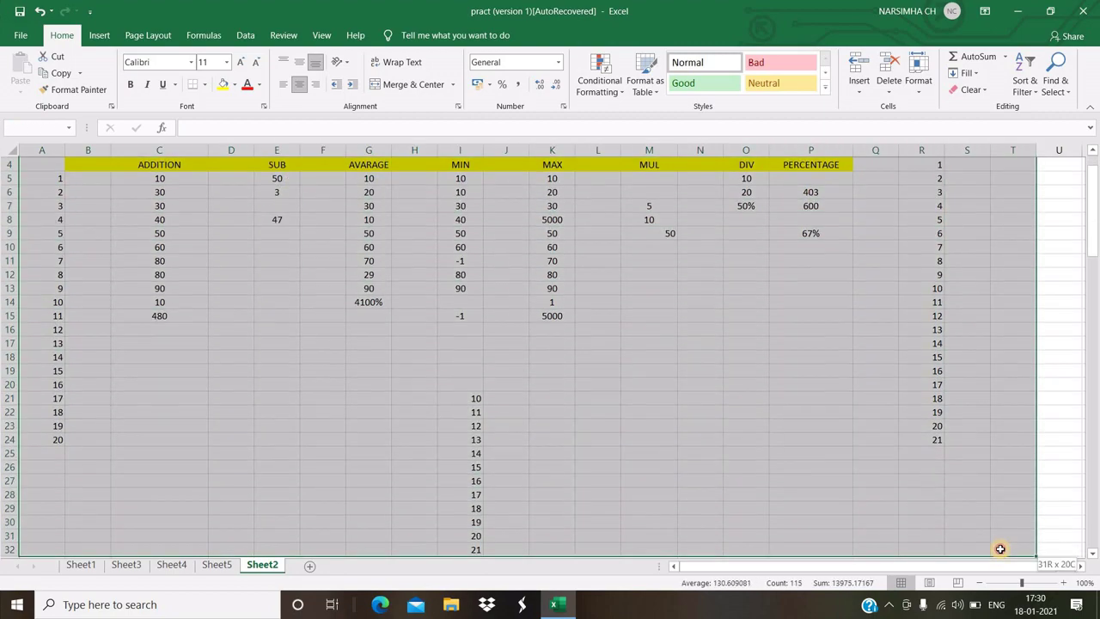
{"action": "left_click", "coordinate": [790, 431]}
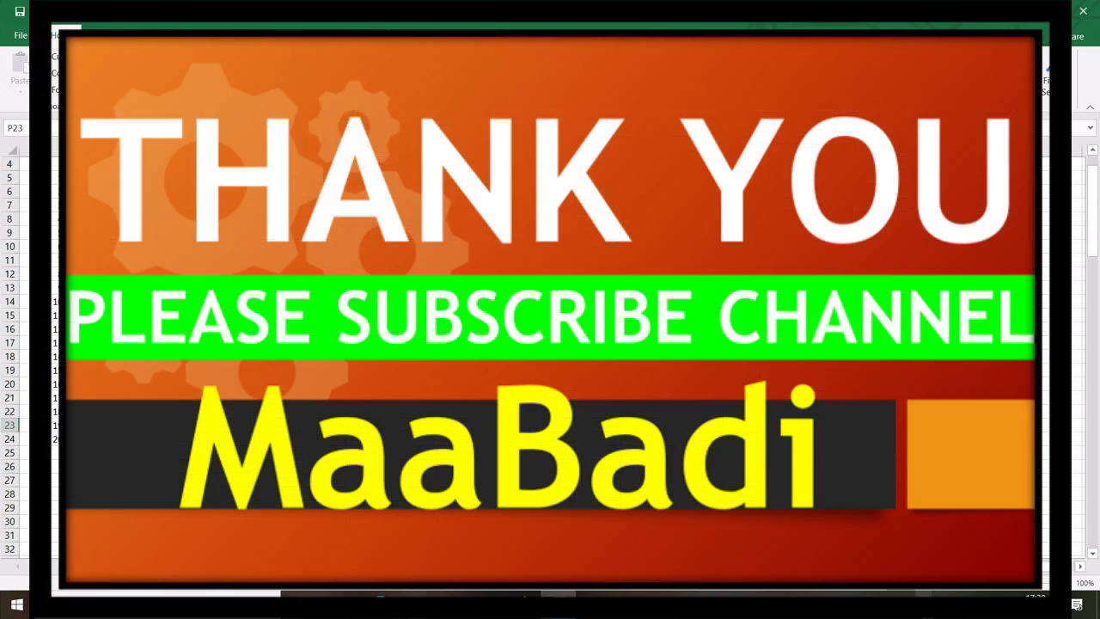